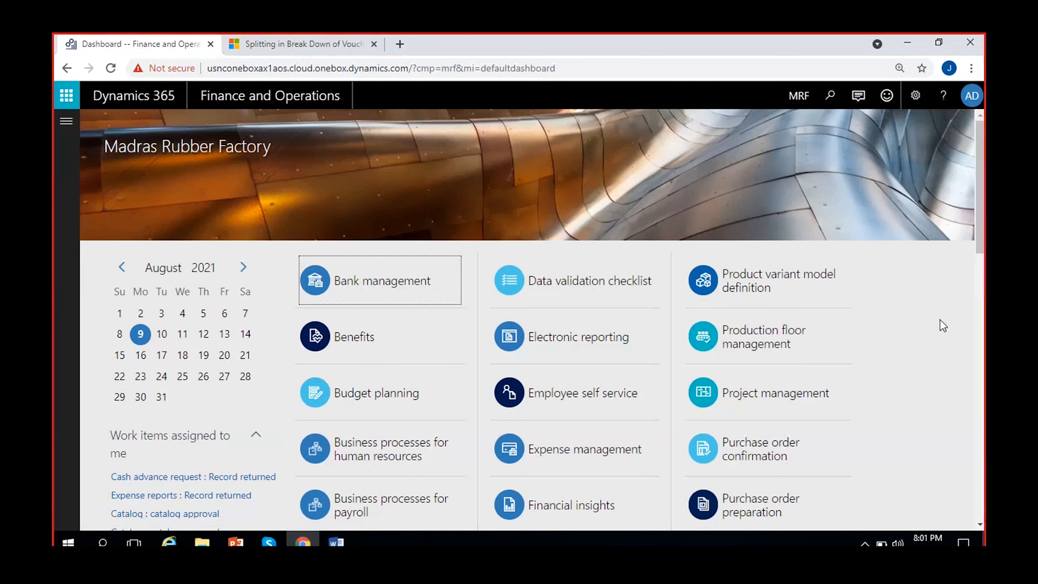
Expand the navigation pane to show the list of modules.
click(66, 121)
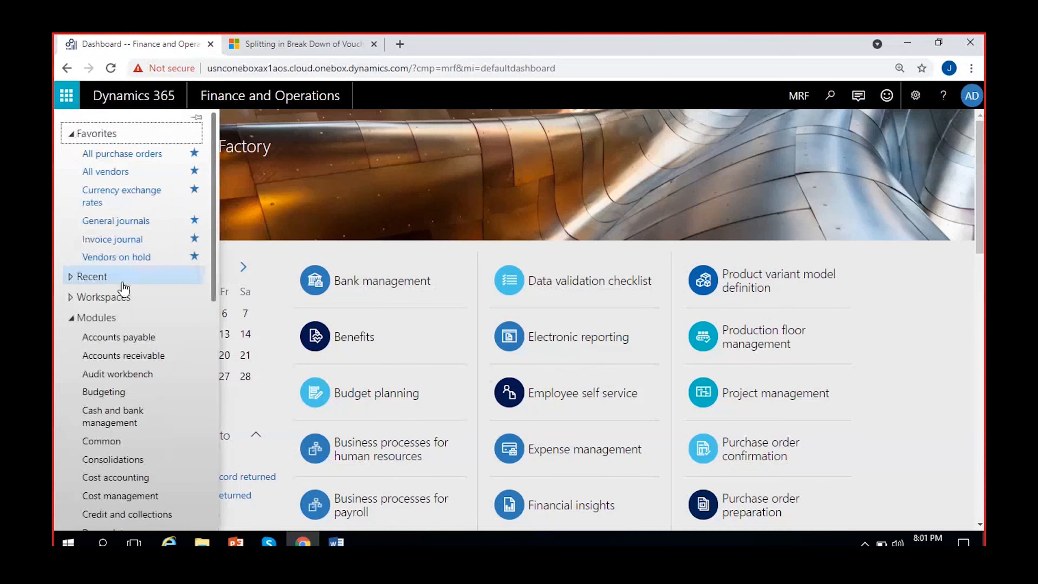
scroll(127, 289, down, 2)
scroll(124, 289, up, 2)
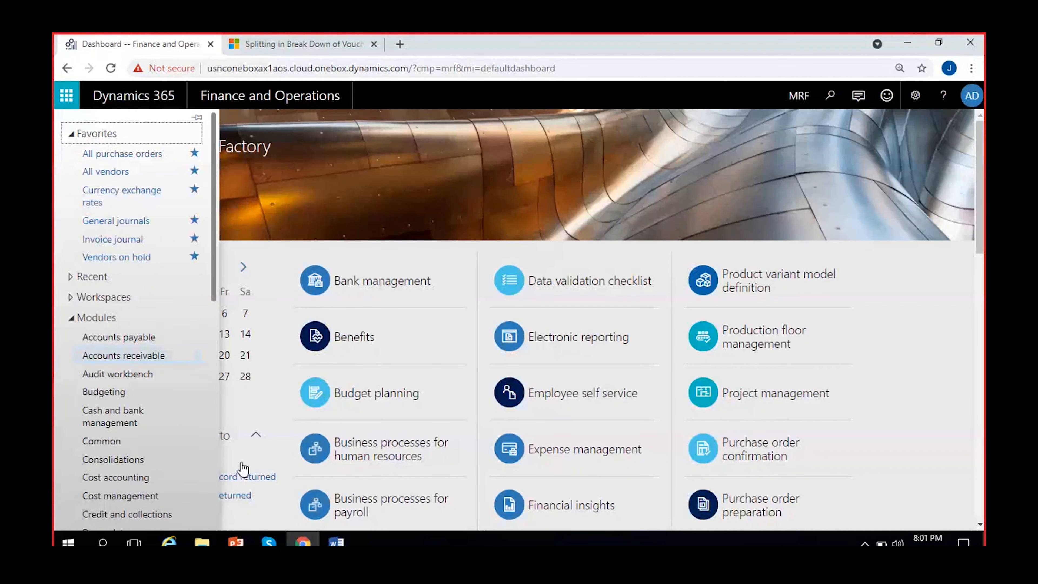
click(202, 541)
click(327, 542)
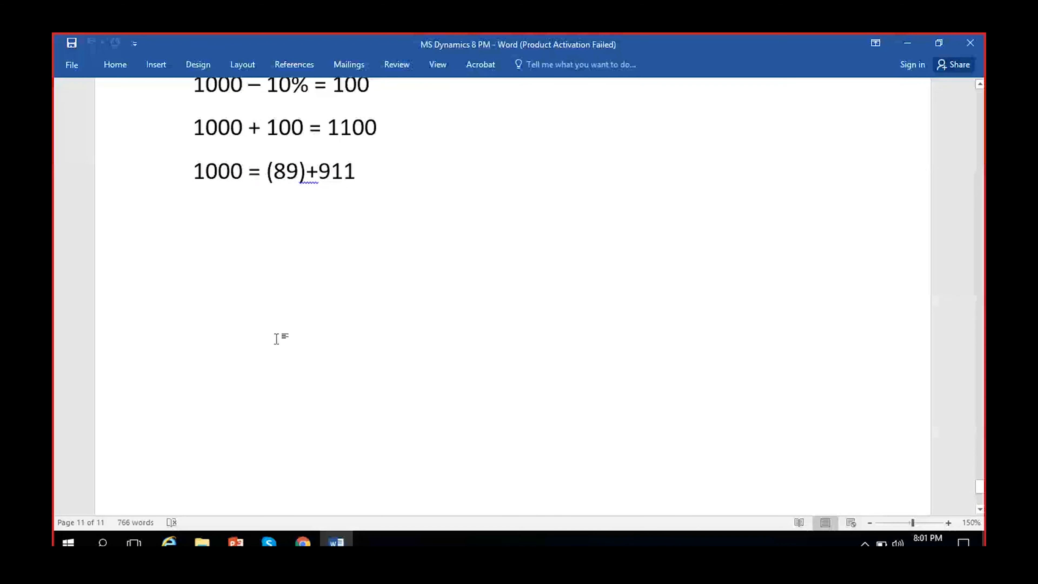
scroll(274, 336, up, 5)
scroll(277, 338, down, 3)
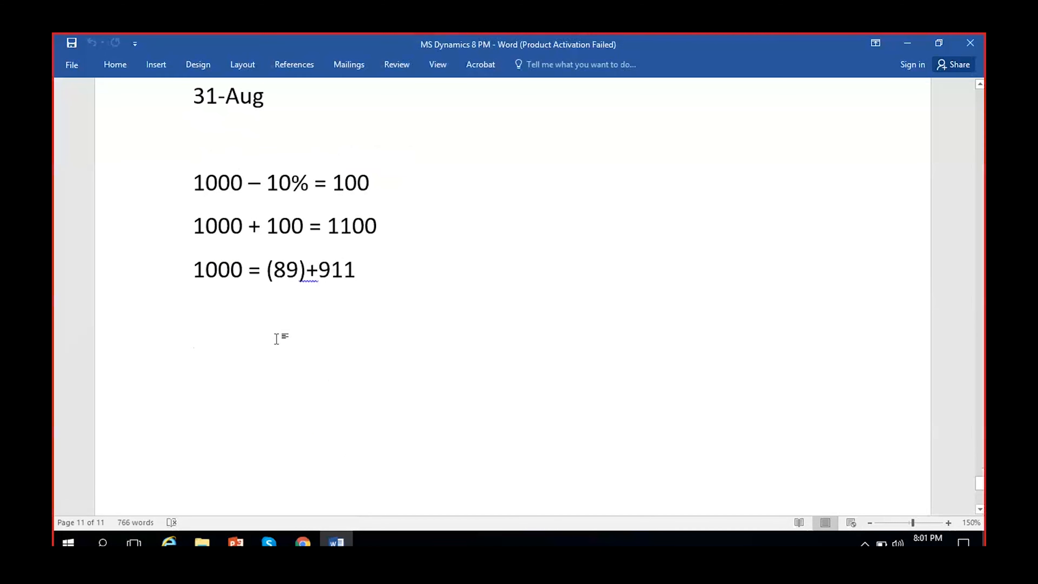
click(908, 43)
click(913, 42)
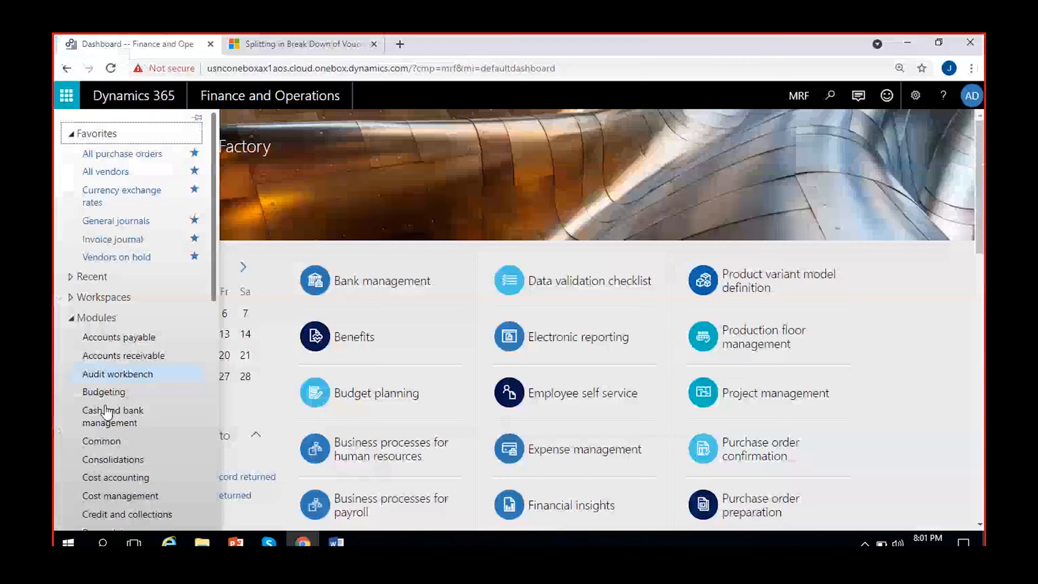
Open the General journals page from the journal entries of the General ledger module.
scroll(107, 413, down, 3)
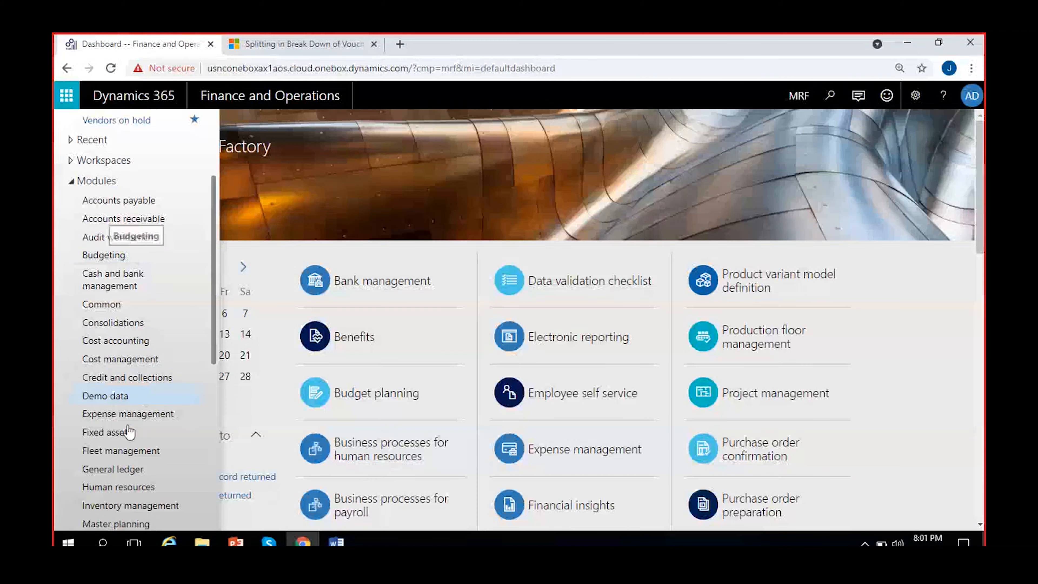
click(107, 469)
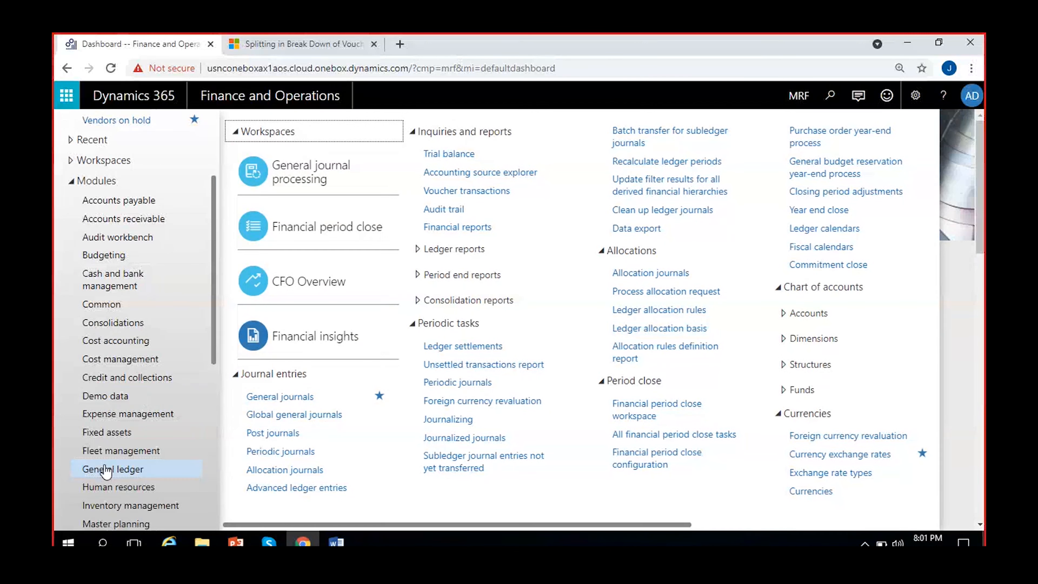
click(285, 397)
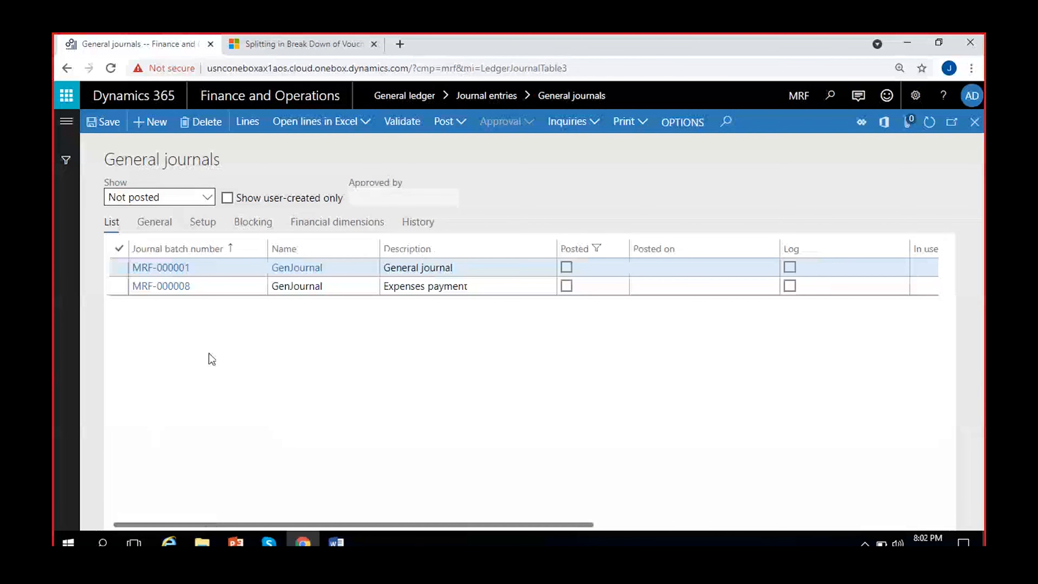
Show the posted general journals for review and return the list filter to Not posted.
click(206, 197)
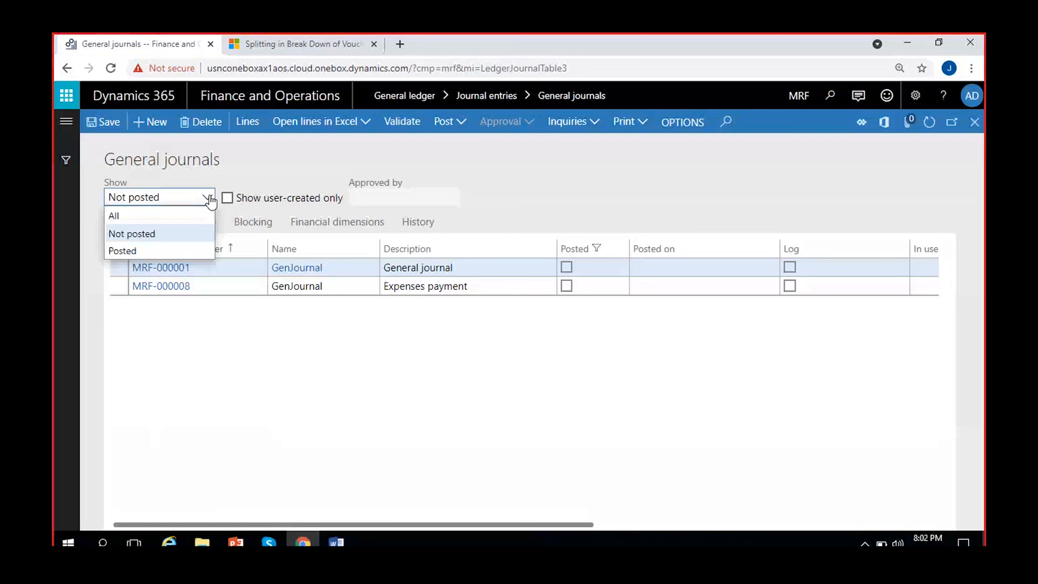
click(136, 251)
click(248, 345)
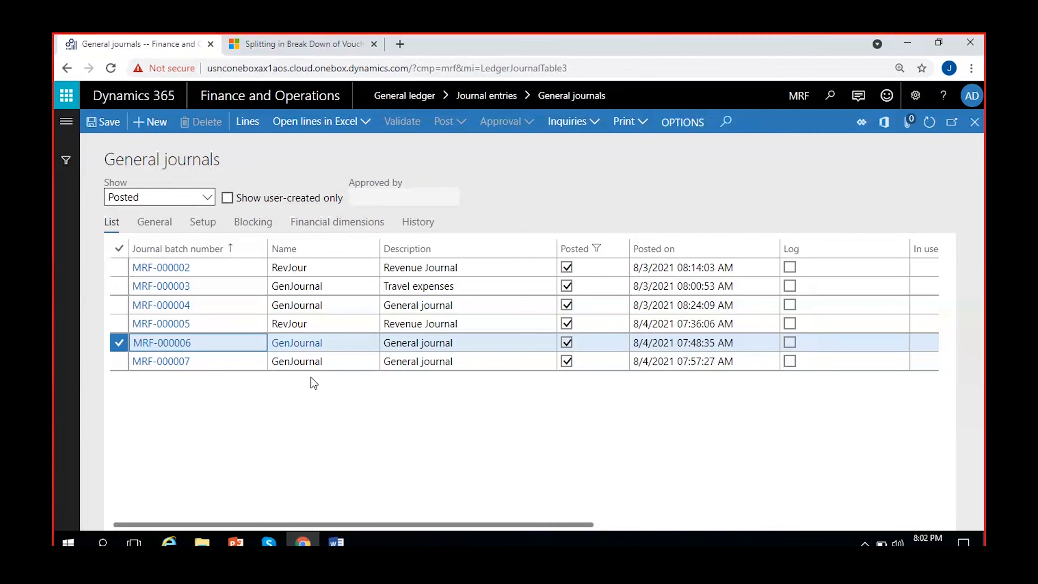
click(208, 198)
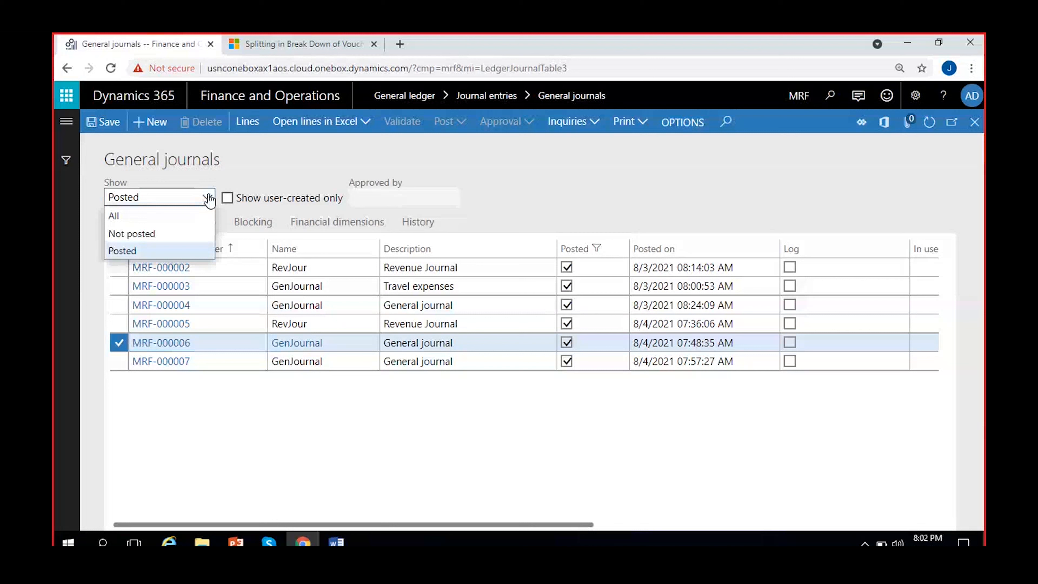
click(159, 235)
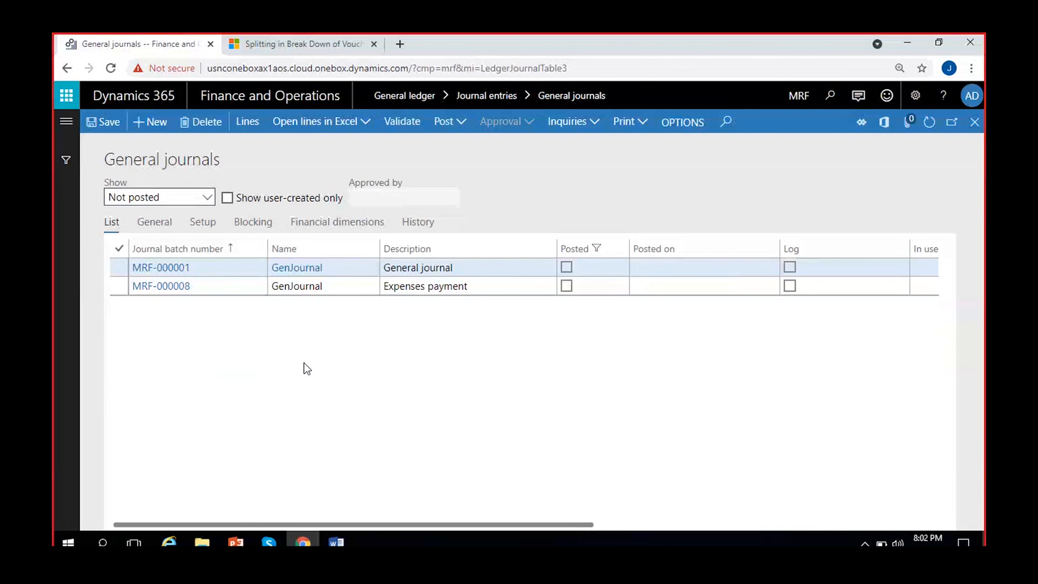
Review the general and setup details of journal MRF-000001 and switch off Amounts include sales tax.
click(155, 230)
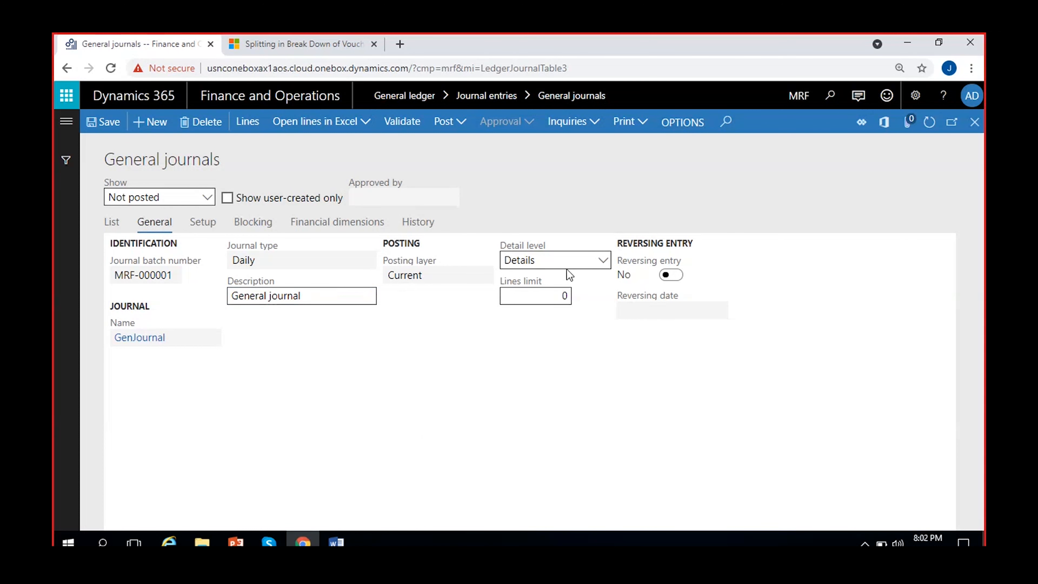
click(531, 297)
click(197, 223)
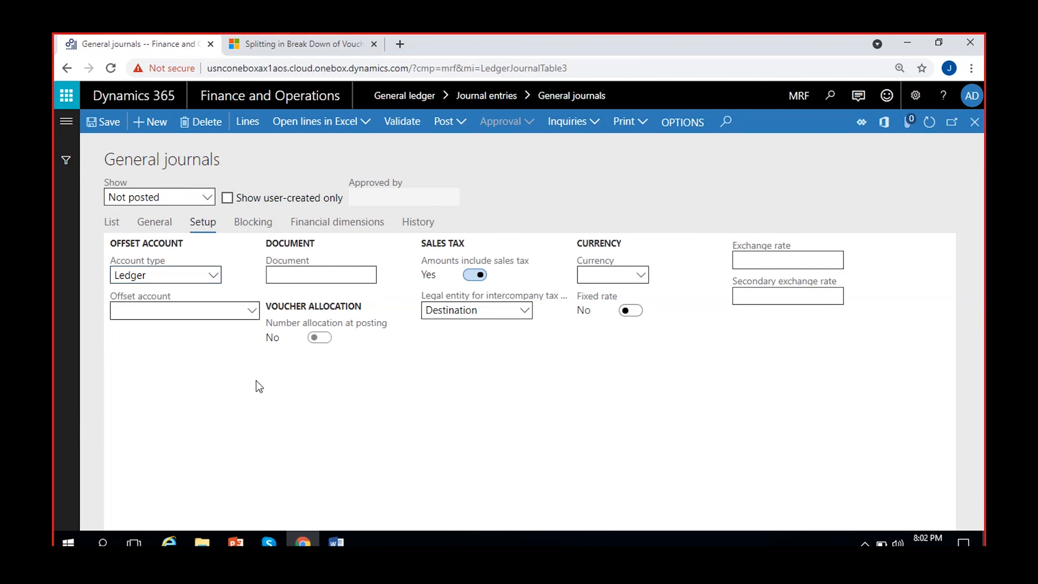
click(199, 310)
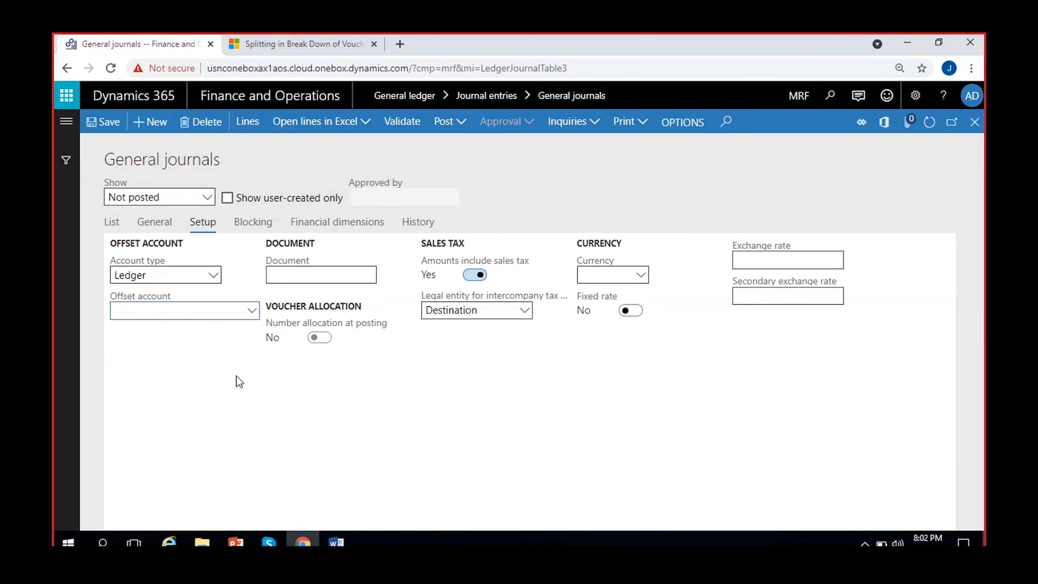
click(233, 364)
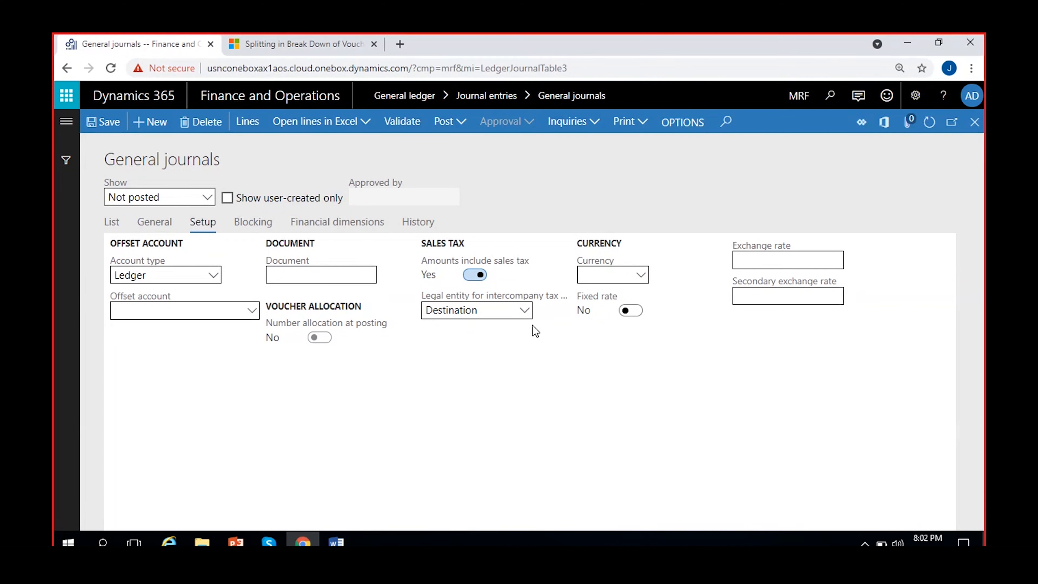
click(471, 277)
Examine the sample calculations on the amount 1000 in the Word notes and return to the general journals in the browser.
click(336, 542)
scroll(249, 311, up, 1)
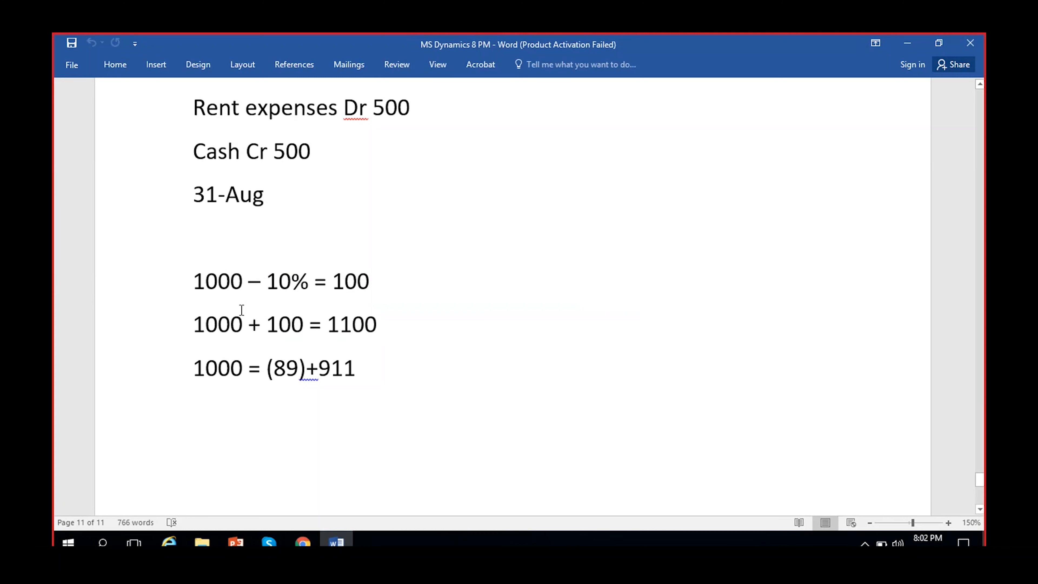
click(232, 282)
click(303, 542)
click(336, 542)
drag(198, 367, 242, 368)
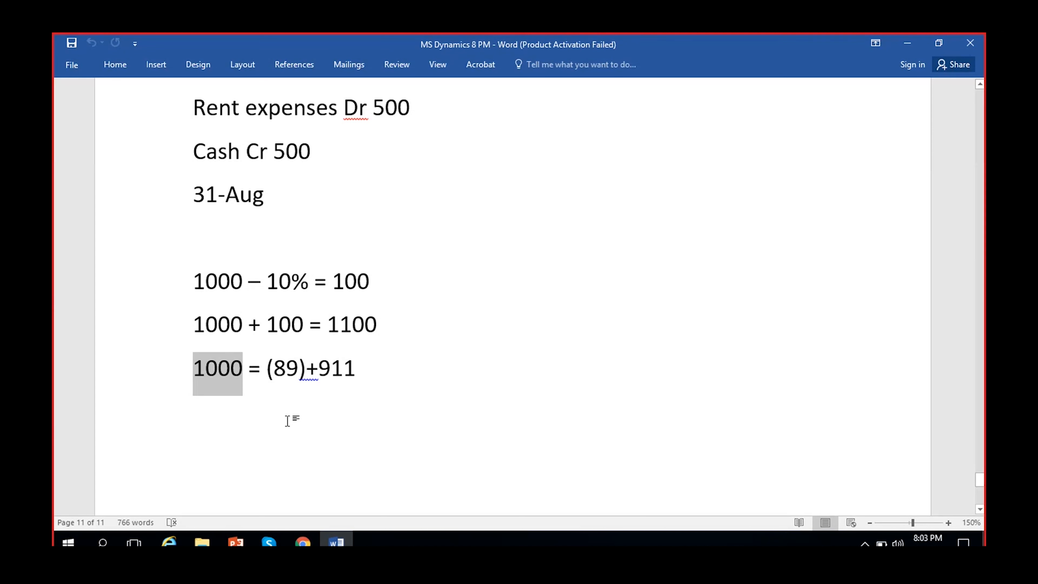
double_click(330, 370)
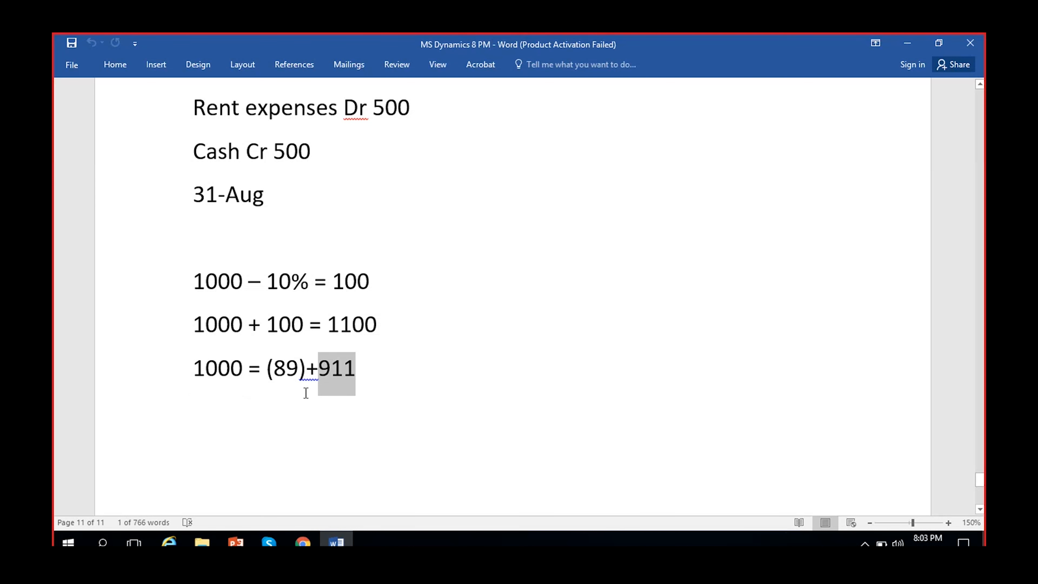
click(297, 373)
double_click(295, 374)
click(299, 393)
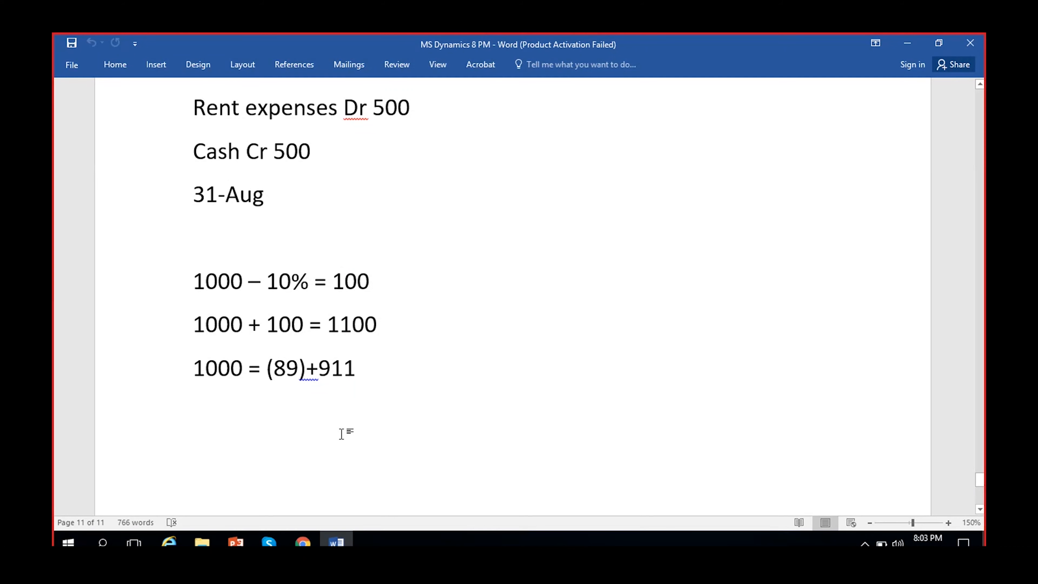
click(302, 543)
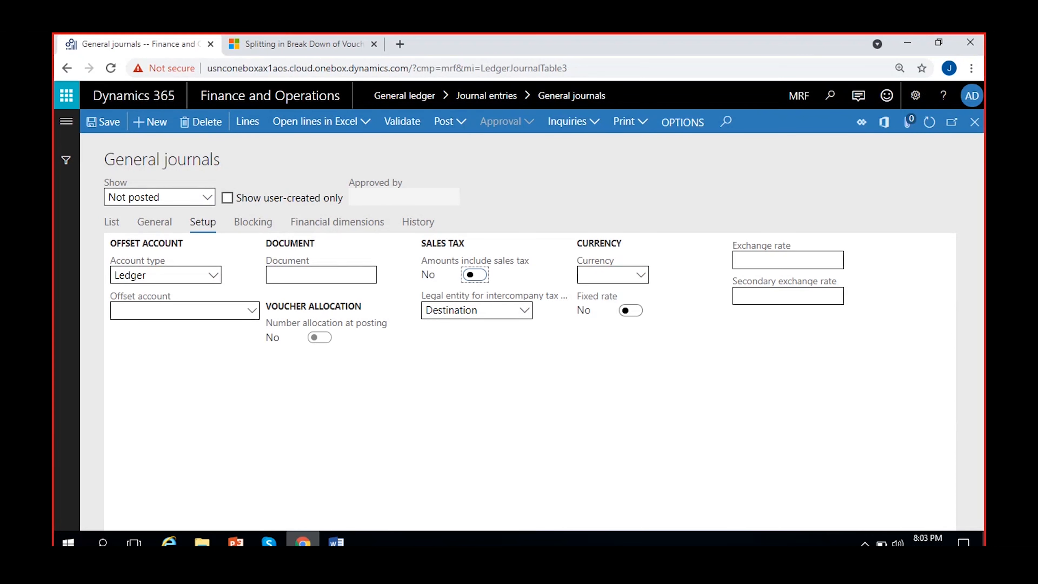
Review the blocking, financial dimensions and history details of journal MRF-000001.
click(247, 226)
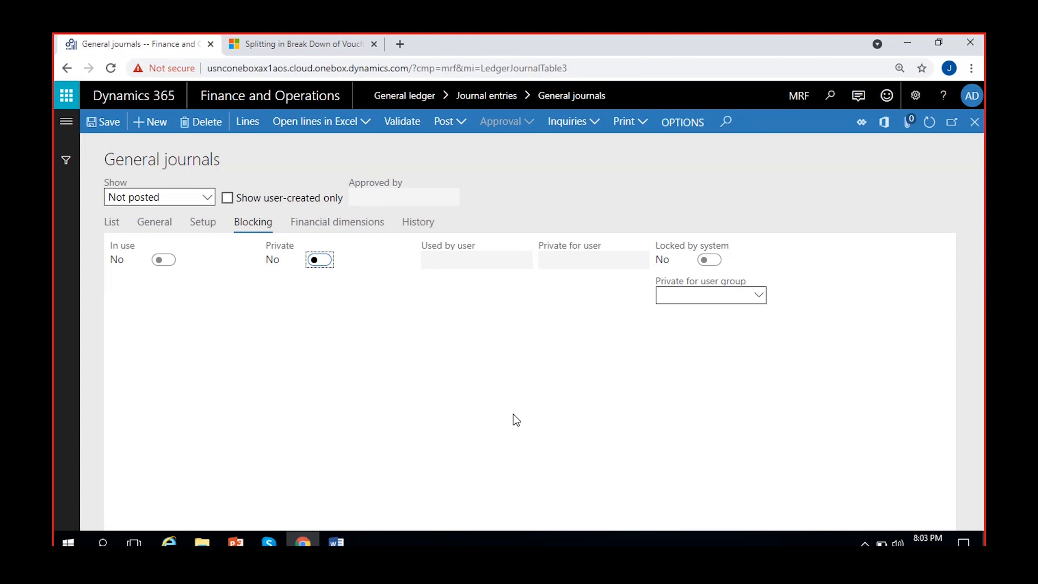
click(357, 224)
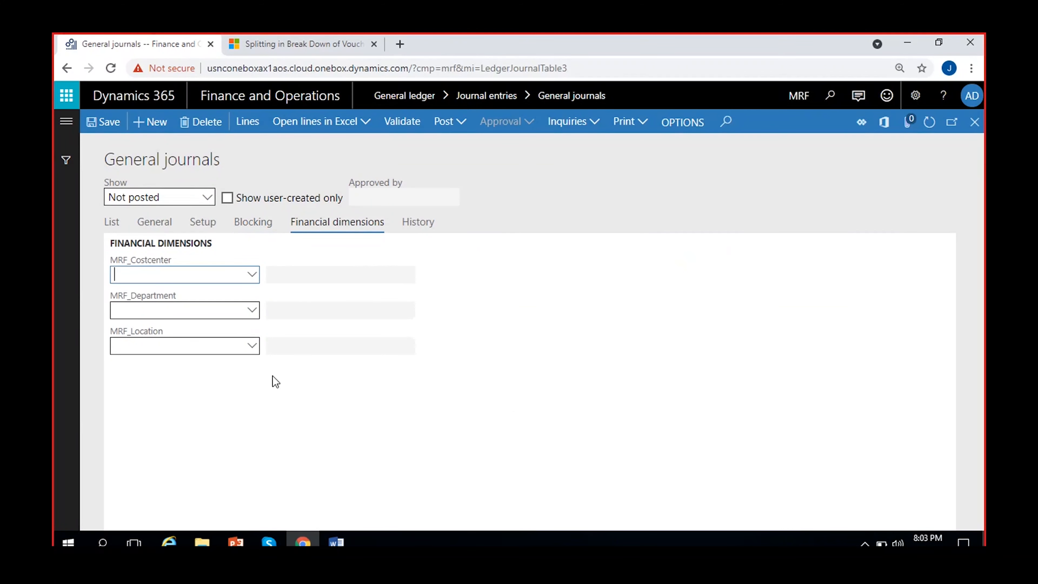
click(370, 316)
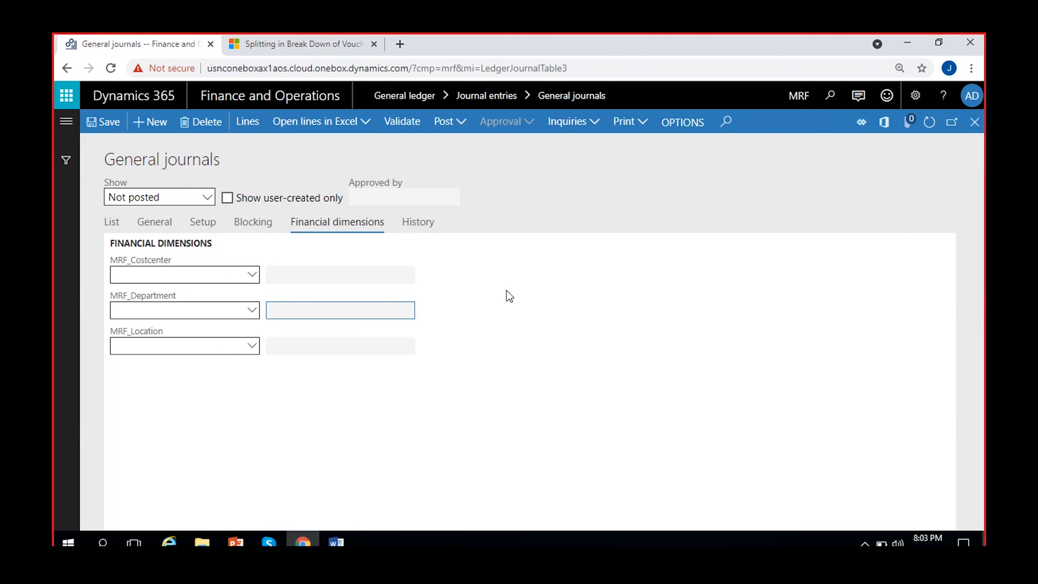
click(421, 224)
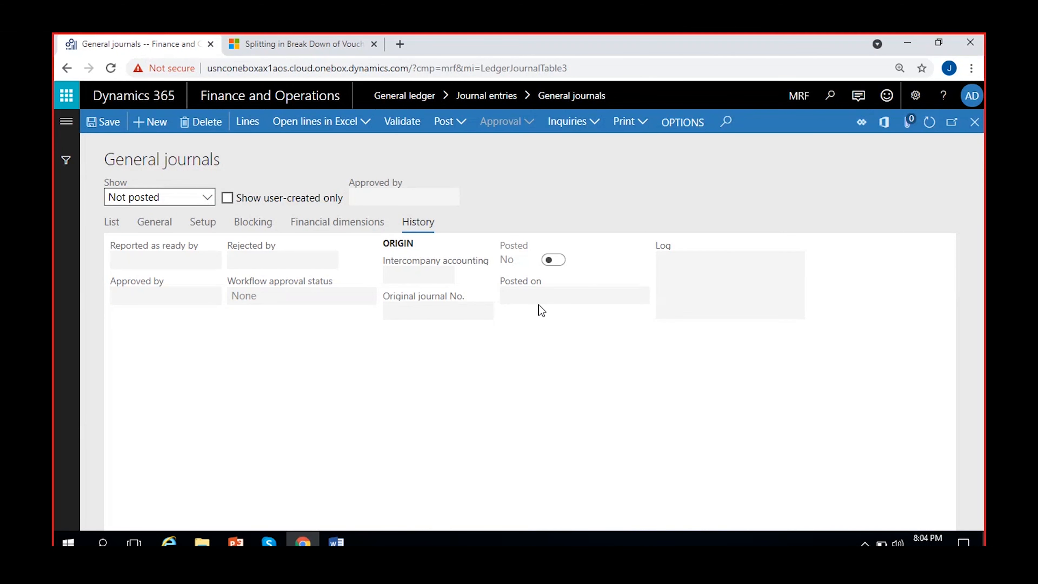
Return to the journal list and examine its columns, including Posted, Log, In use and the reversing columns.
click(110, 223)
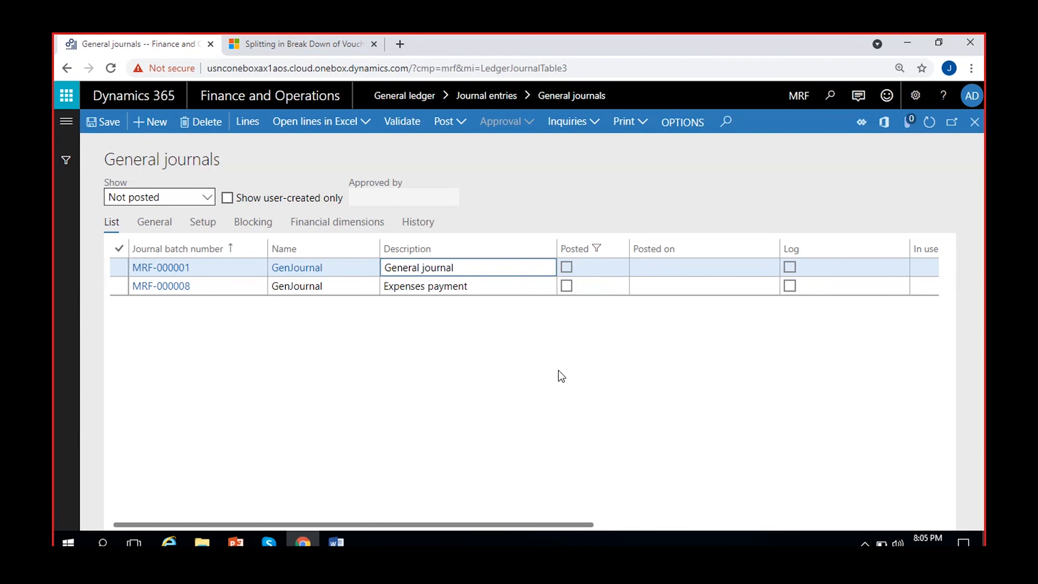
click(545, 370)
scroll(545, 370, right, 5)
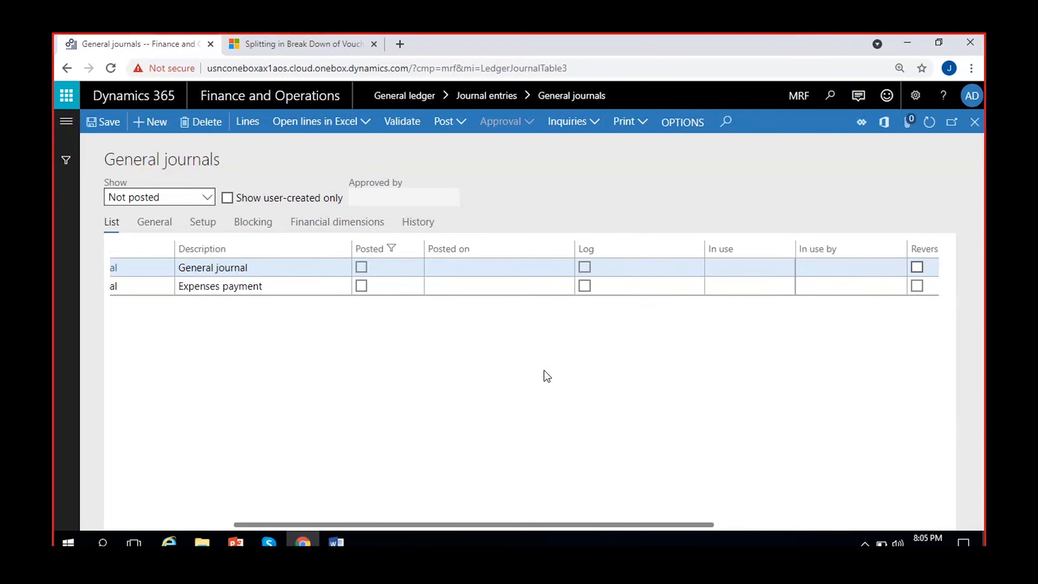
scroll(543, 370, left, 5)
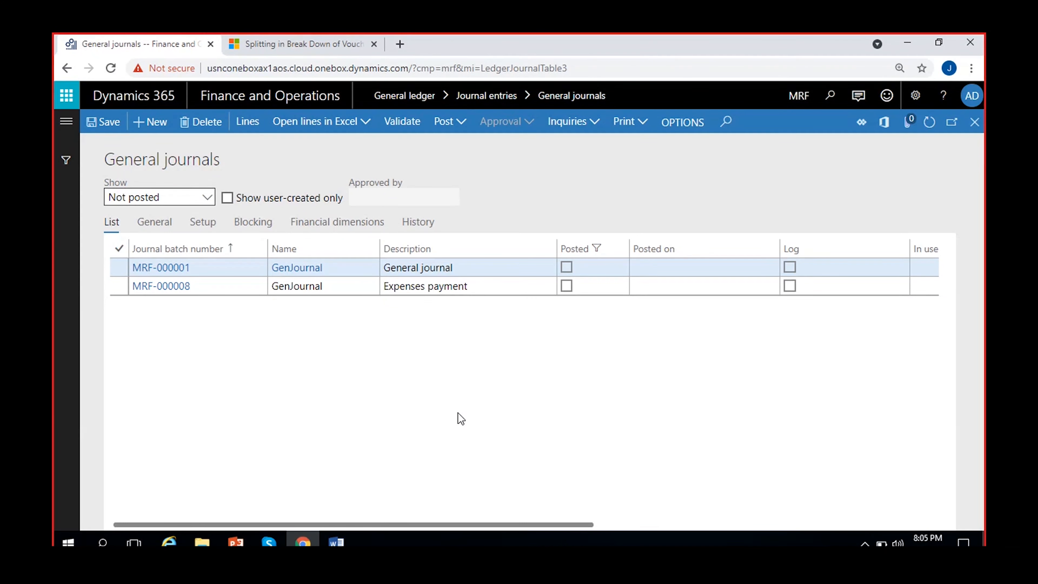
scroll(405, 403, right, 5)
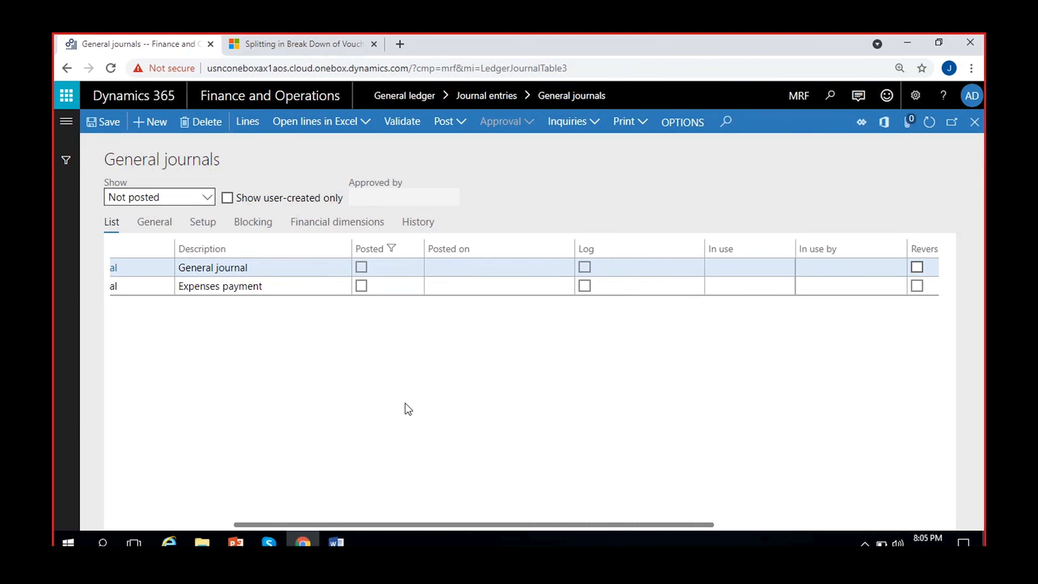
scroll(408, 409, left, 5)
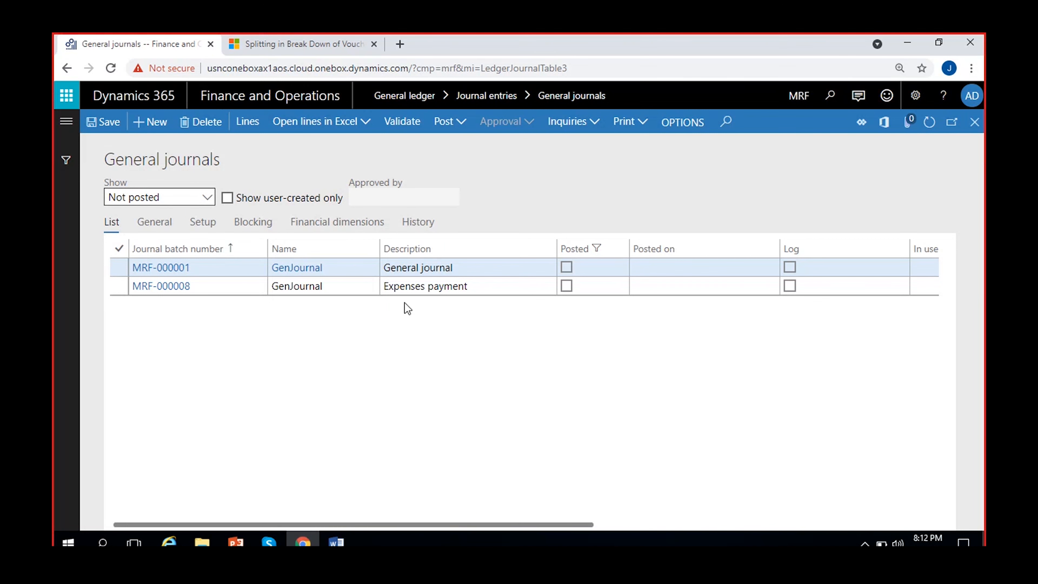
Select the unposted "Expenses payment" journal and open its voucher lines.
click(450, 267)
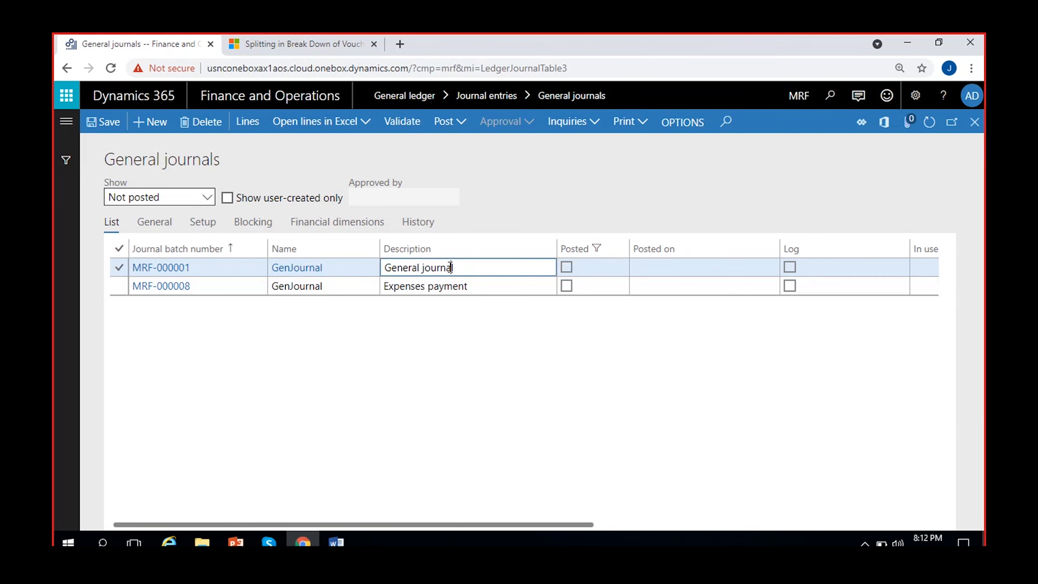
click(461, 289)
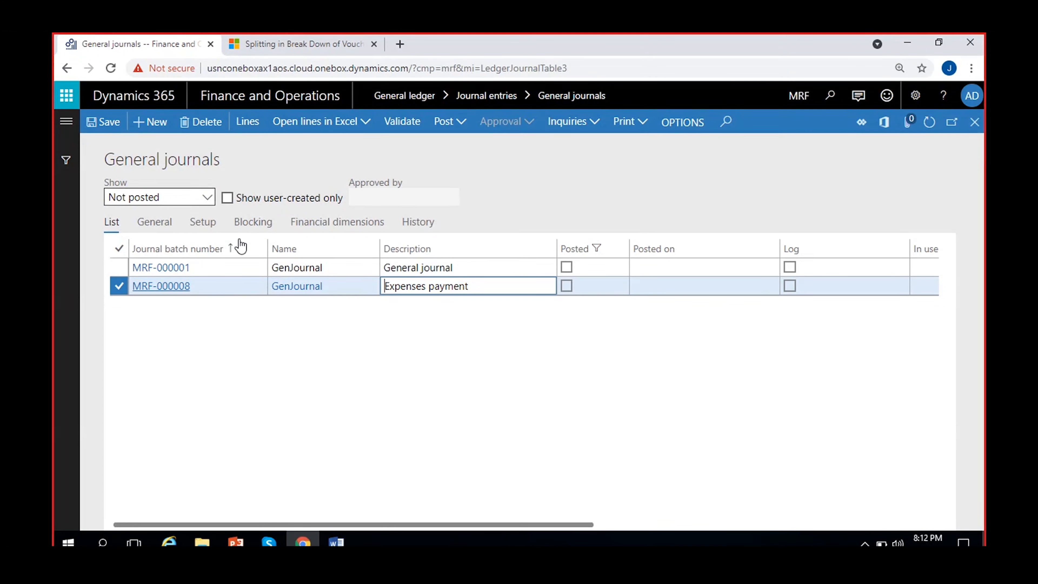
click(247, 125)
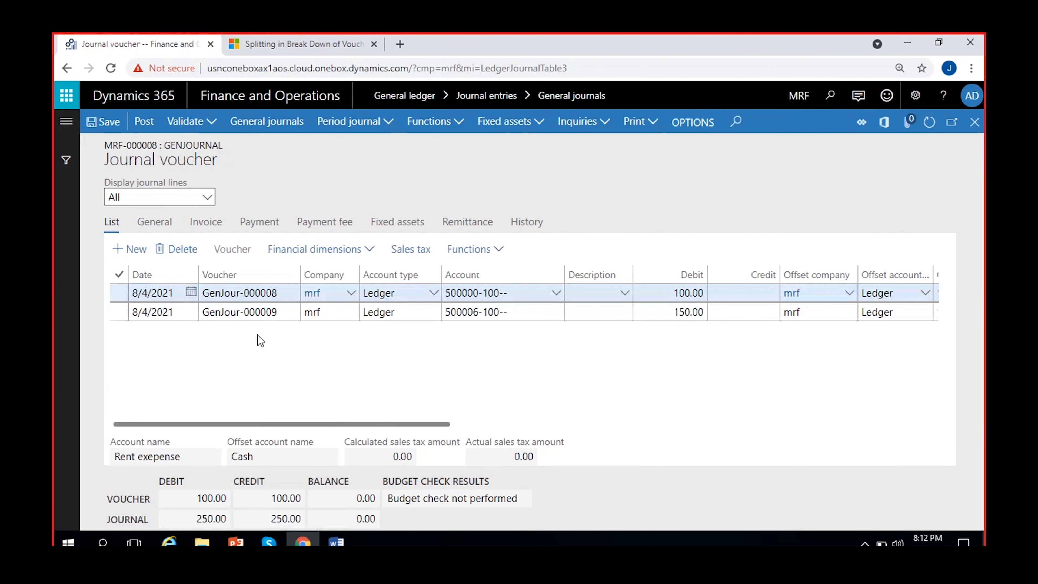
Examine the first voucher line's account dimensions, debit amount and offset account.
scroll(327, 375, right, 3)
click(427, 293)
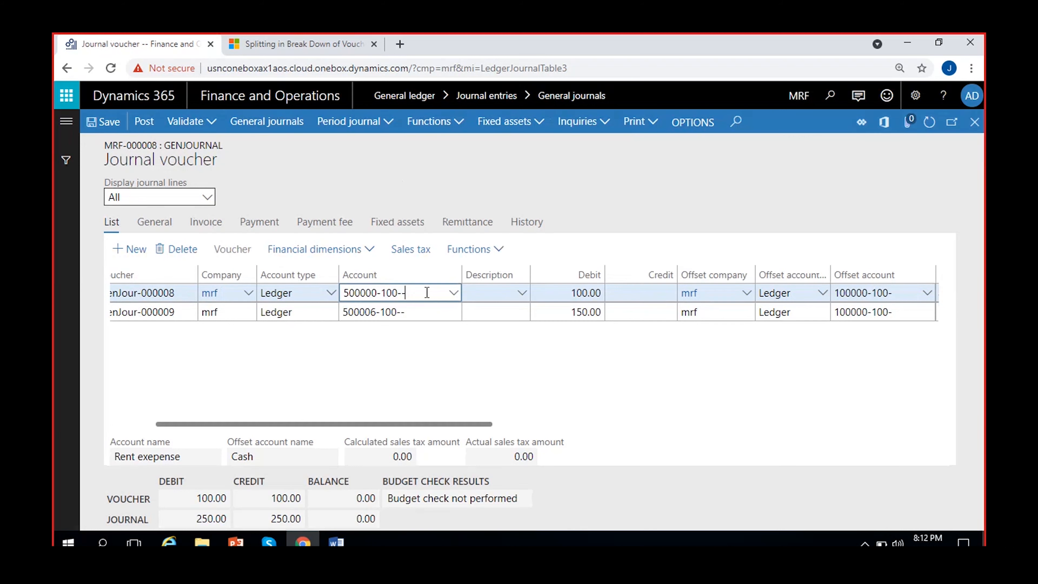
click(453, 292)
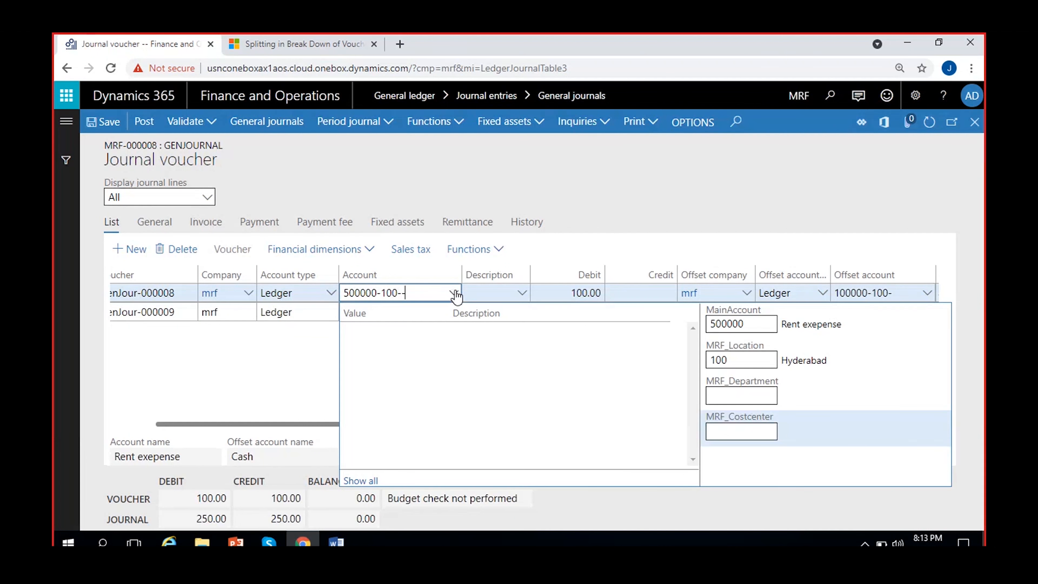
click(281, 381)
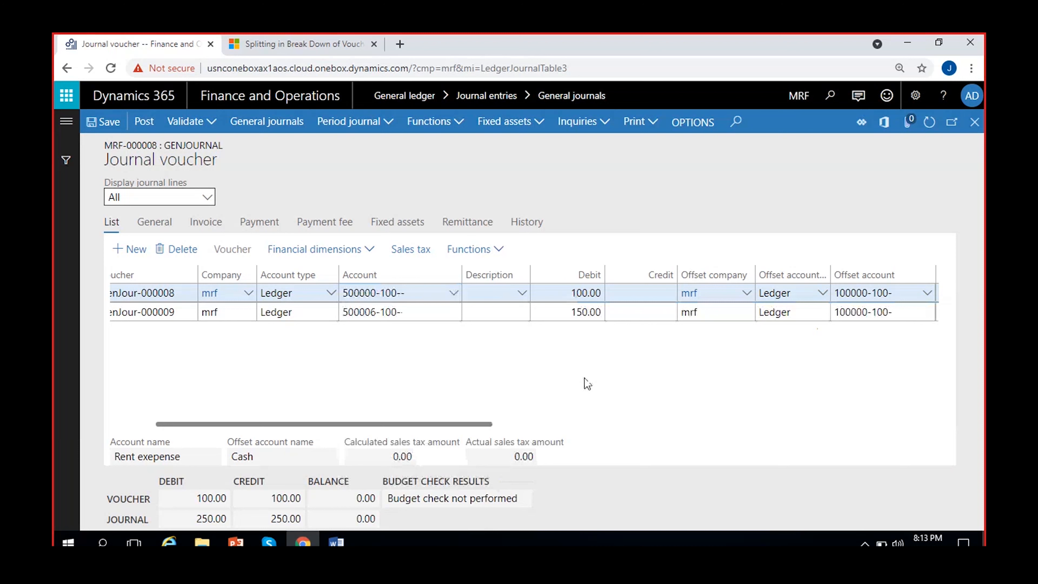
click(566, 293)
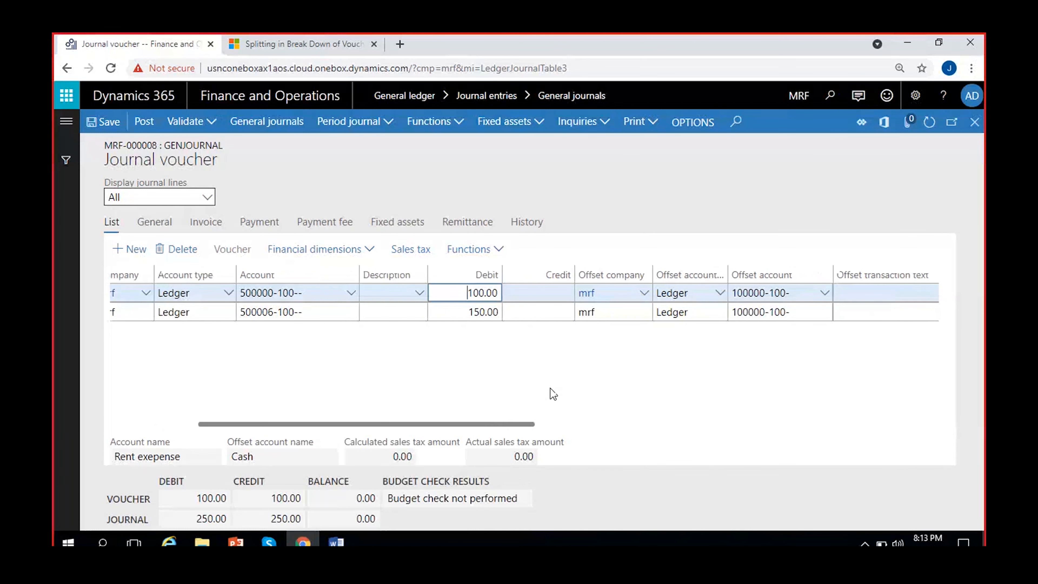
click(798, 293)
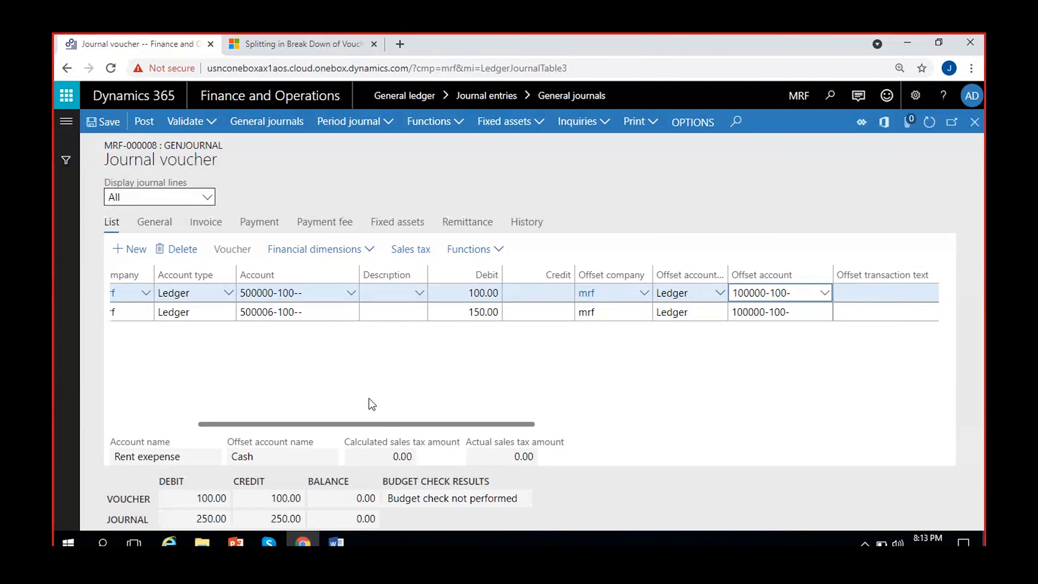
Examine the second voucher line's account dimensions for travel expenses, along with its debit amount and offset account.
scroll(369, 398, left, 5)
click(292, 312)
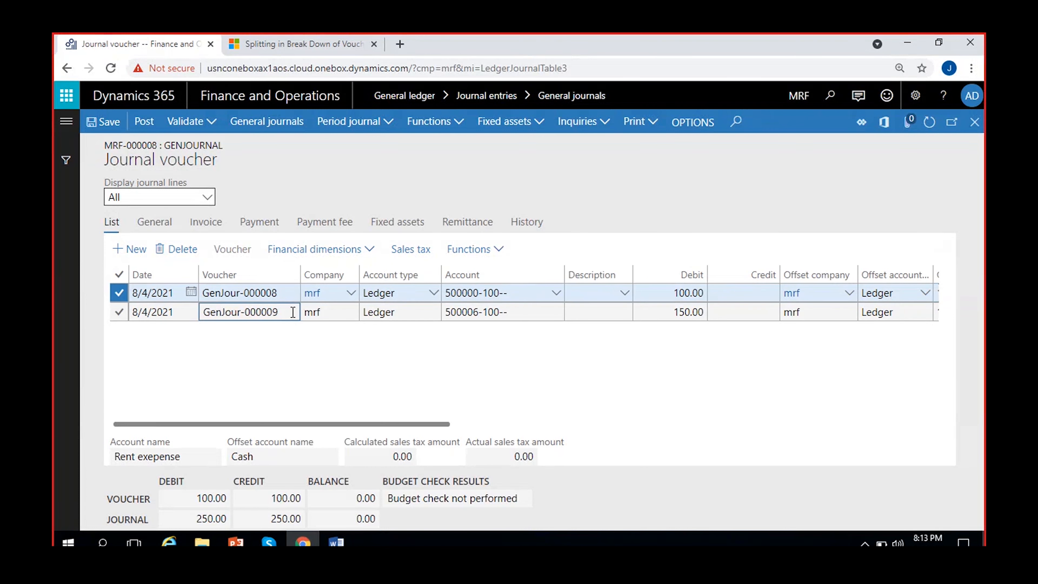
click(529, 311)
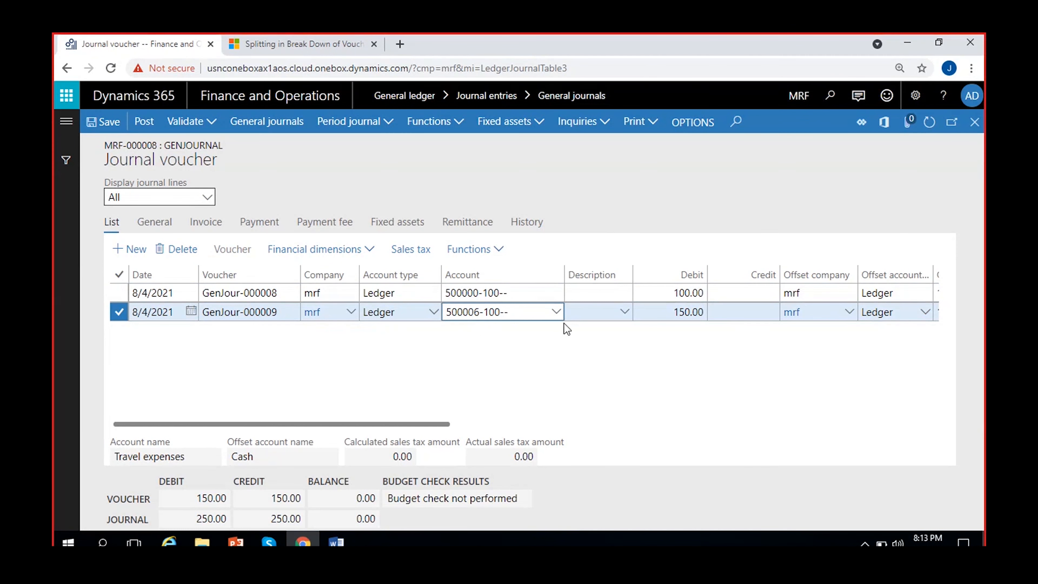
click(560, 315)
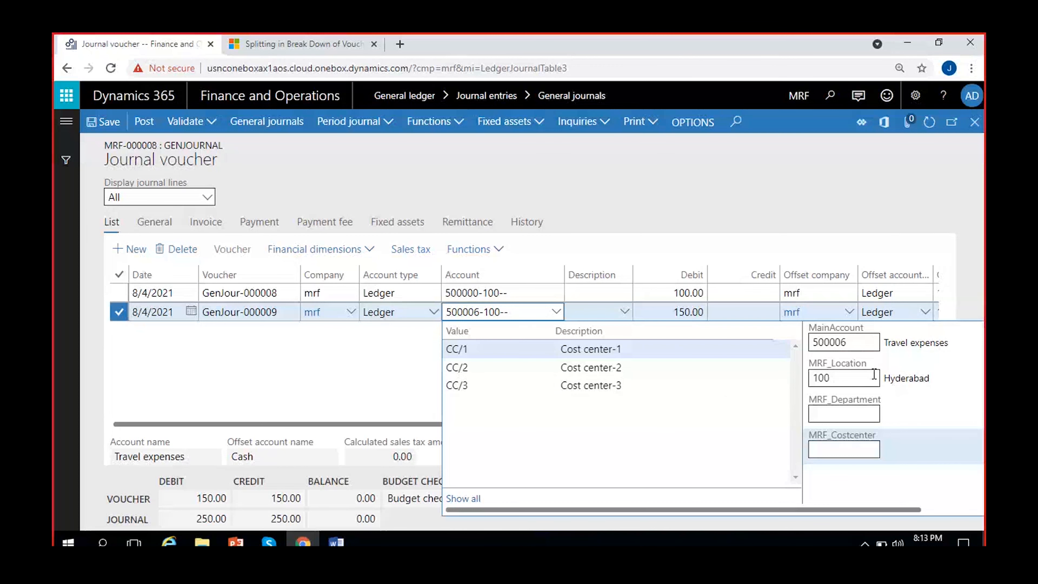
click(382, 375)
scroll(550, 380, right, 3)
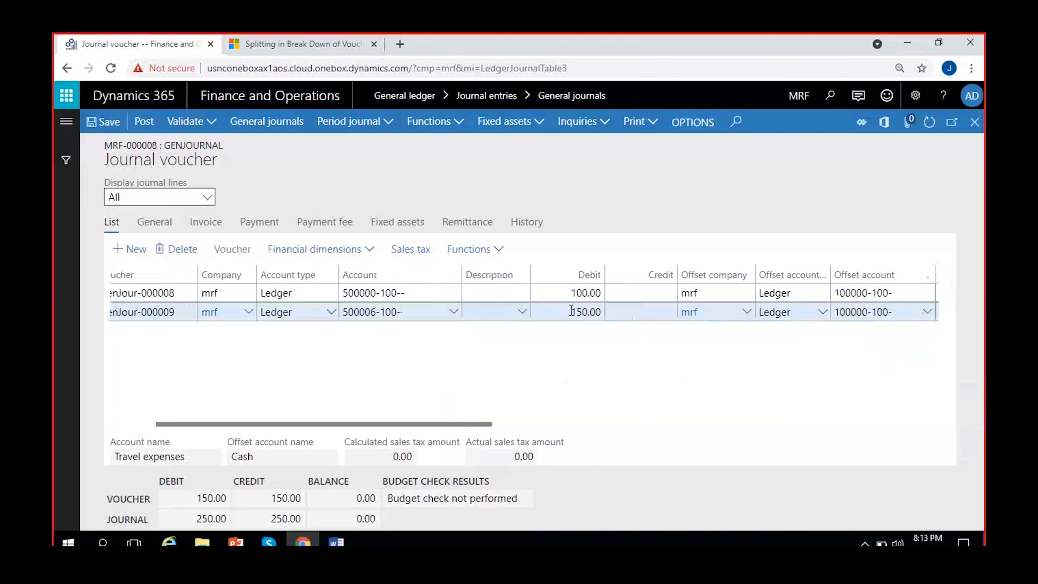
drag(566, 312, 617, 315)
click(610, 357)
scroll(608, 347, right, 3)
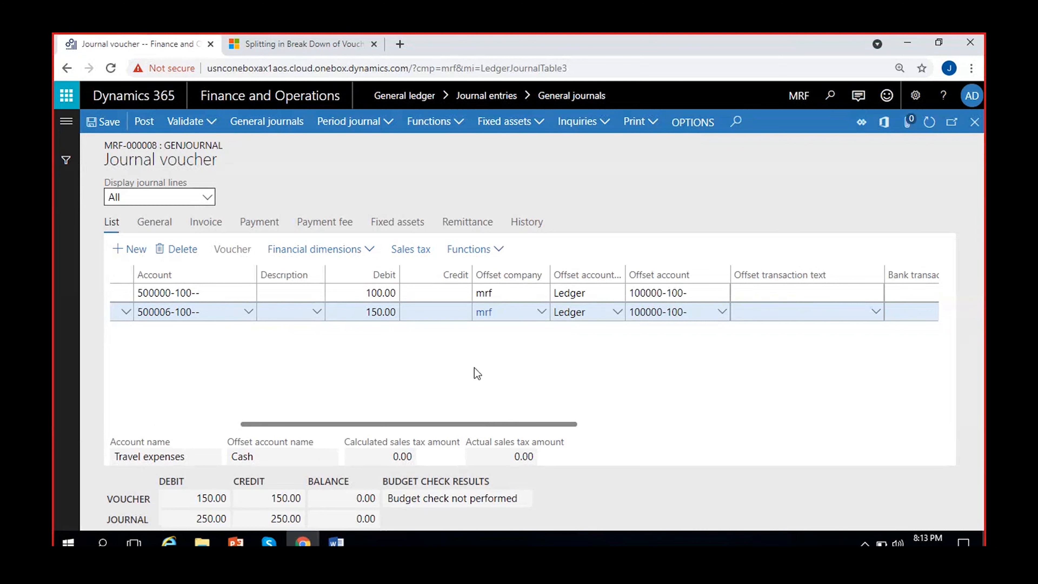
Compare the travel expenses line with the voucher-level debit, credit and balance totals.
scroll(450, 374, left, 5)
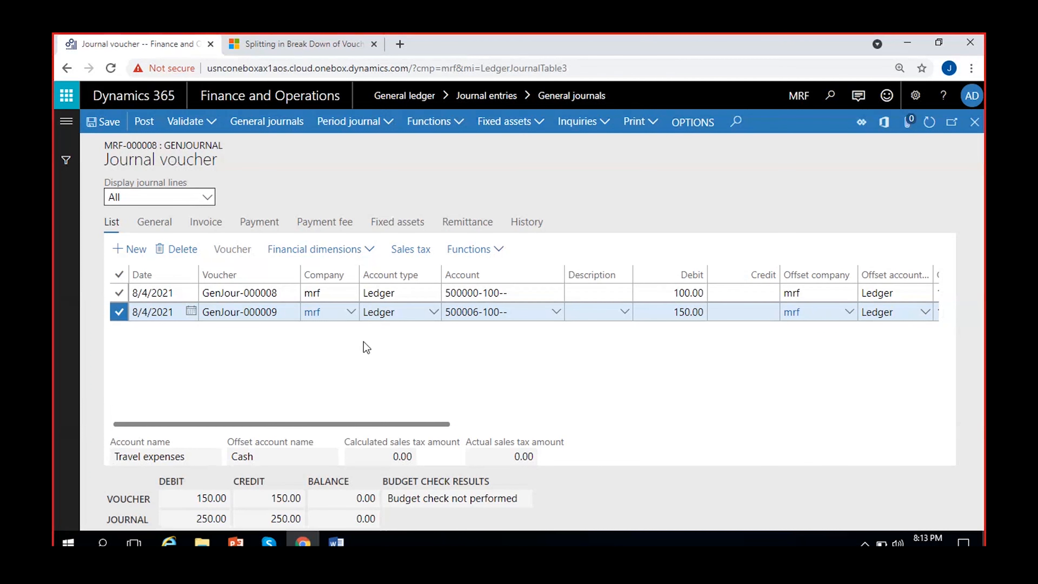
double_click(130, 500)
double_click(127, 519)
click(128, 499)
click(244, 319)
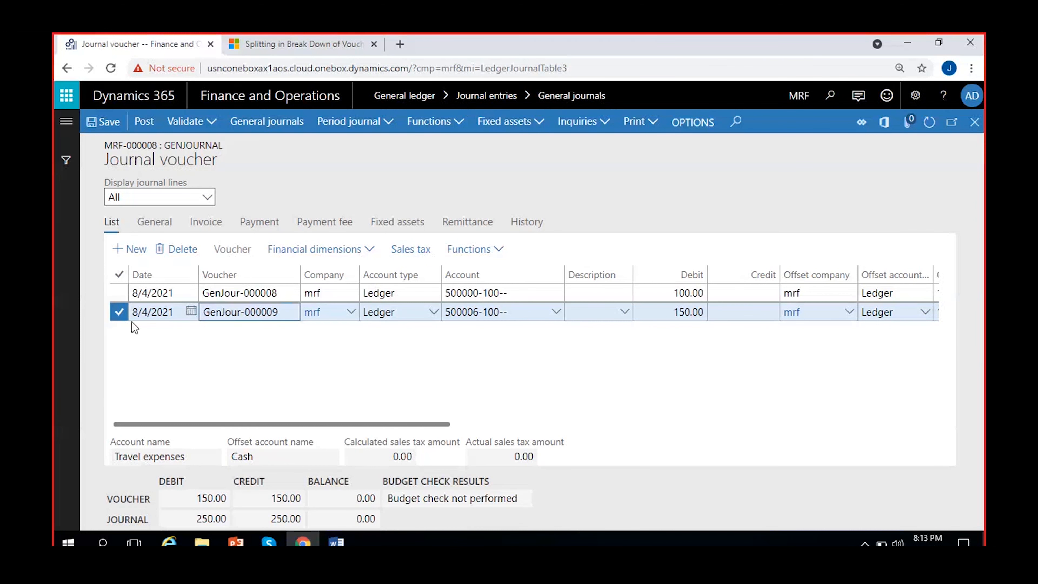
drag(204, 313, 279, 313)
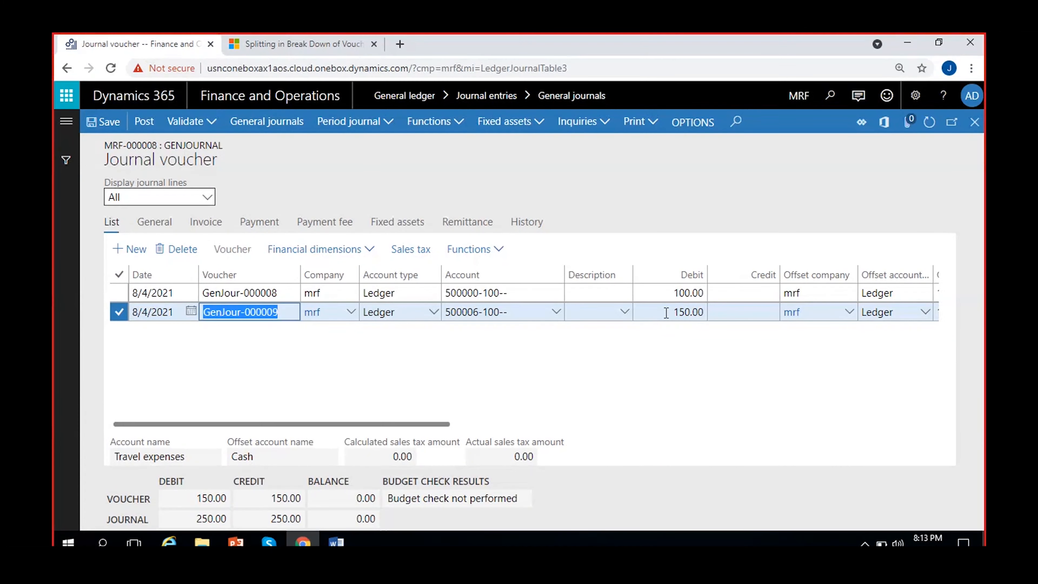
click(676, 313)
click(721, 353)
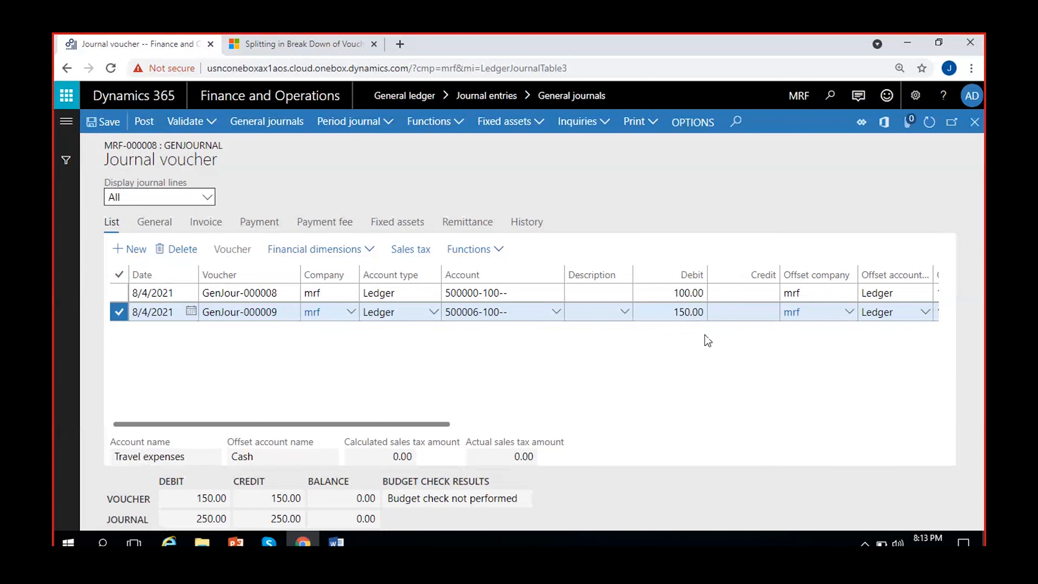
drag(198, 499, 221, 499)
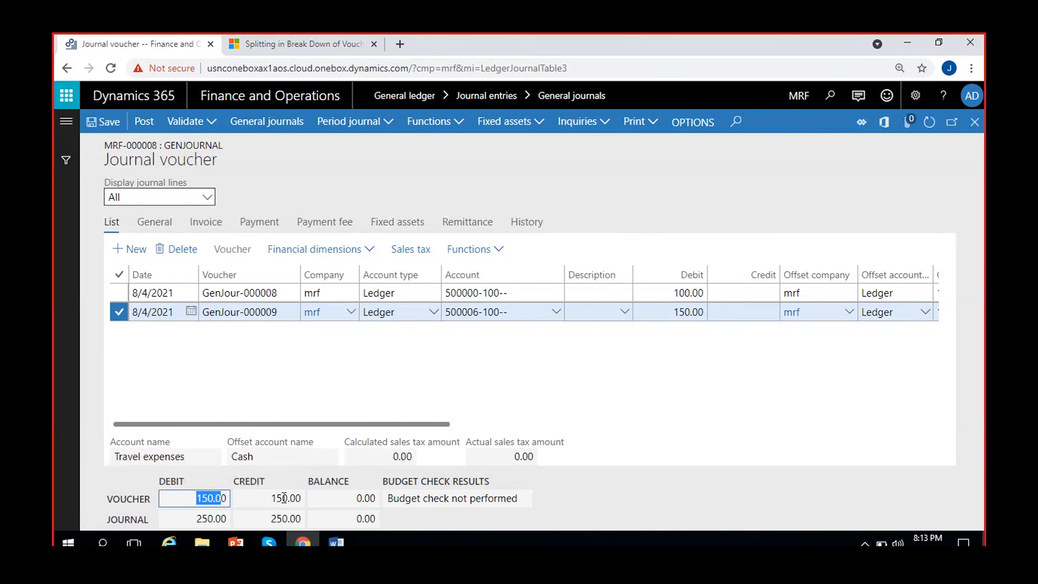
click(271, 496)
click(320, 501)
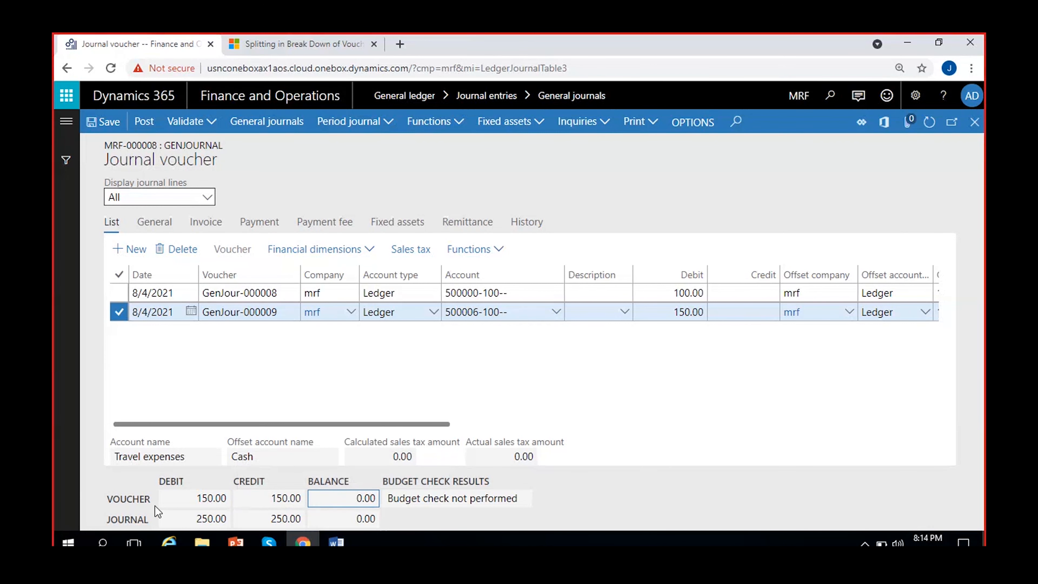
Review the journal-level debit and credit totals for the whole journal.
click(118, 520)
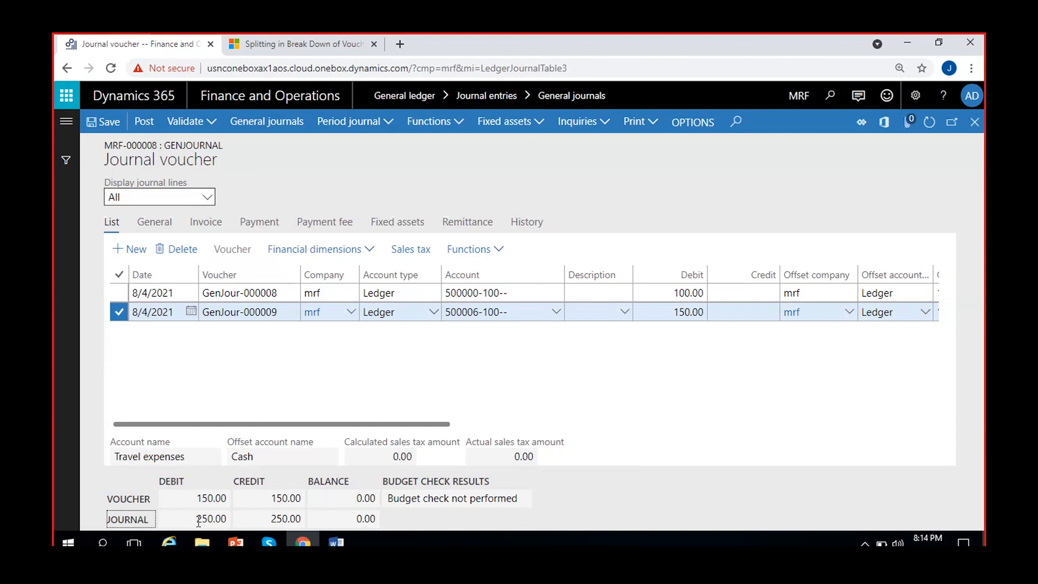
drag(197, 520, 215, 518)
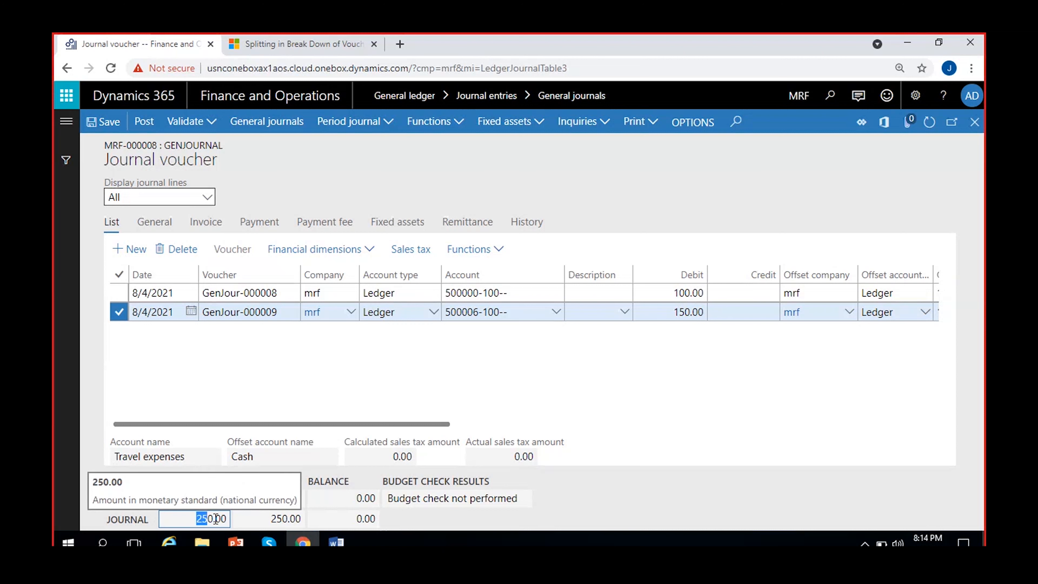
click(276, 520)
click(689, 521)
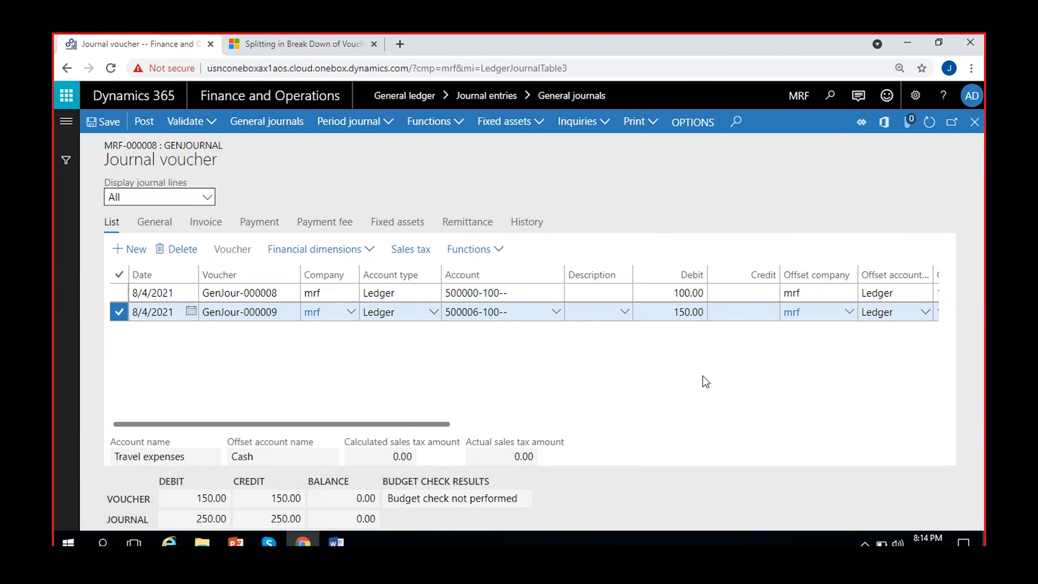
Check the balance amounts for both the voucher and the journal.
scroll(757, 367, right, 2)
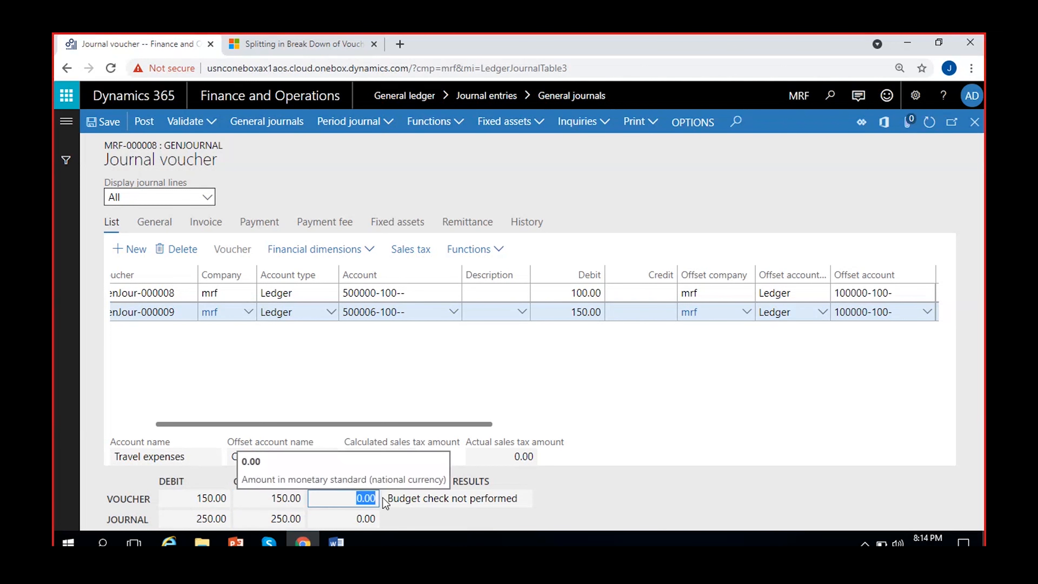
click(382, 521)
click(636, 416)
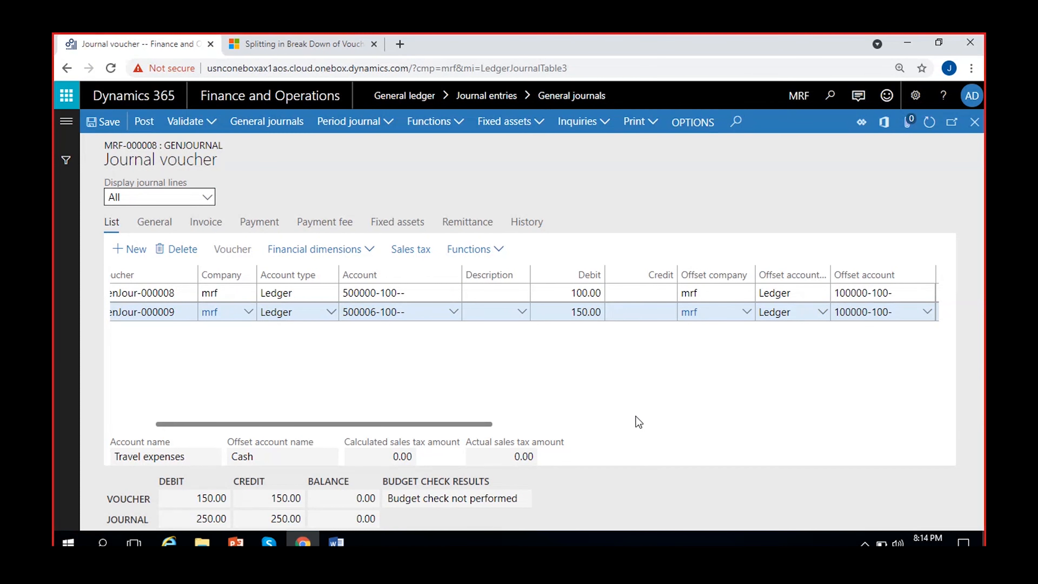
click(378, 503)
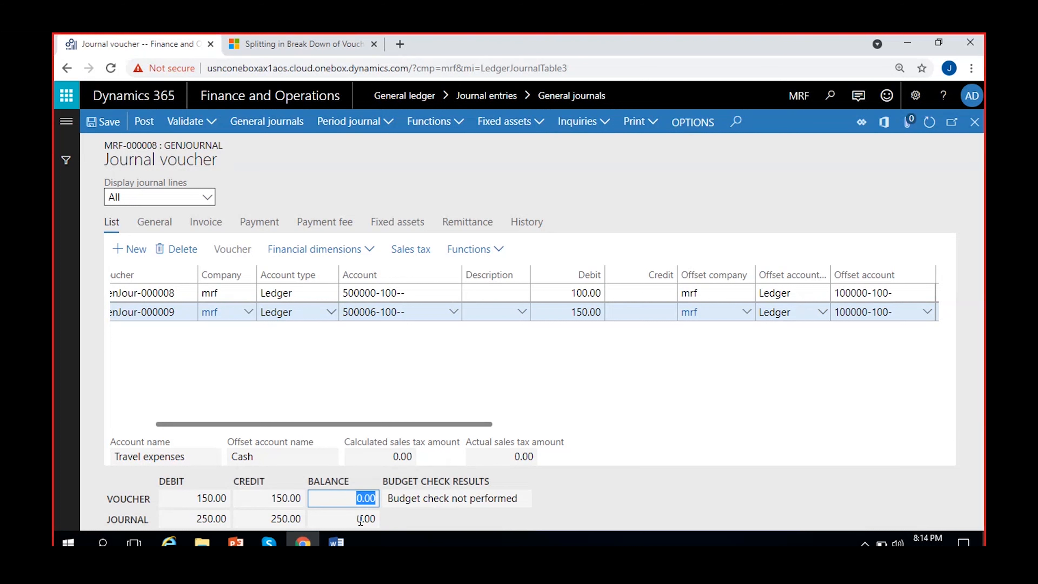
click(371, 519)
click(427, 524)
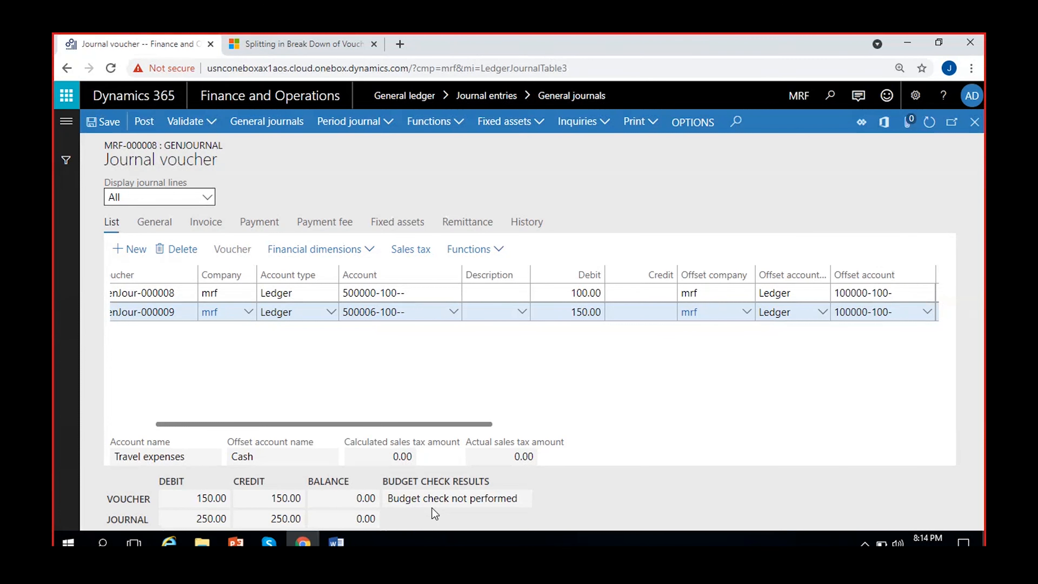
Examine the budget check results for the travel expenses voucher line and its account.
drag(394, 498, 585, 495)
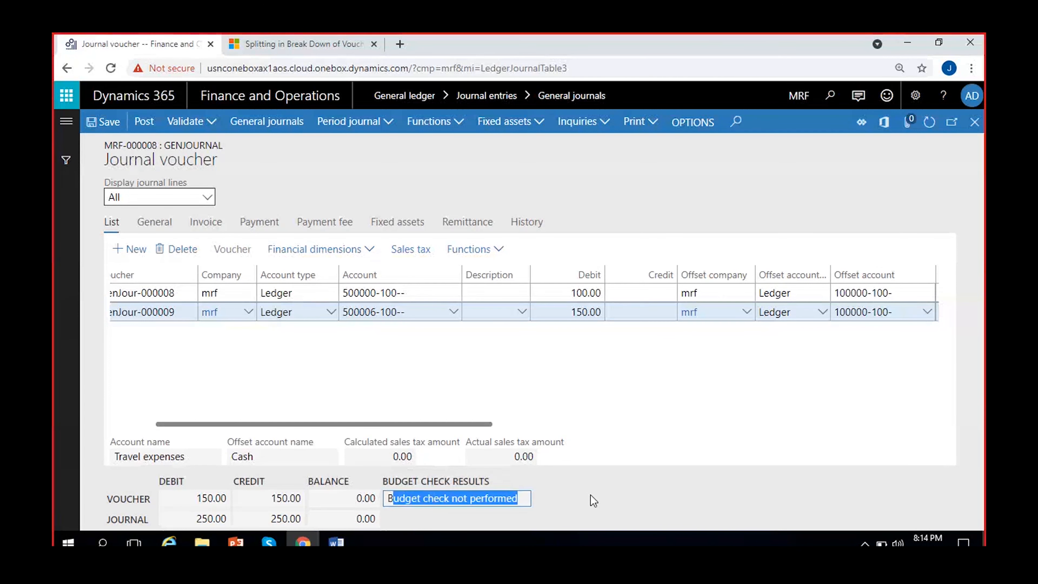
click(586, 496)
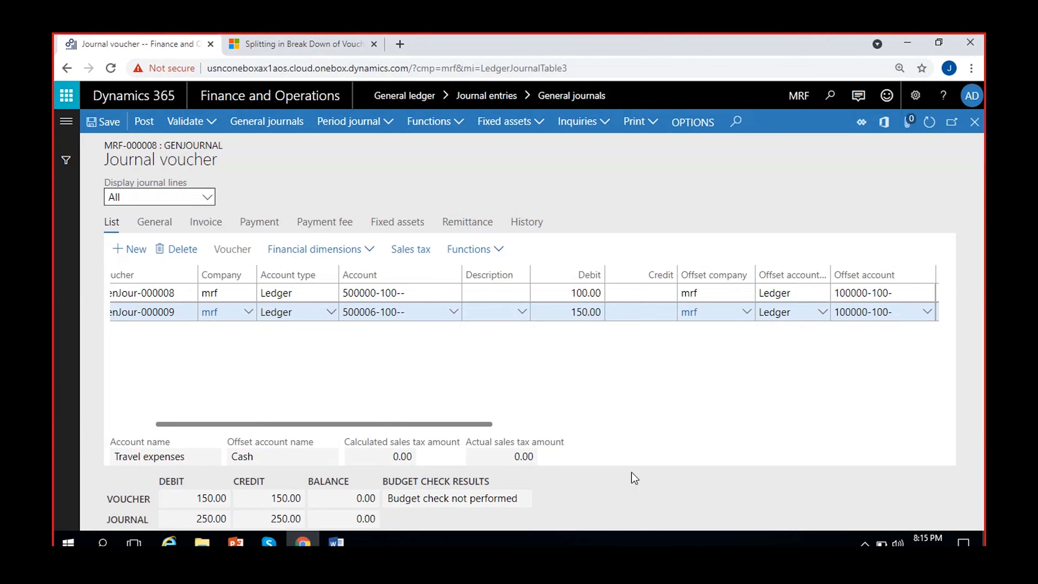
click(376, 313)
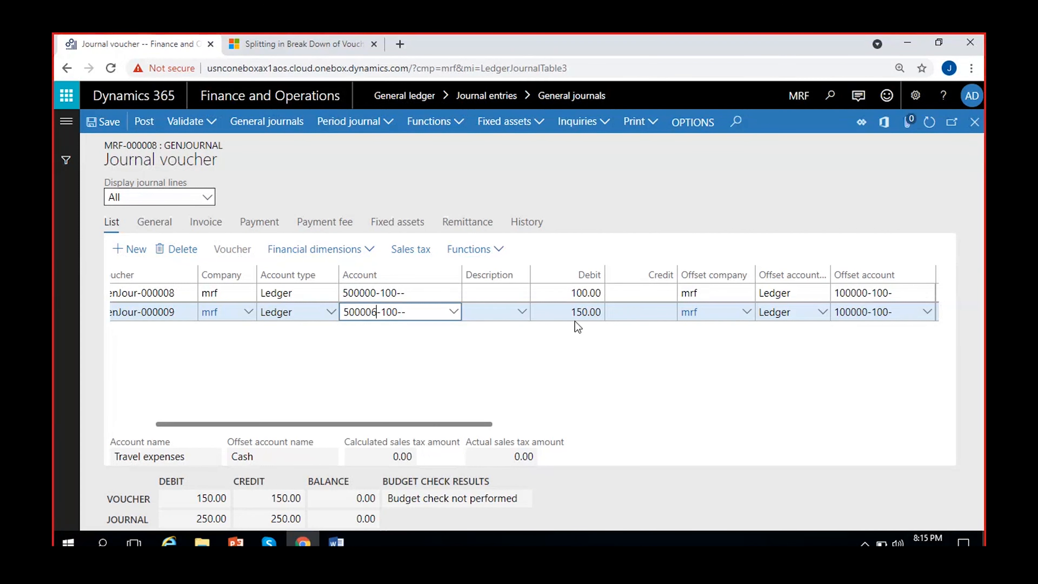
click(567, 340)
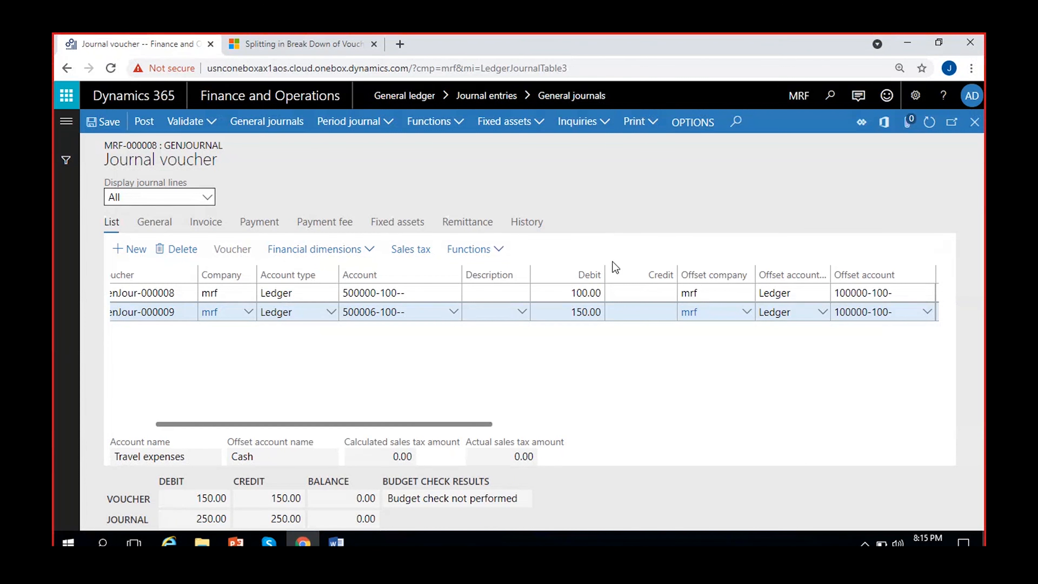
click(437, 498)
double_click(437, 498)
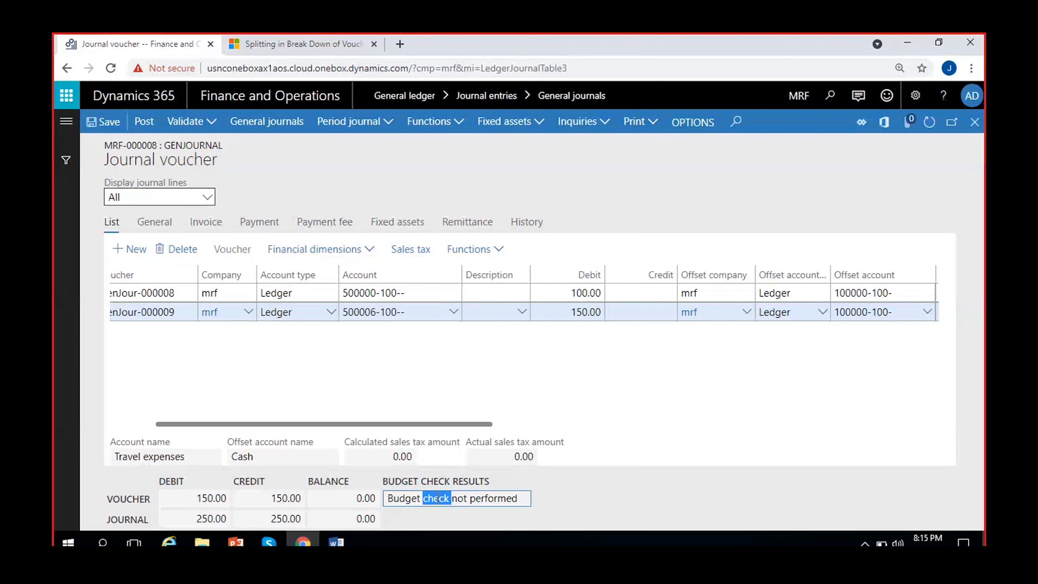
double_click(497, 501)
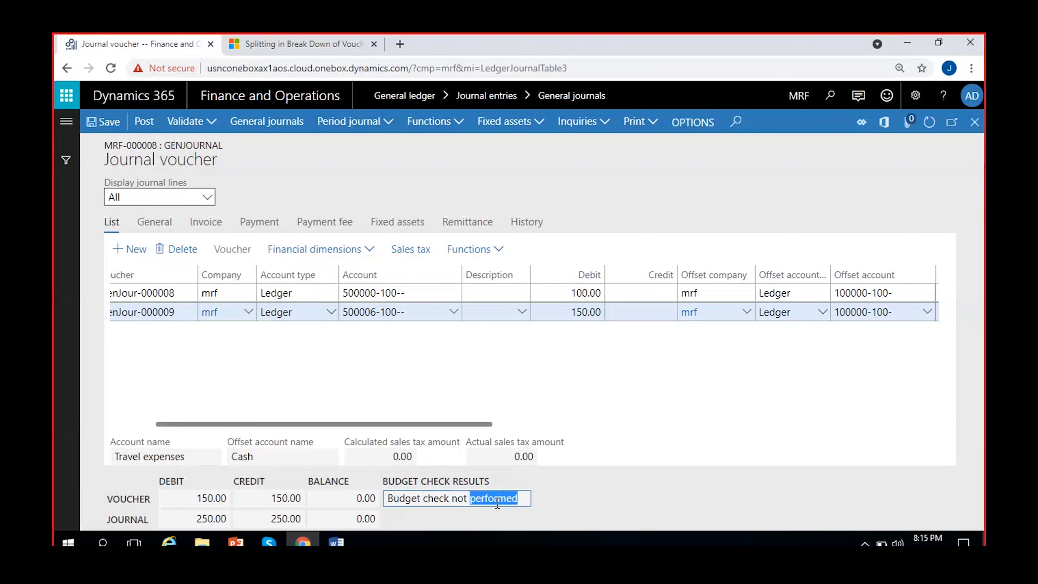
click(623, 474)
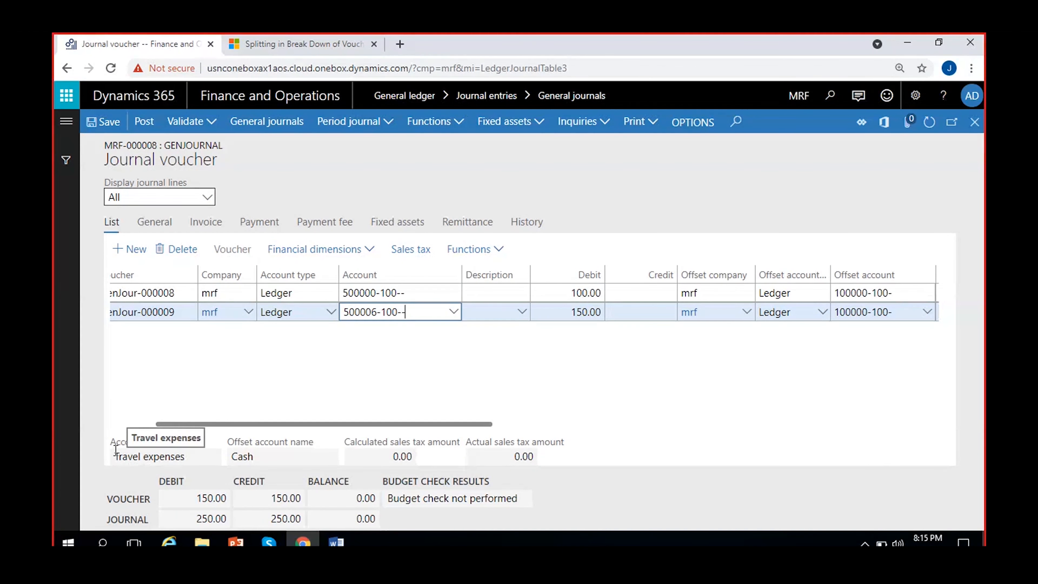
Review the account name, offset account name and calculated sales tax amount of the travel expenses line.
drag(115, 457, 259, 457)
click(430, 370)
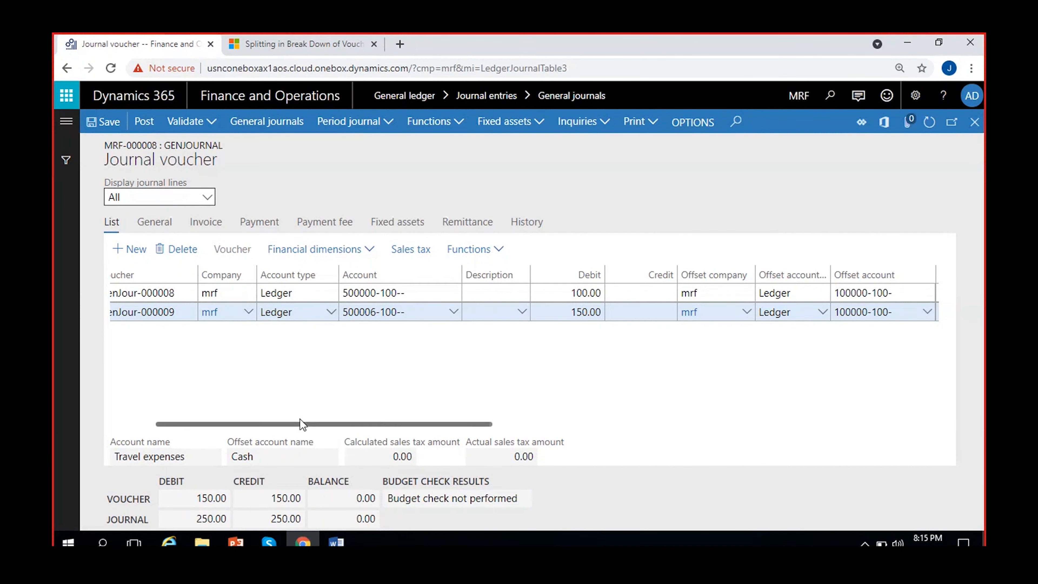
drag(300, 422, 275, 422)
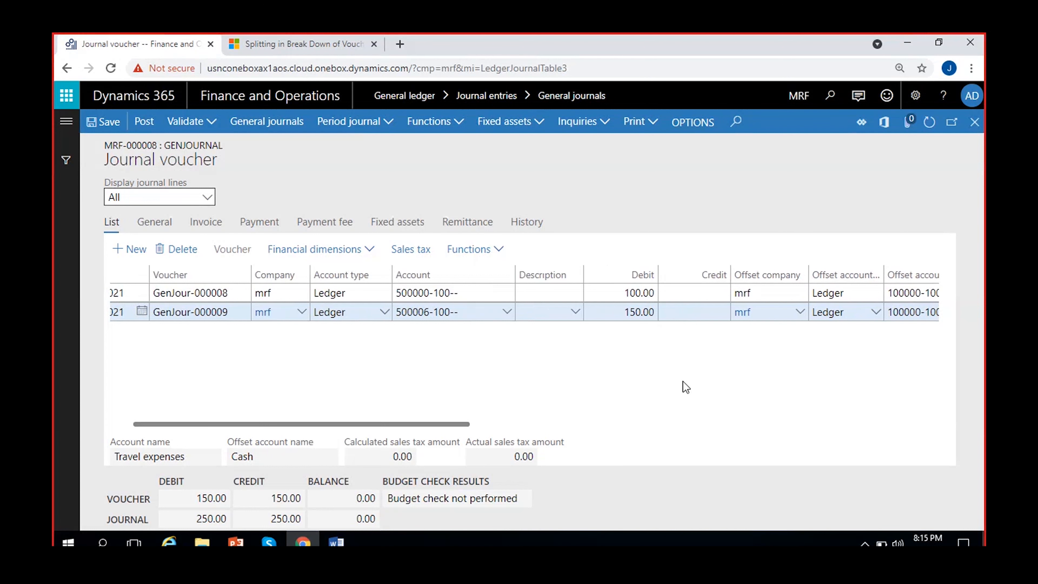
scroll(686, 387, right, 2)
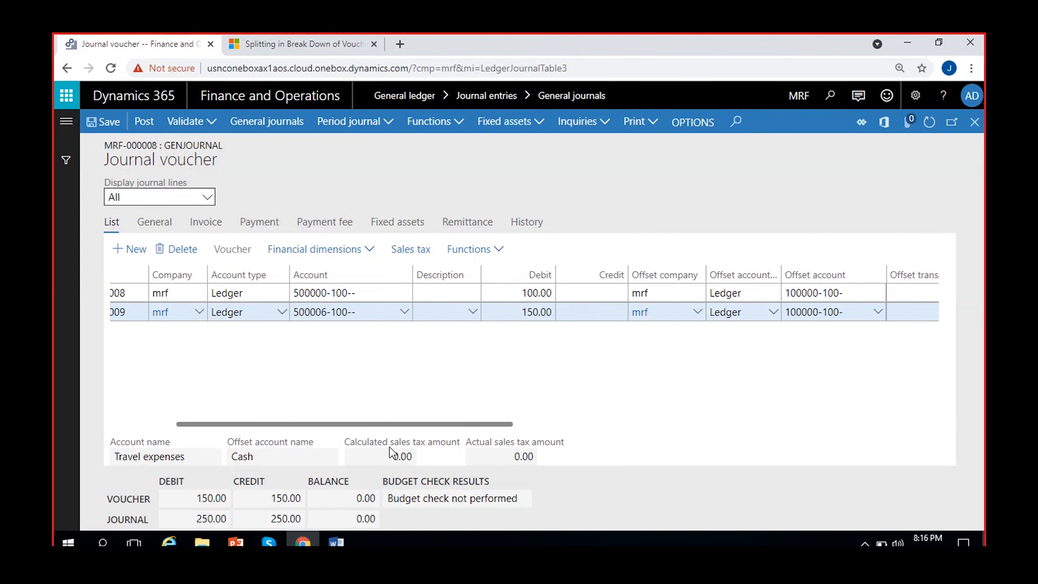
click(250, 456)
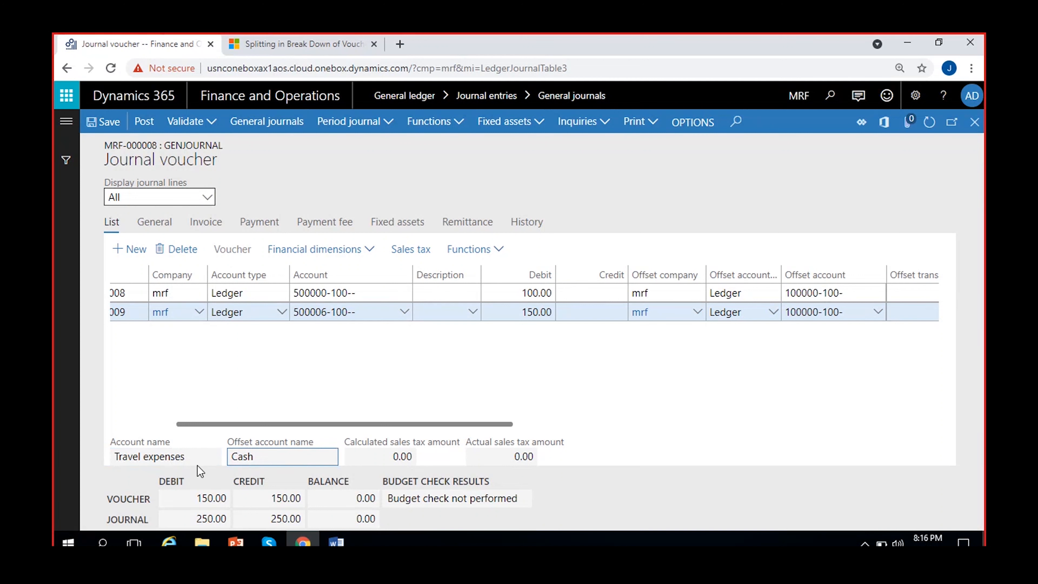
click(403, 452)
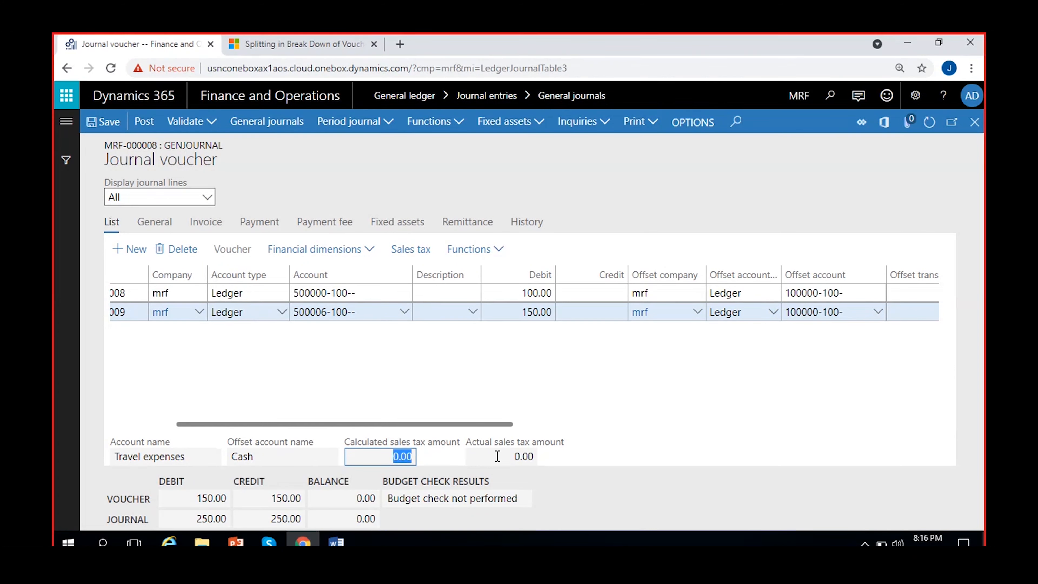
Examine the calculated and actual sales tax amounts of the travel expenses voucher line.
click(402, 457)
double_click(405, 456)
drag(515, 456, 563, 460)
click(612, 378)
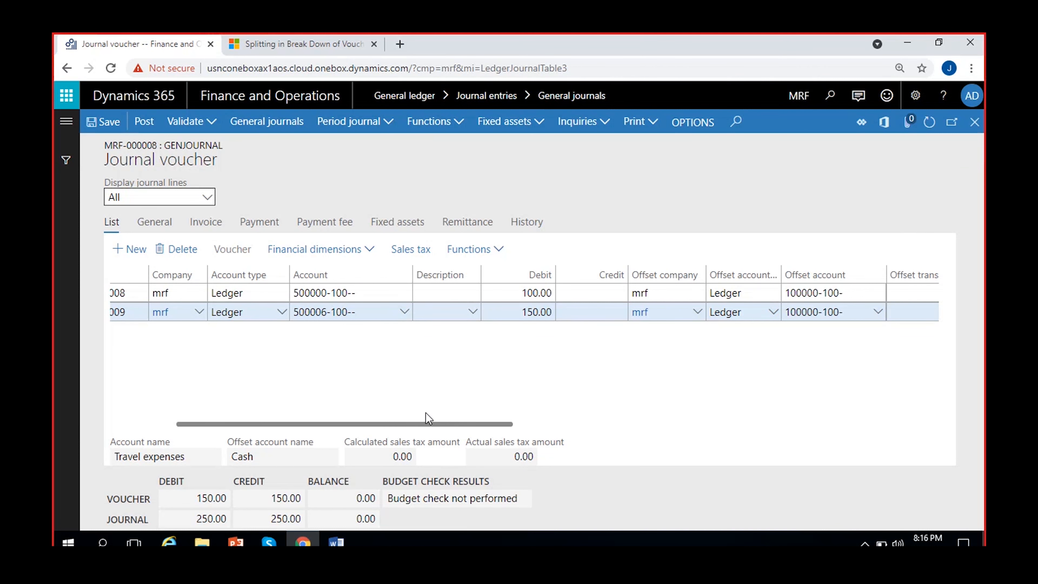
Add a blank line to the Expenses payment journal voucher and delete that line again.
scroll(426, 413, left, 3)
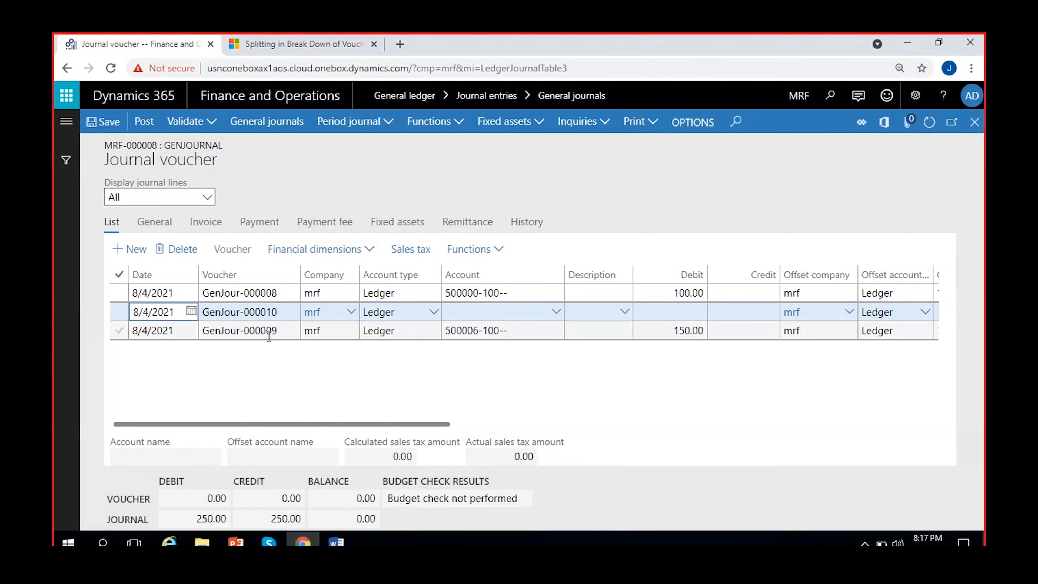
click(277, 313)
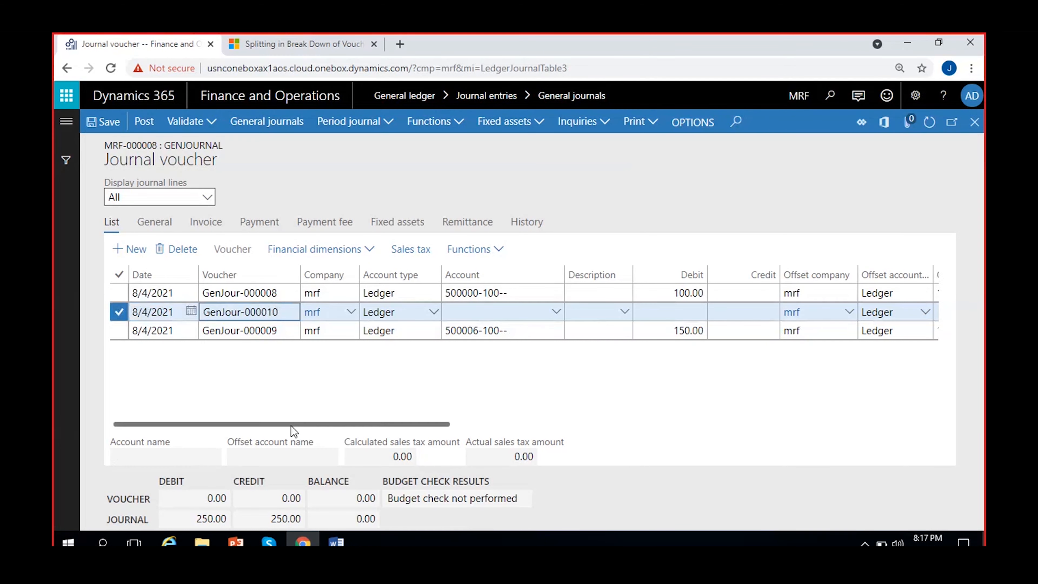
click(184, 251)
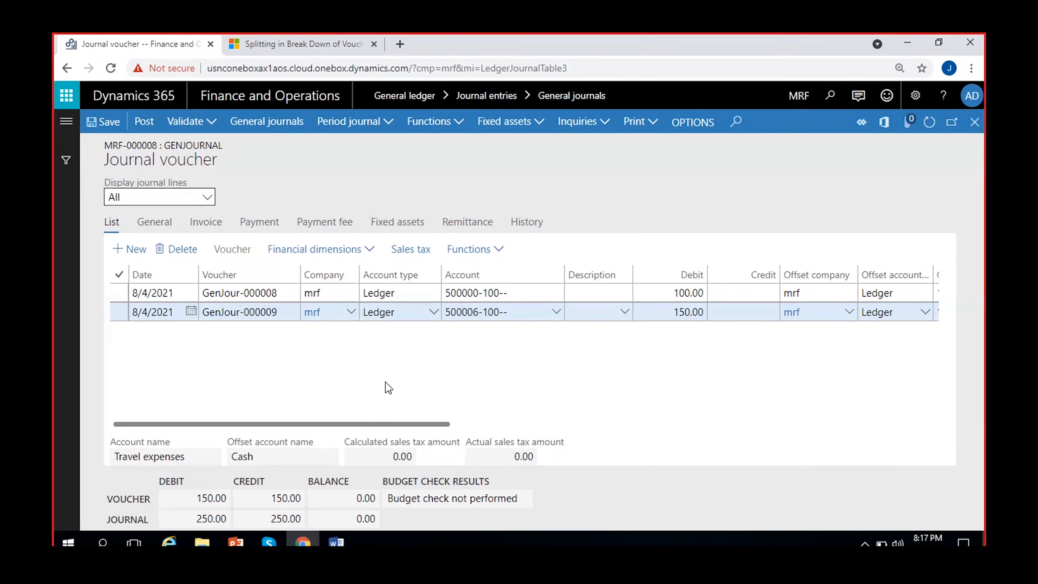
Review the financial dimension options and the available account types for the travel expenses line.
click(370, 253)
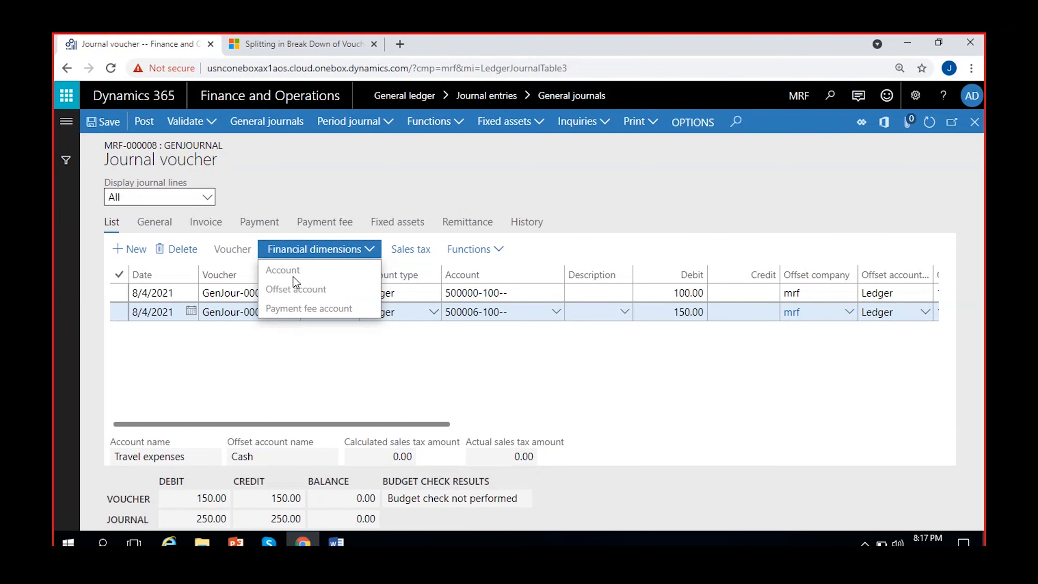
click(319, 368)
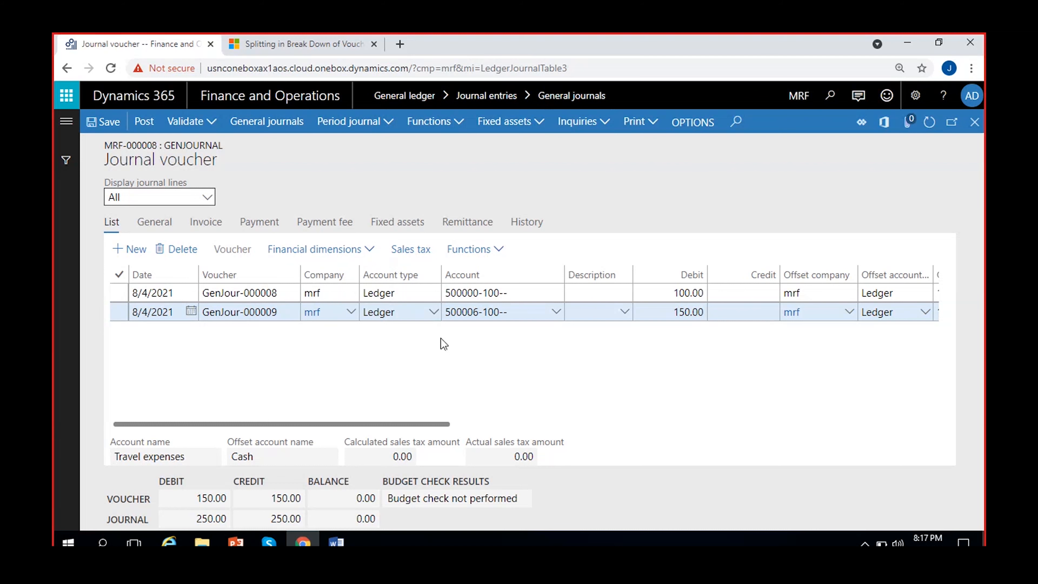
click(433, 312)
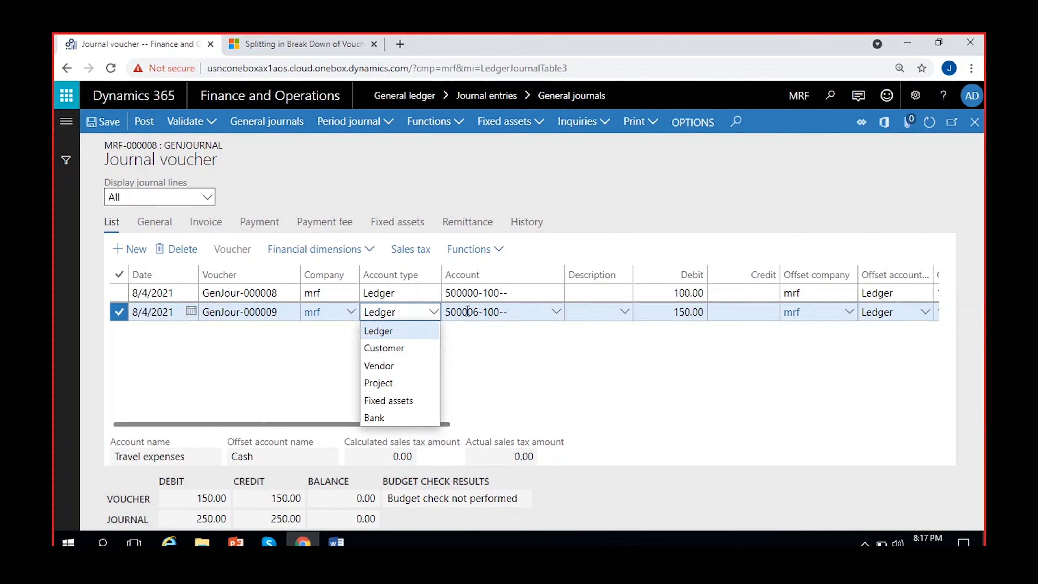
click(472, 350)
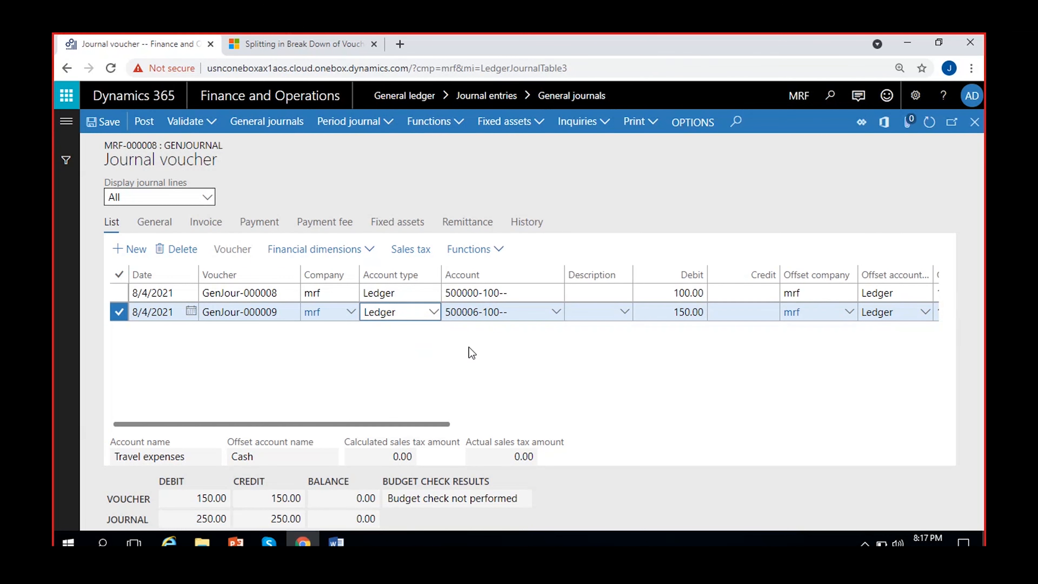
click(373, 254)
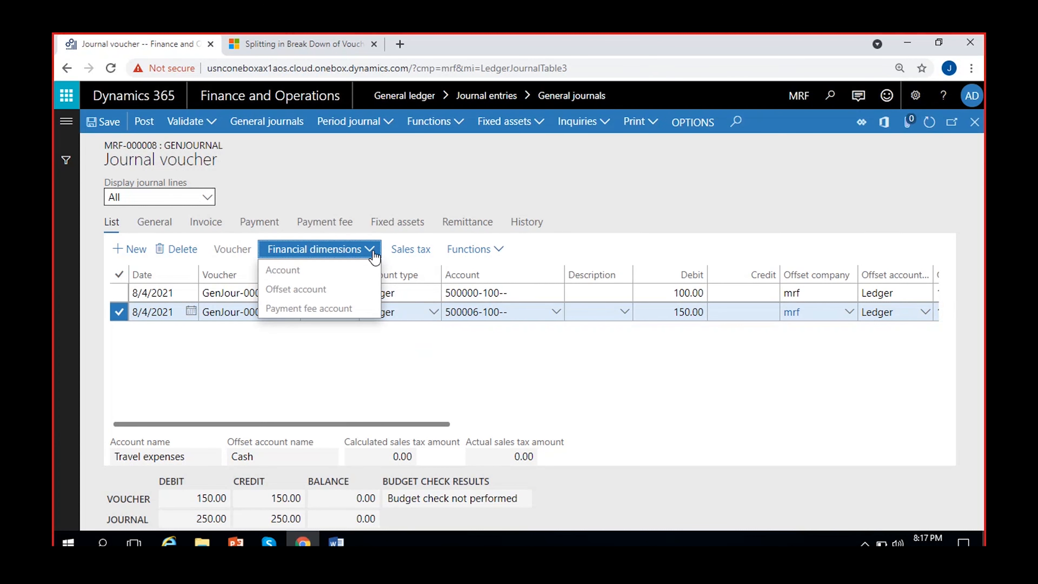
click(430, 356)
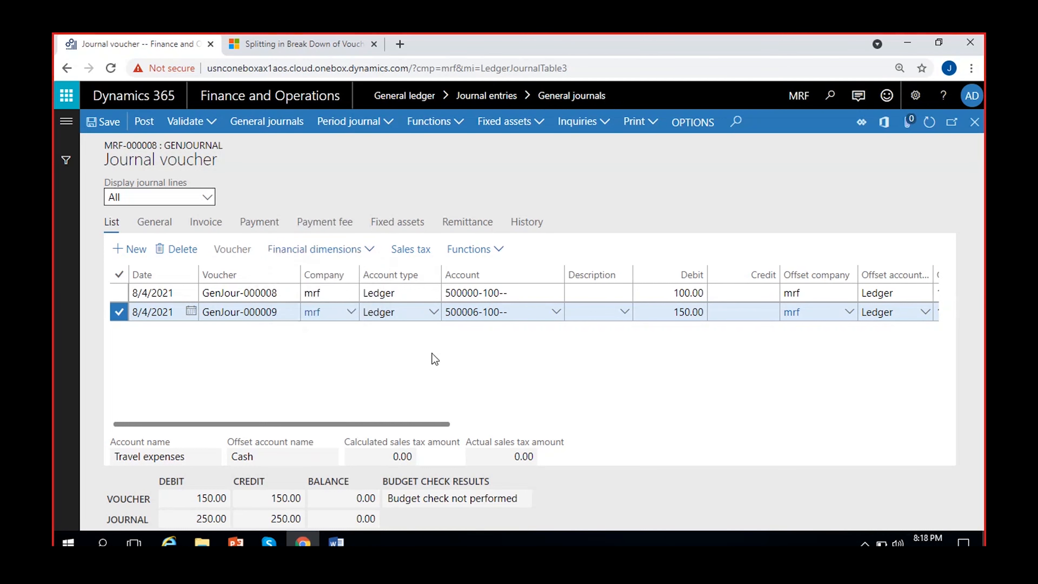
Check the travel expenses line's account type choices and its account segments for location, department and cost center.
click(419, 312)
click(470, 333)
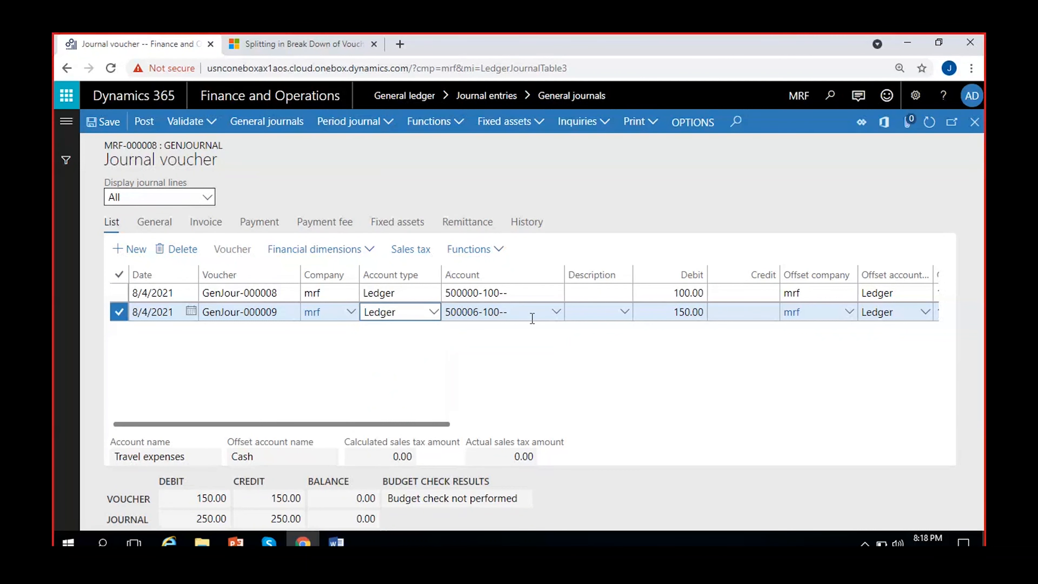
click(558, 314)
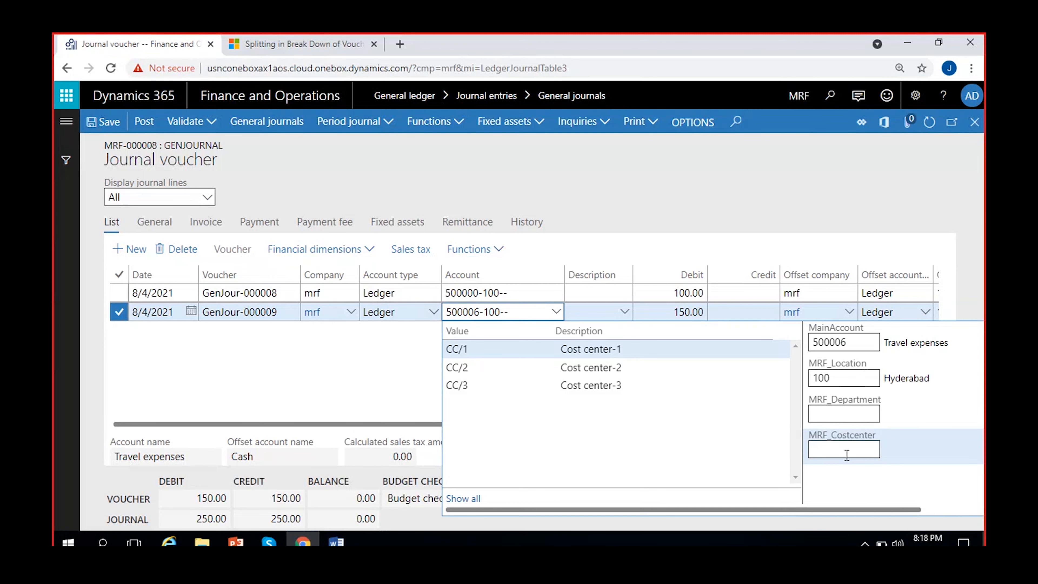
click(411, 367)
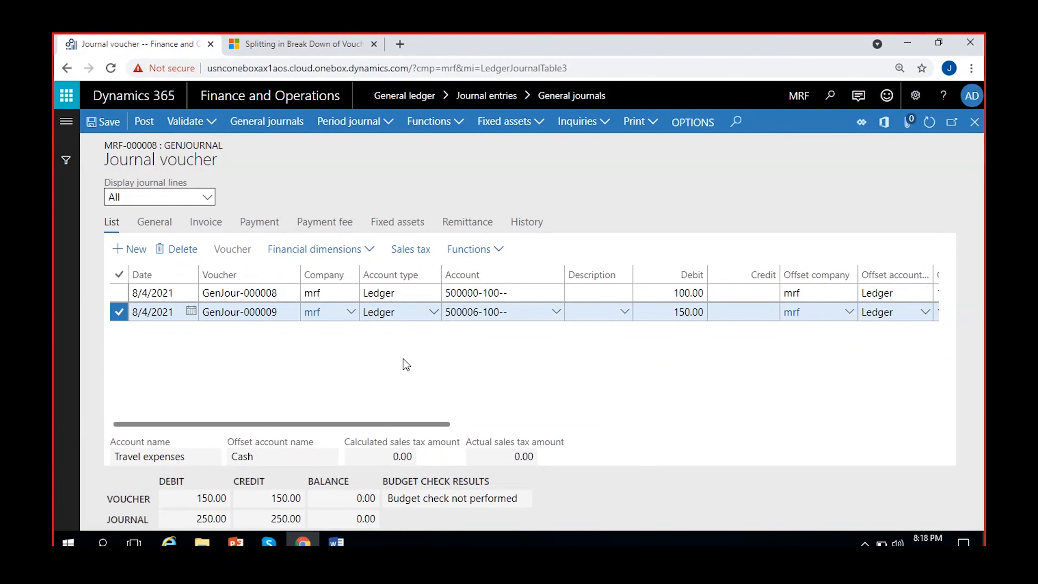
click(433, 313)
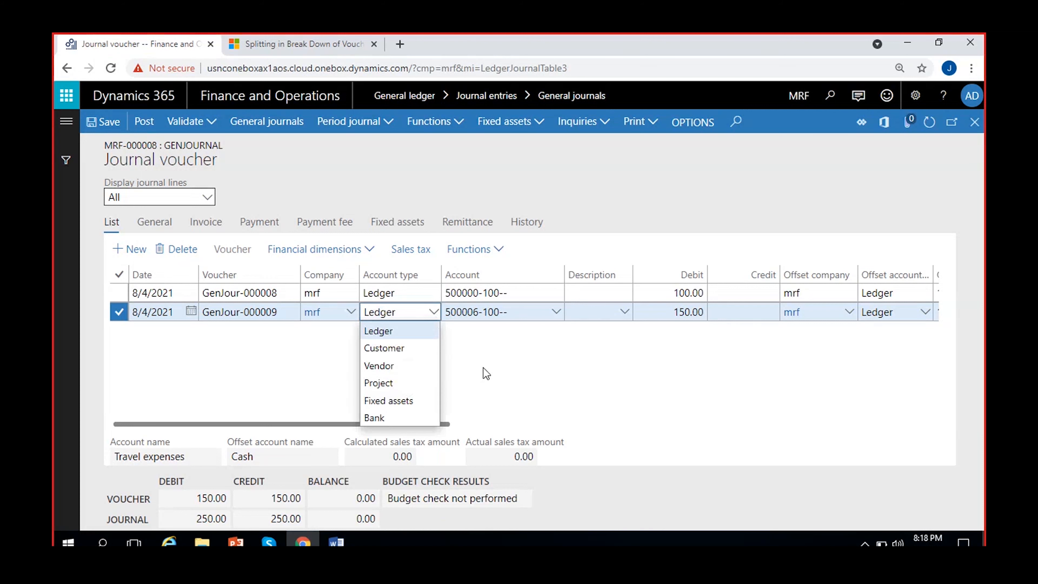
click(484, 358)
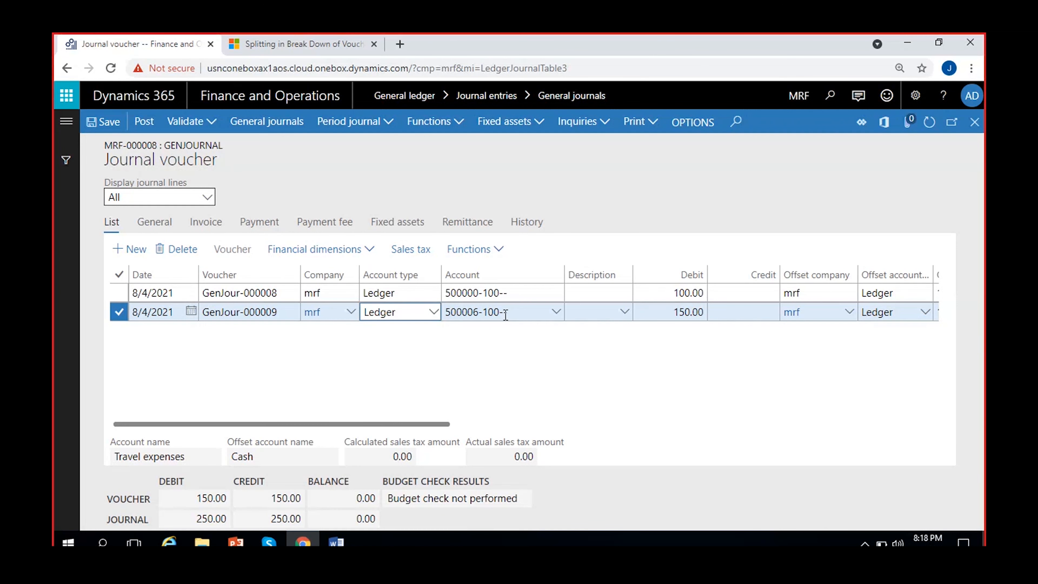
click(523, 320)
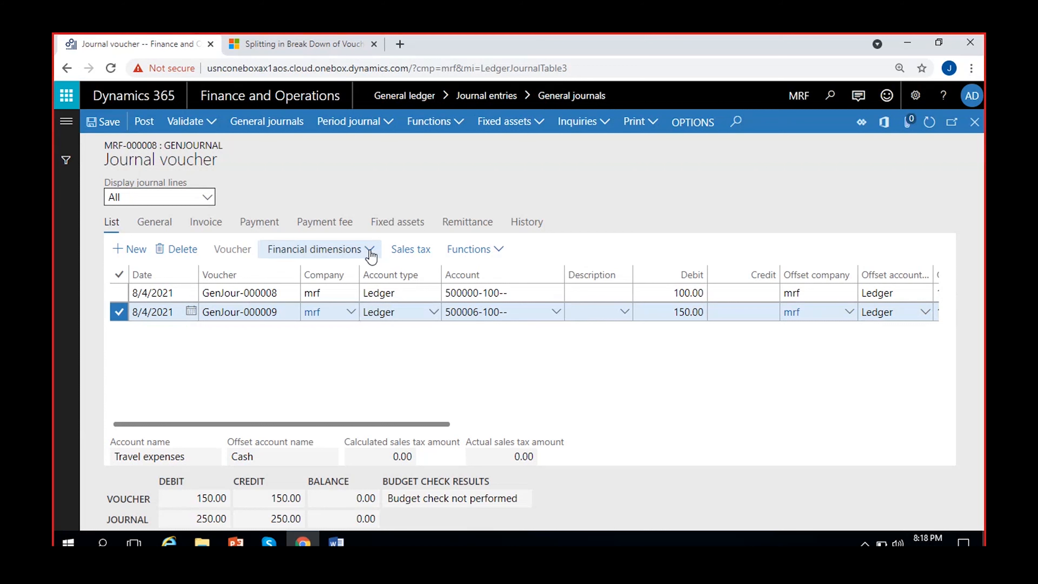
Duplicate the journal voucher browser tab and switch the company in the duplicate to USMF.
right_click(140, 48)
click(195, 142)
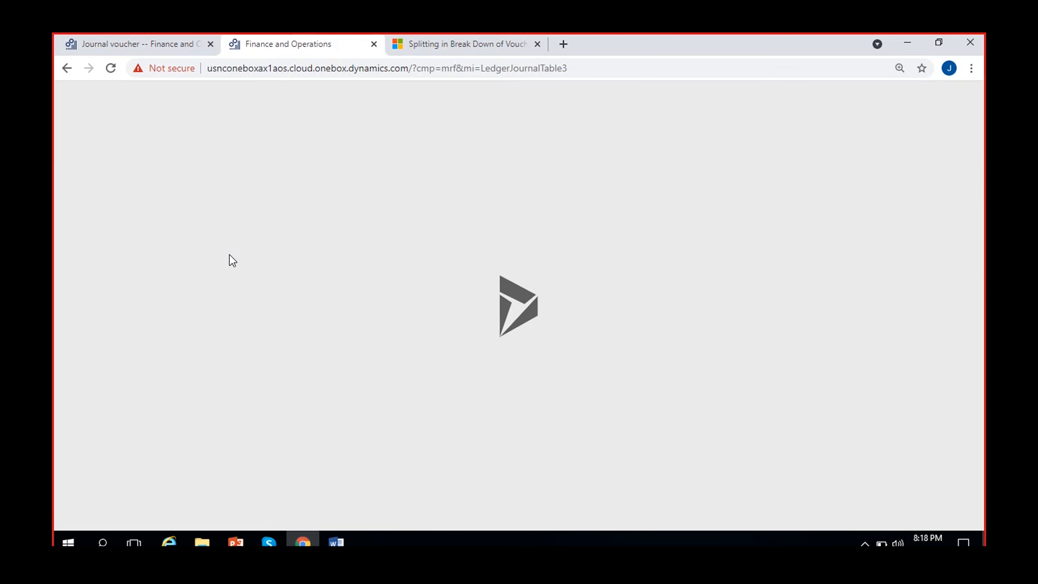
click(143, 47)
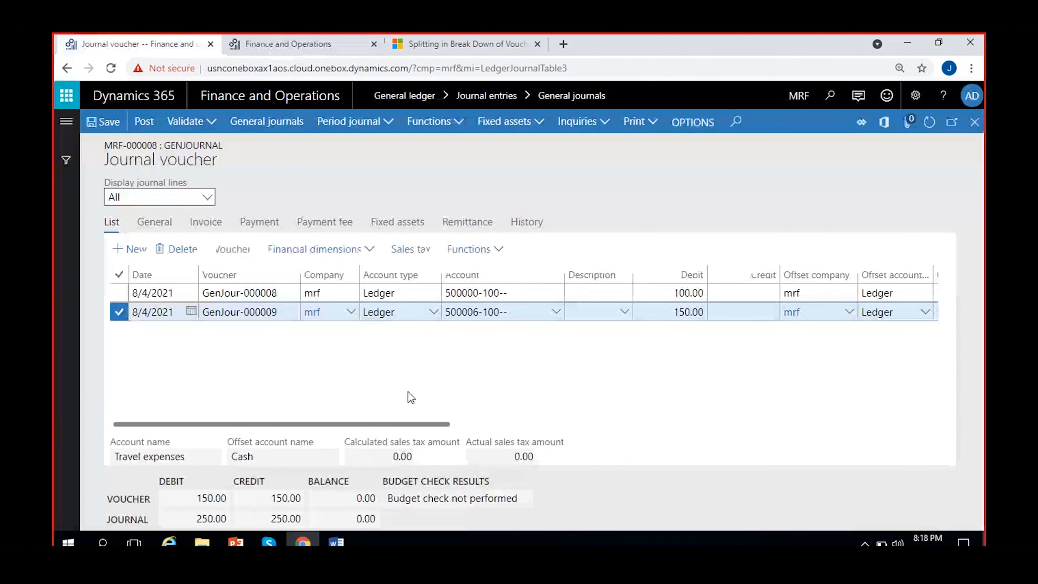
click(274, 46)
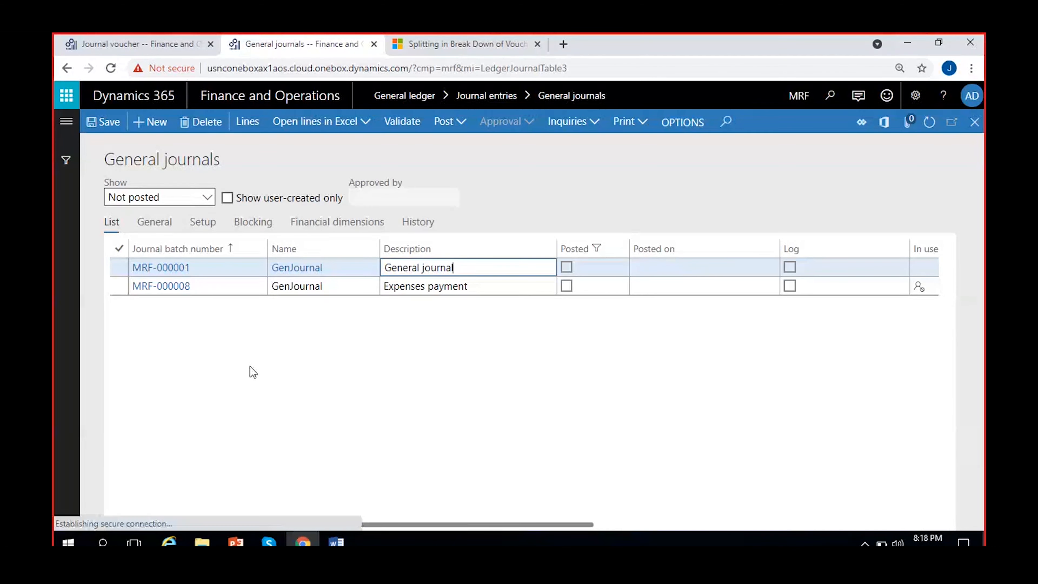
click(798, 96)
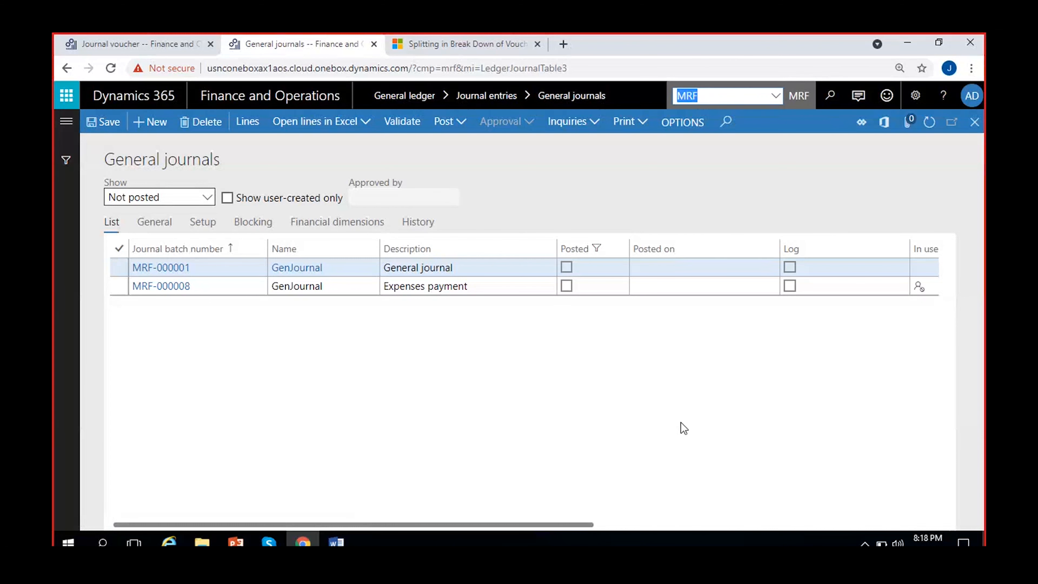
text(USMF)
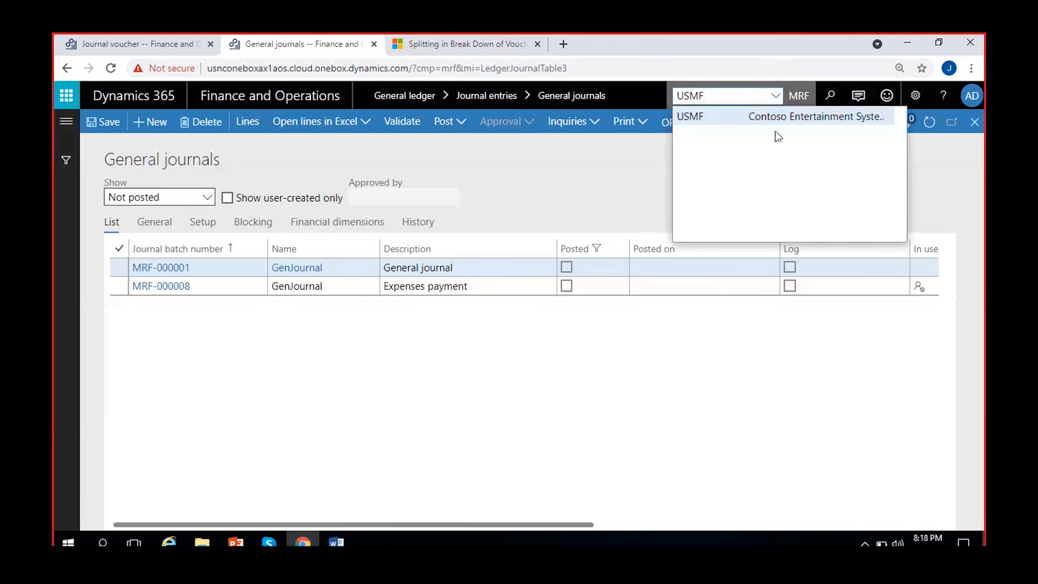
click(778, 118)
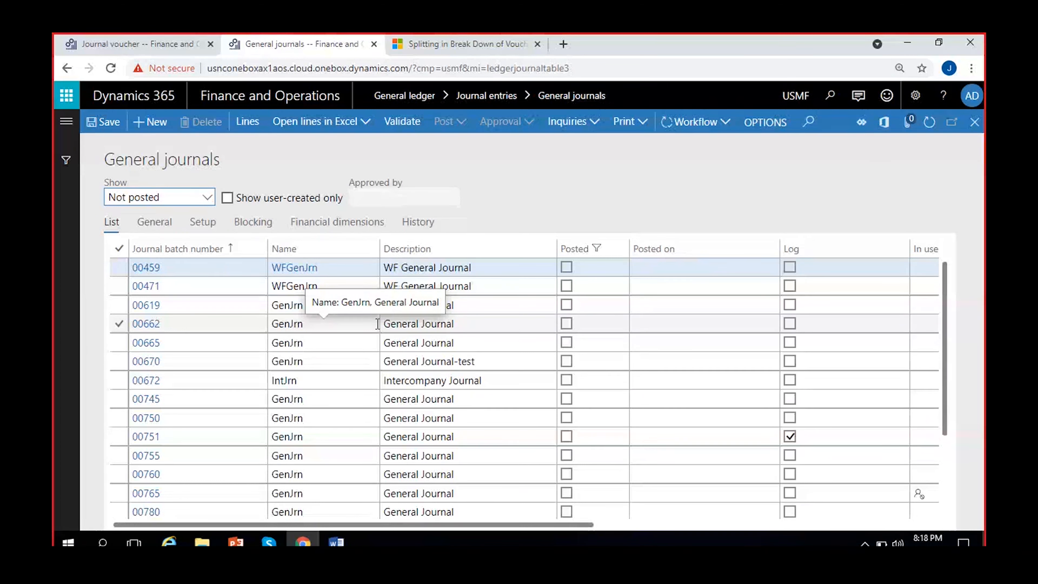
Open the lines of general journal 00619 and inspect the account type and account of its voucher line.
click(428, 287)
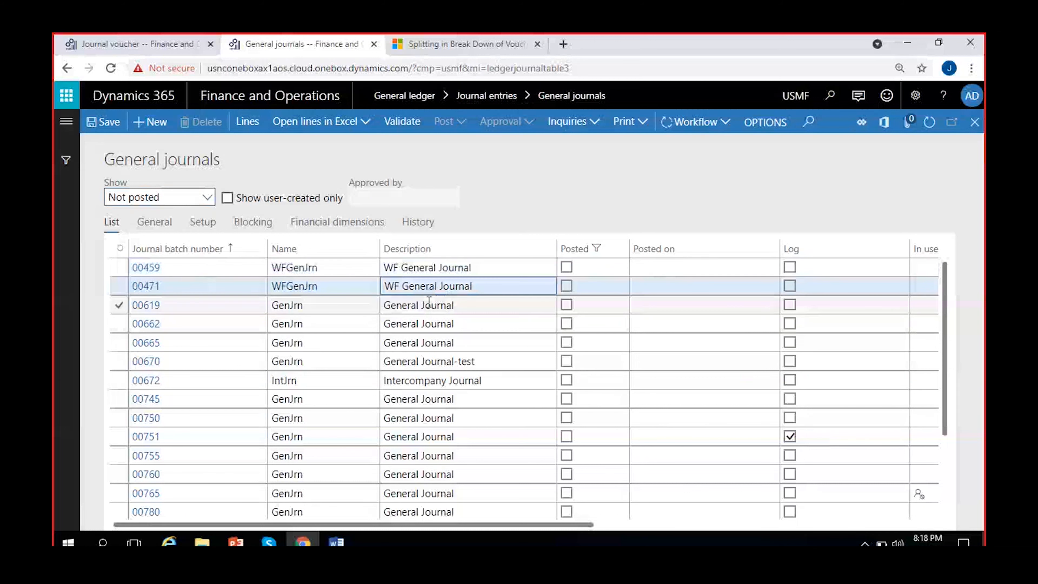
click(429, 303)
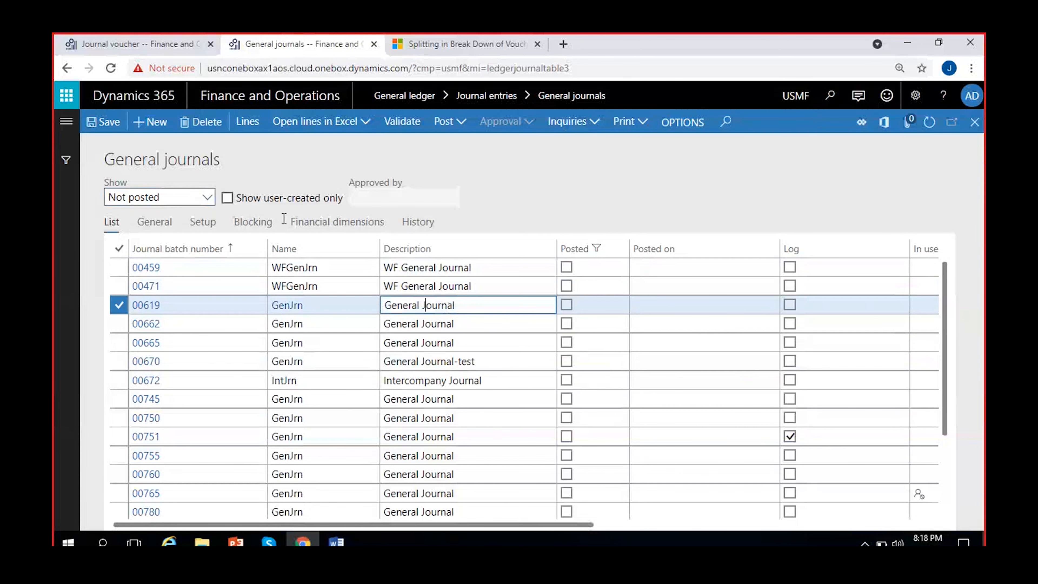
click(247, 122)
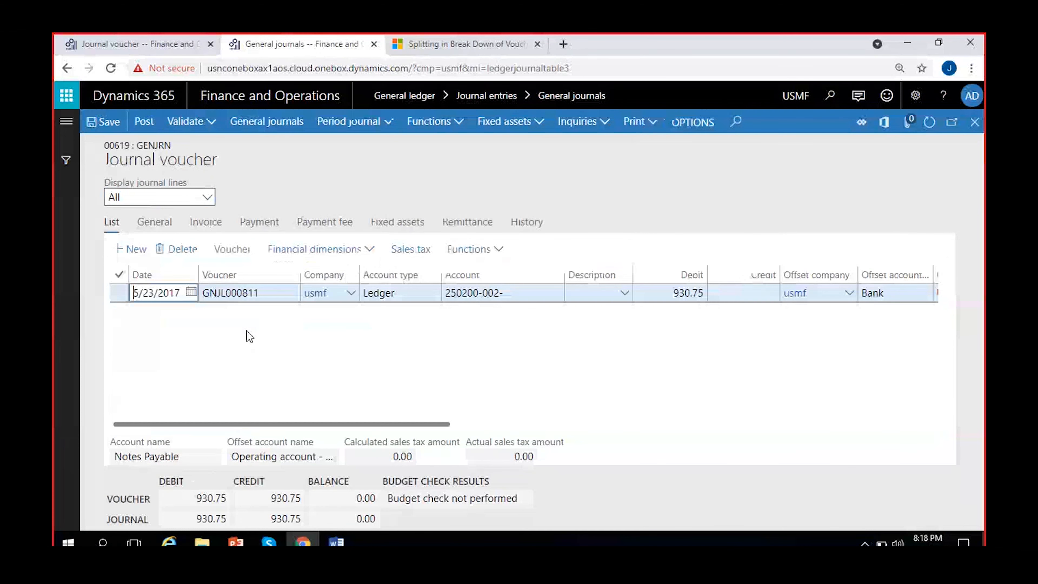
click(414, 294)
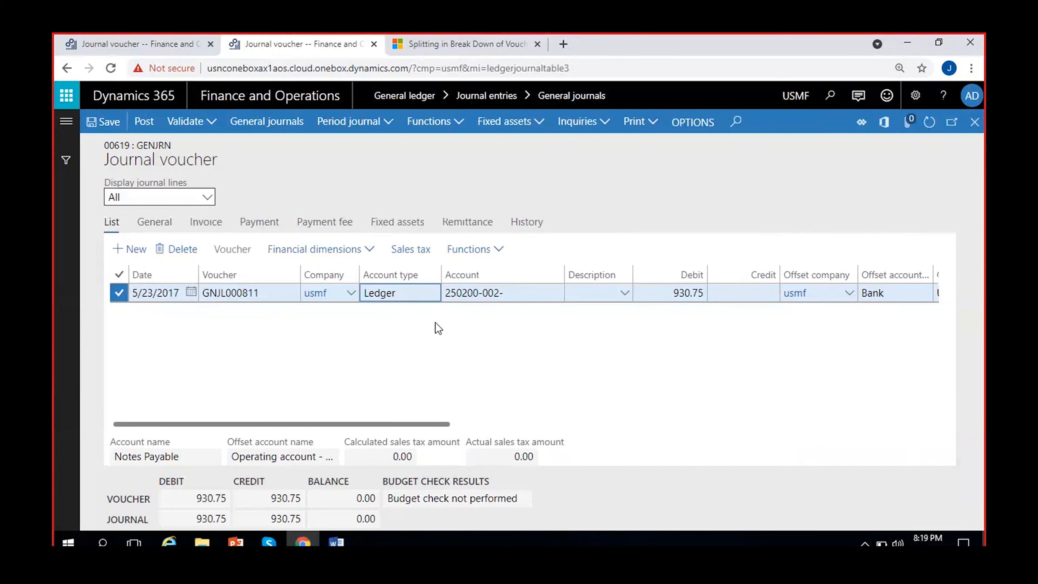
click(520, 293)
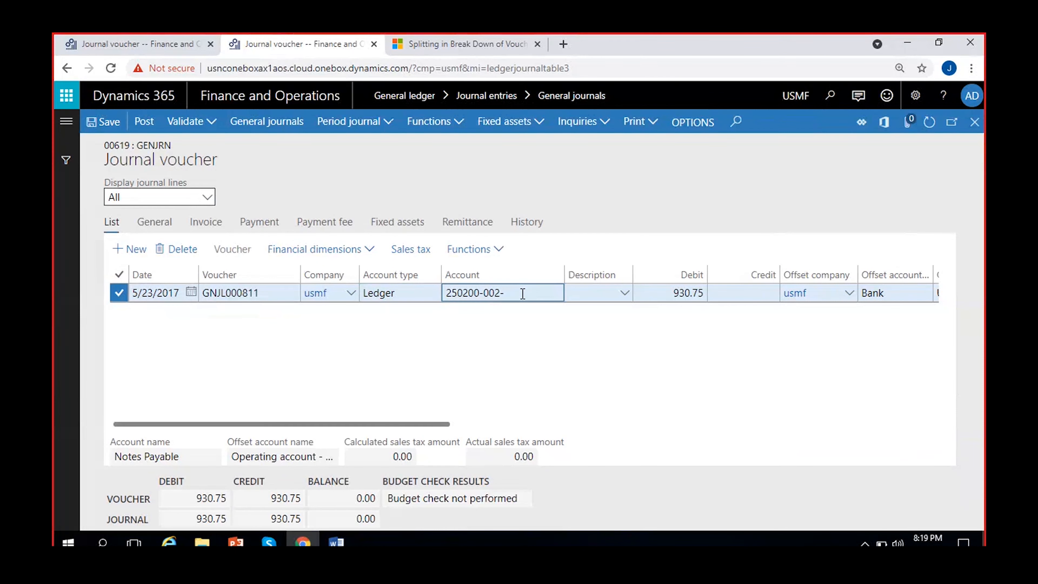
Replace the existing voucher line in journal 00619 with a new line that has the account type Vendor.
click(196, 249)
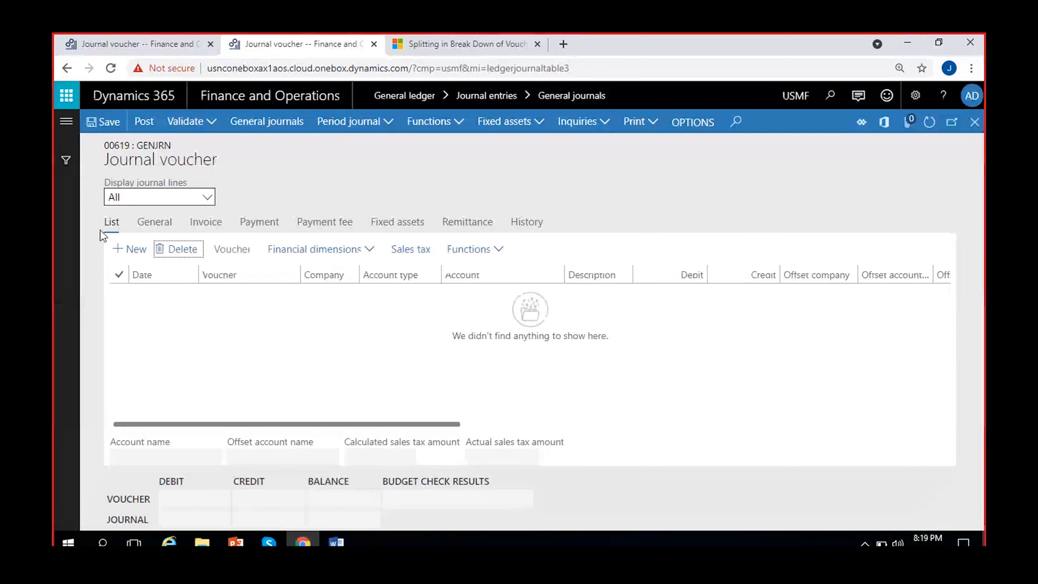
click(129, 249)
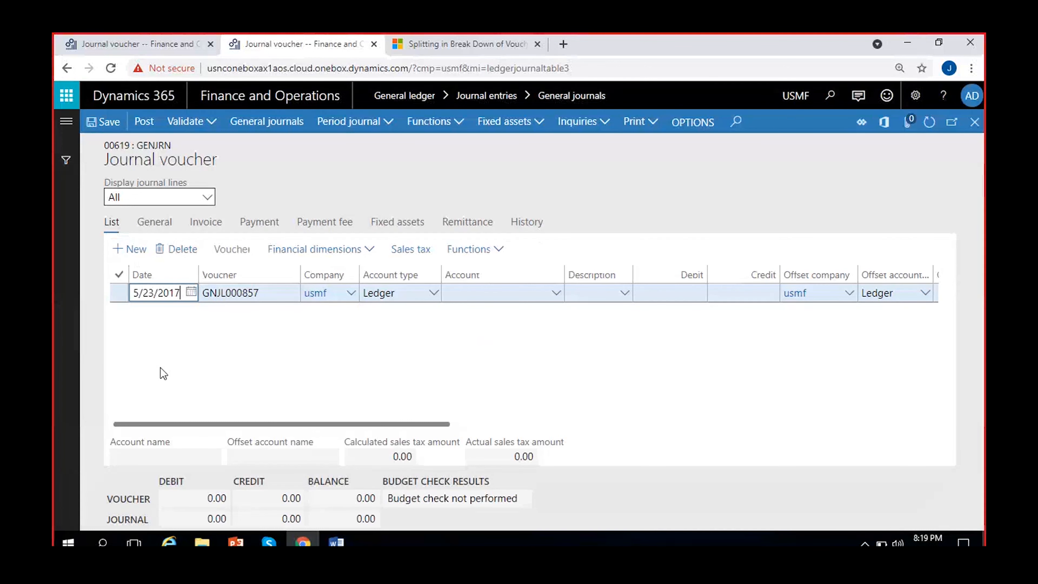
click(433, 293)
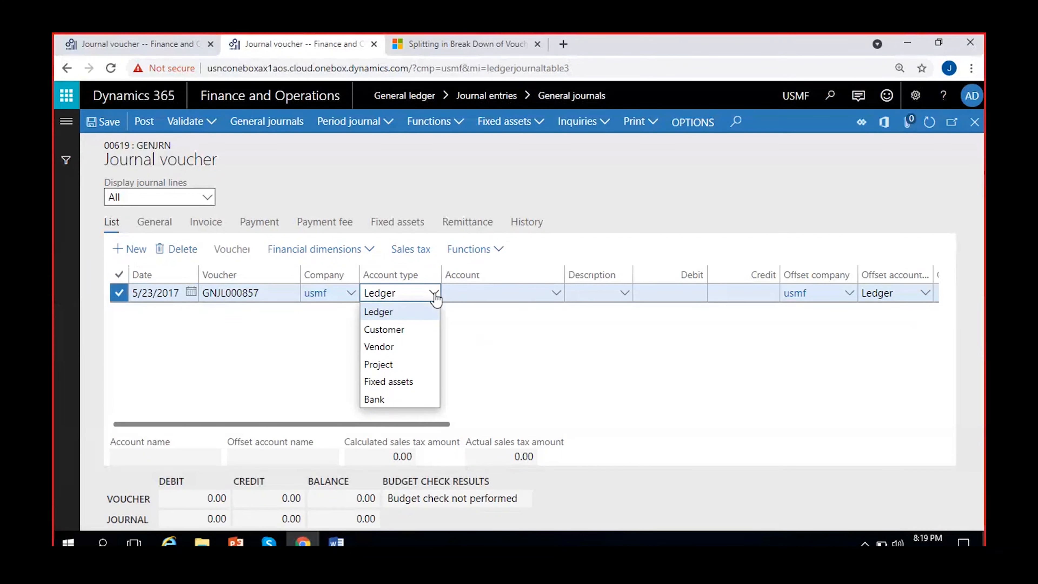
click(401, 353)
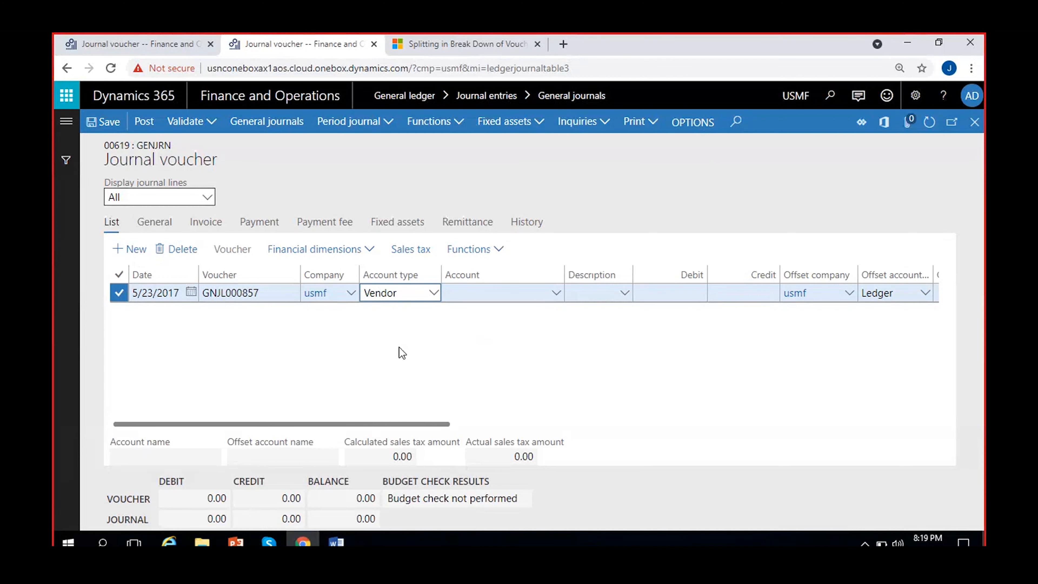
Choose the vendor Acme Office Supplies as the account of the new voucher line.
click(557, 294)
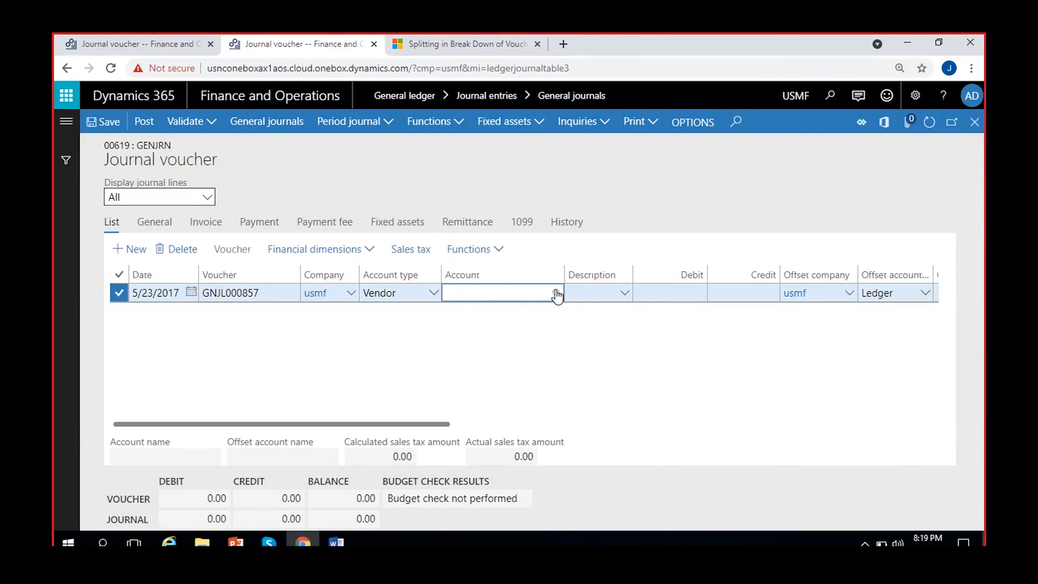
click(557, 294)
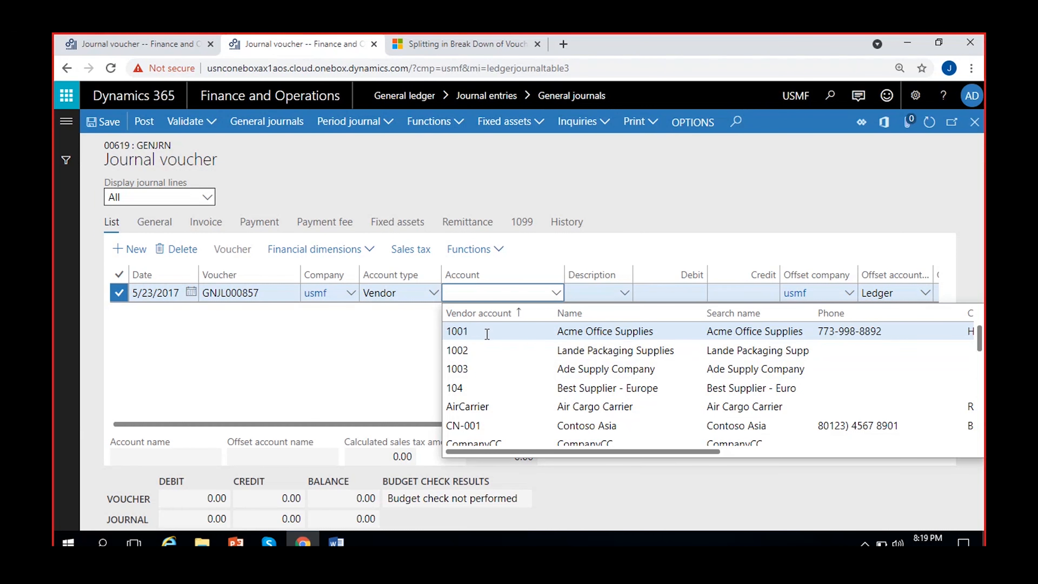
scroll(514, 392, down, 5)
scroll(514, 392, up, 5)
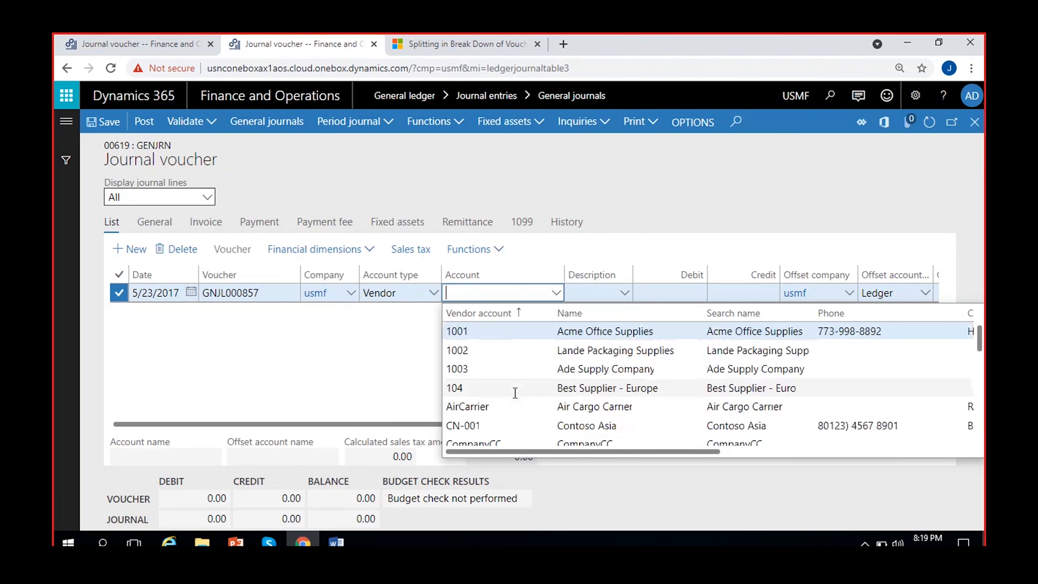
click(576, 332)
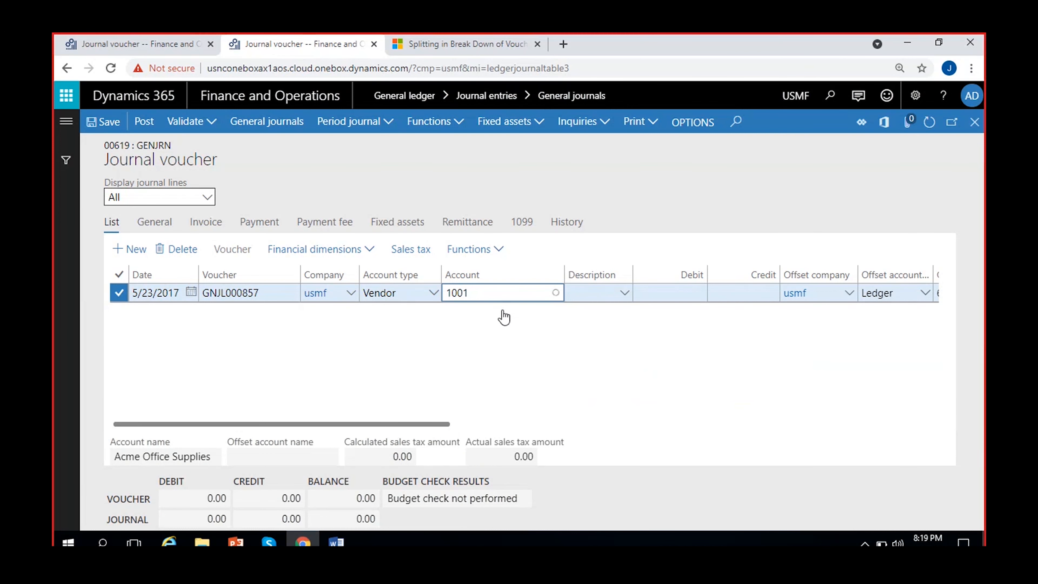
Compare the financial dimension options available for the vendor line in journal 00619 with those for the ledger line in journal MRF-000008.
click(507, 300)
click(418, 335)
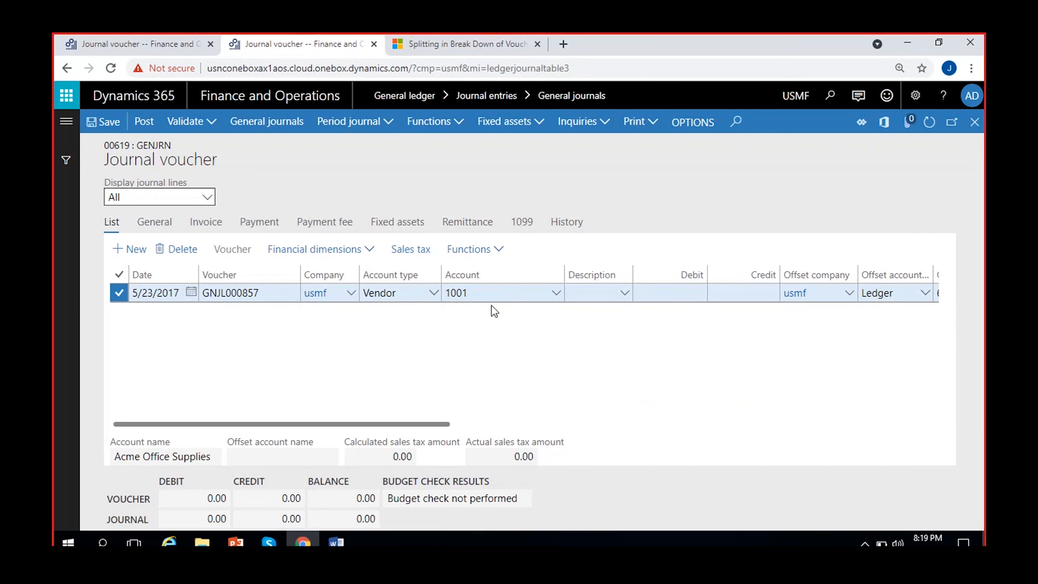
click(372, 248)
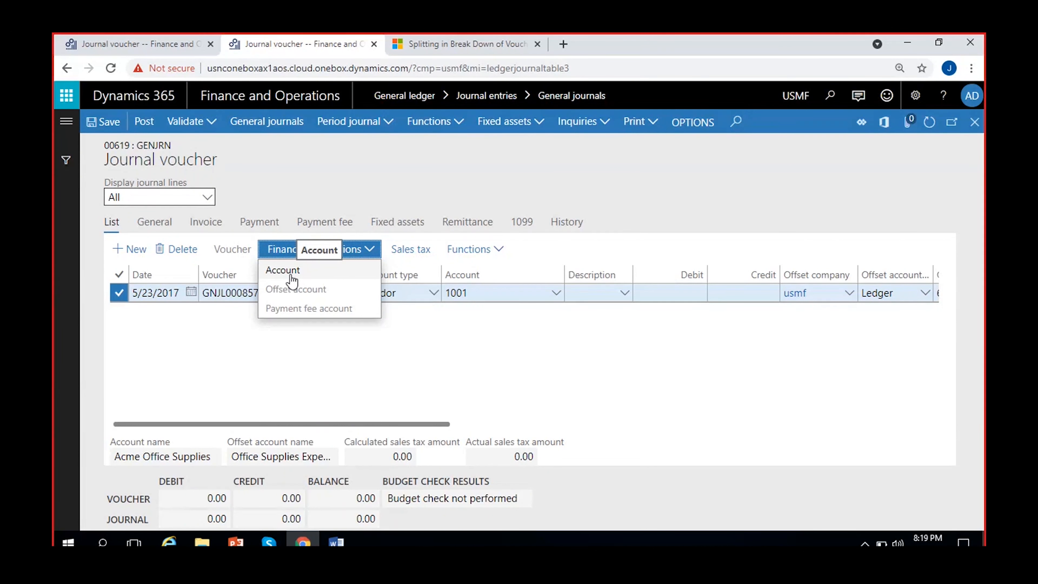
click(179, 41)
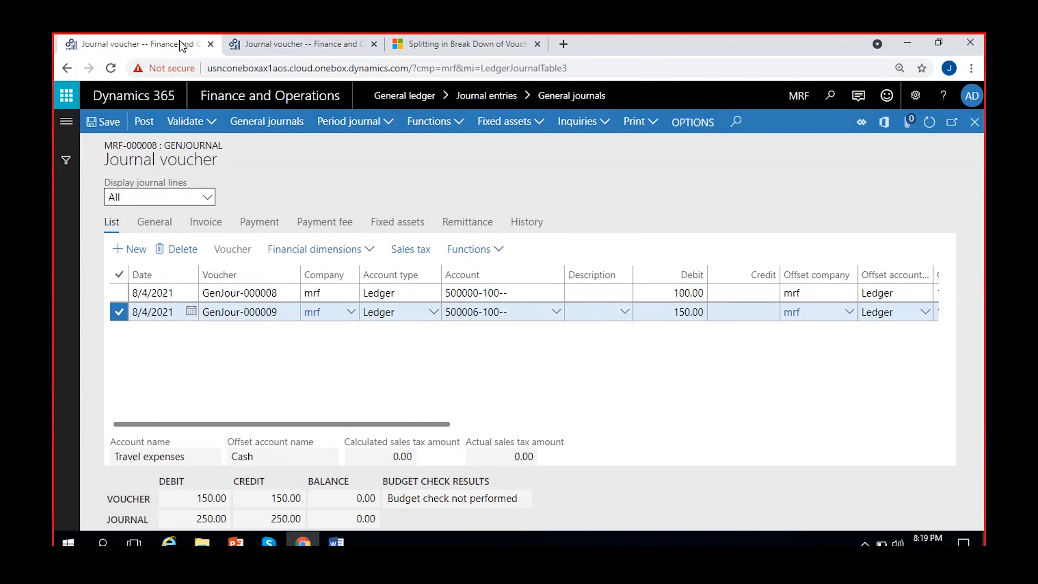
click(366, 249)
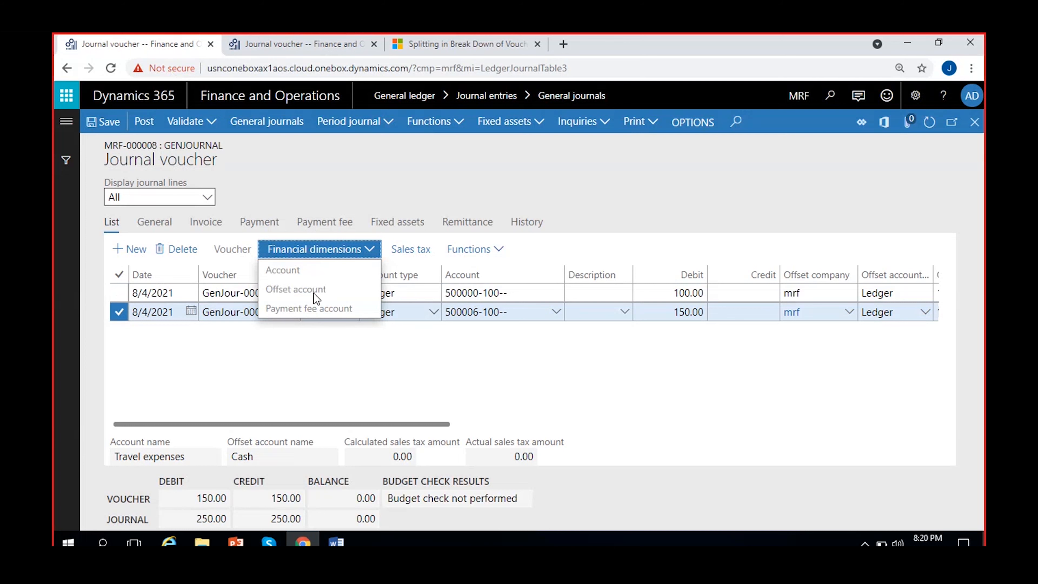
click(256, 44)
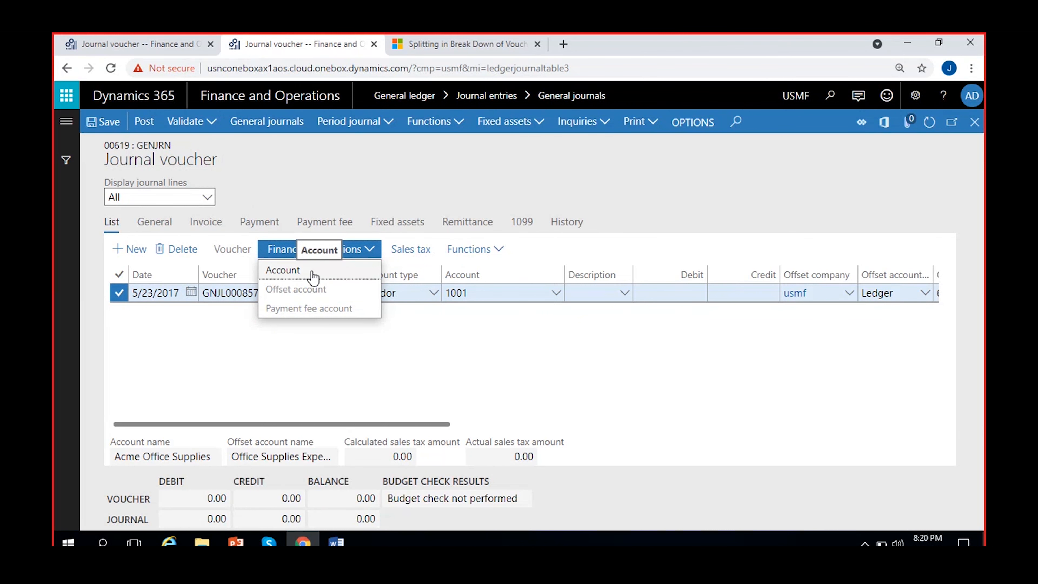
Set the Department financial dimension of the vendor line's account in journal 00619 to 022 Sales & Marketing.
click(346, 406)
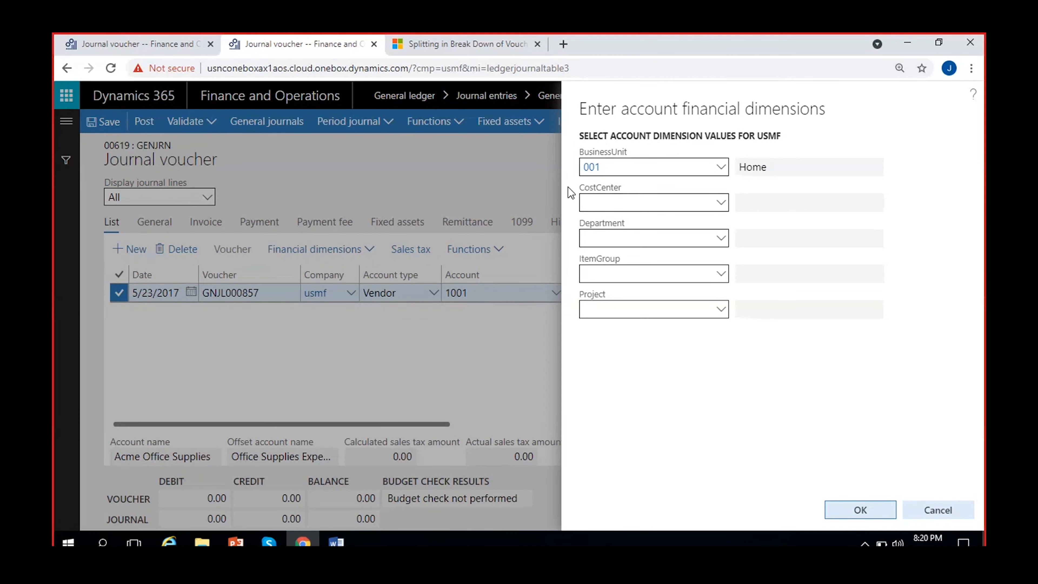
click(621, 167)
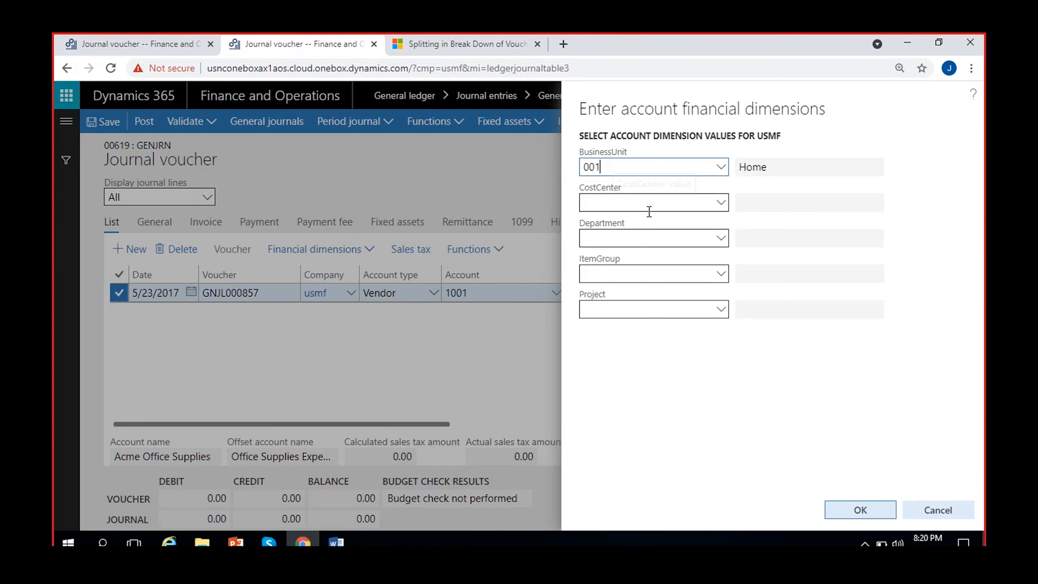
click(632, 237)
click(719, 239)
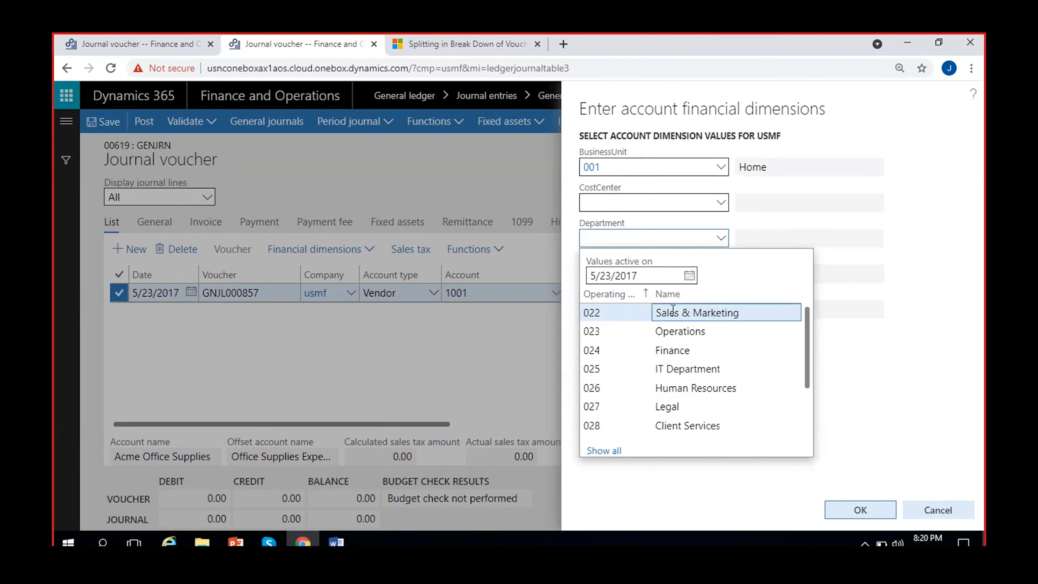
click(670, 313)
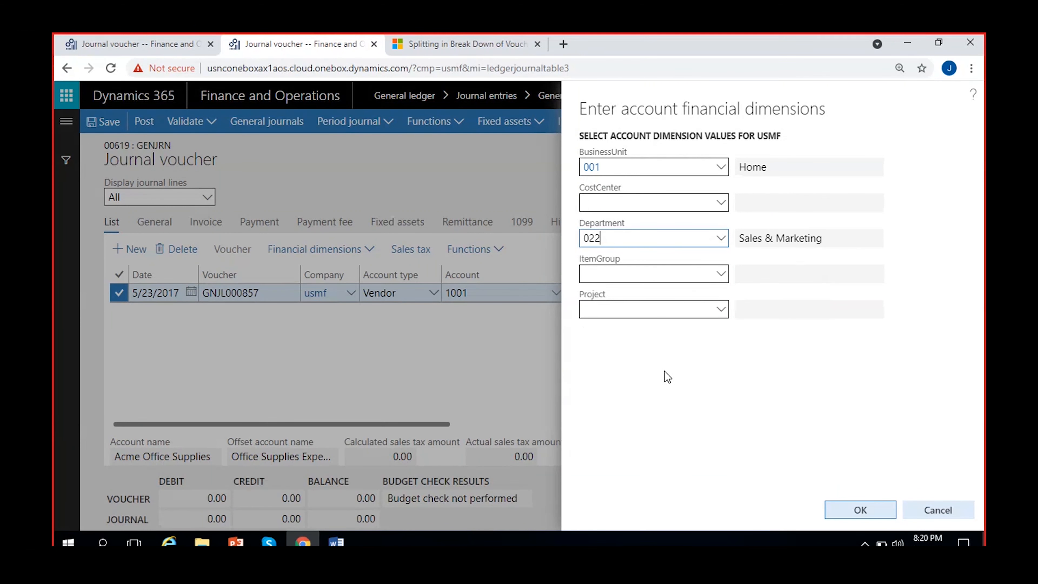
click(860, 511)
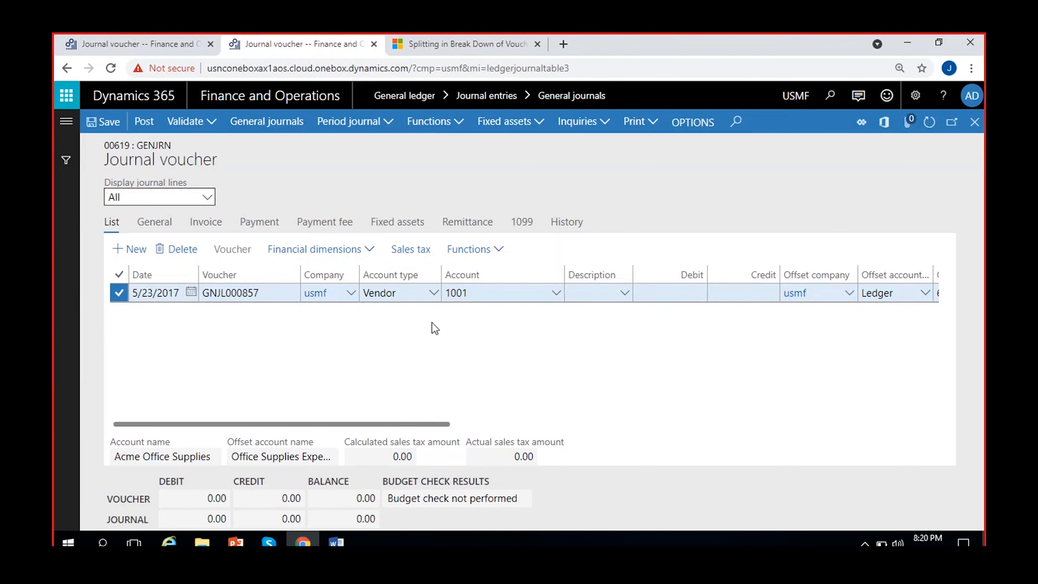
Inspect the vendor line's offset account type and offset account, and check which financial dimension options it offers.
scroll(437, 353, right, 5)
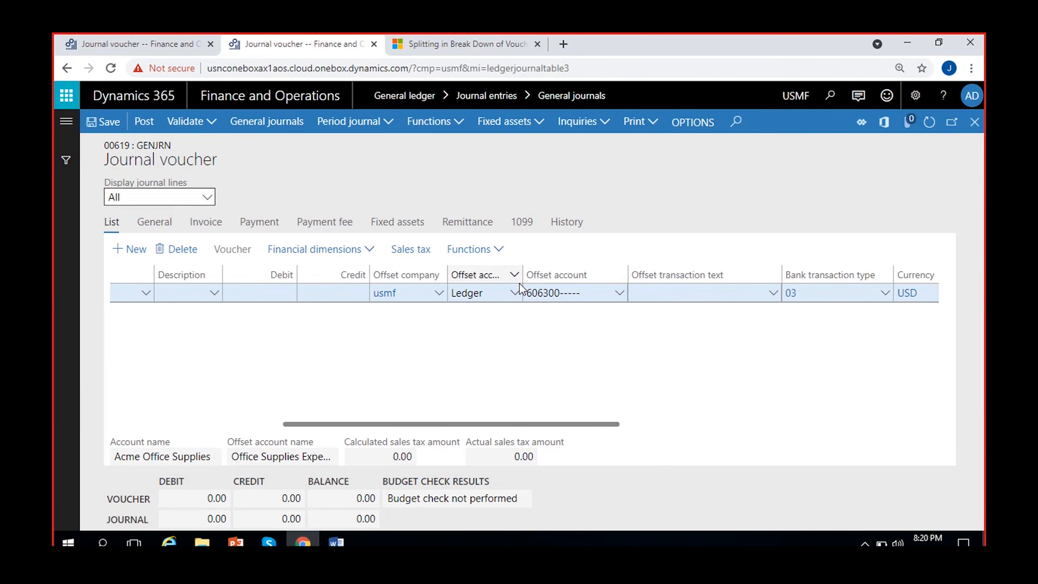
click(515, 292)
click(559, 358)
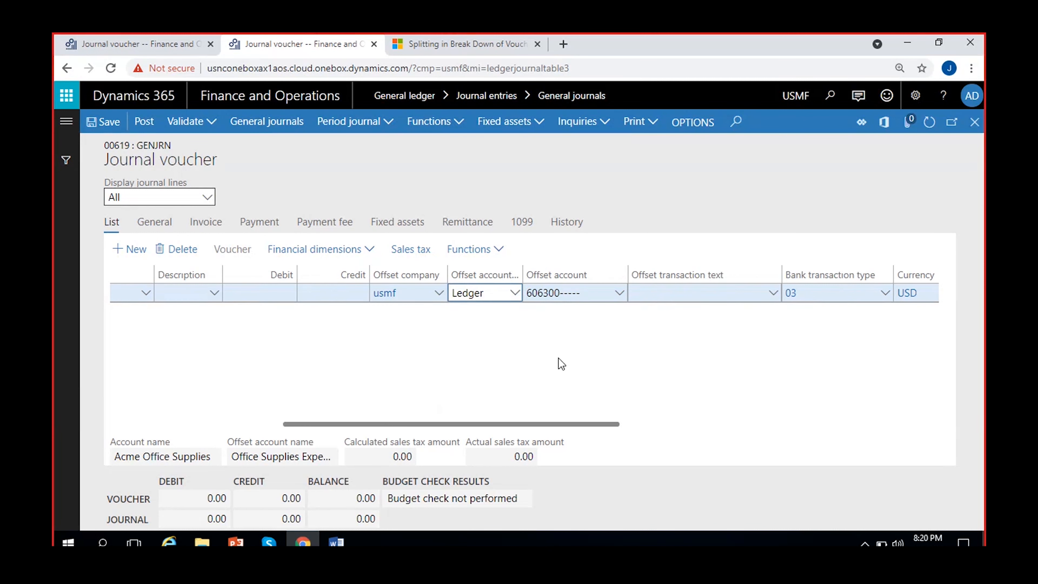
scroll(559, 358, left, 3)
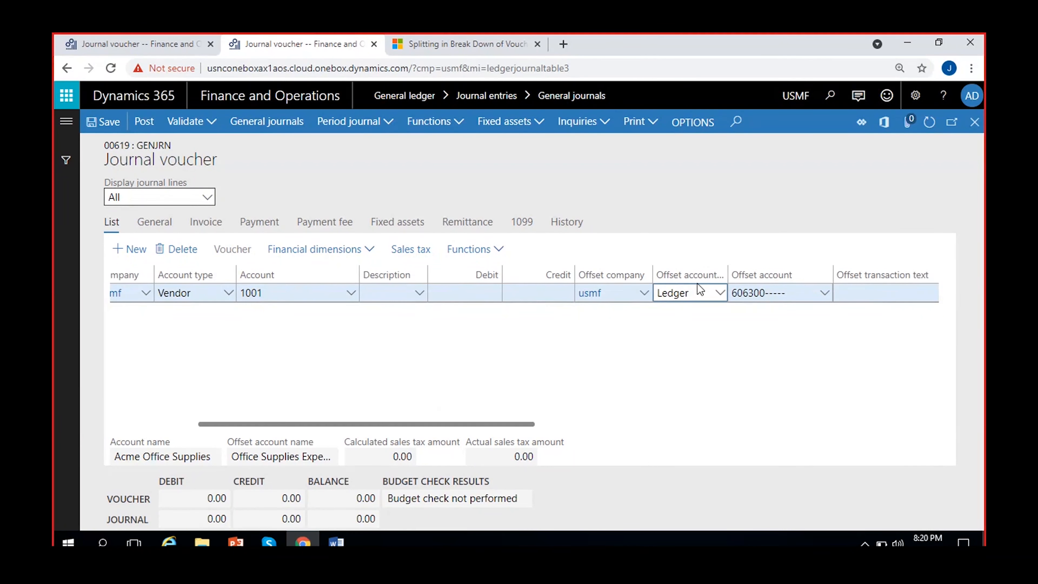
click(372, 247)
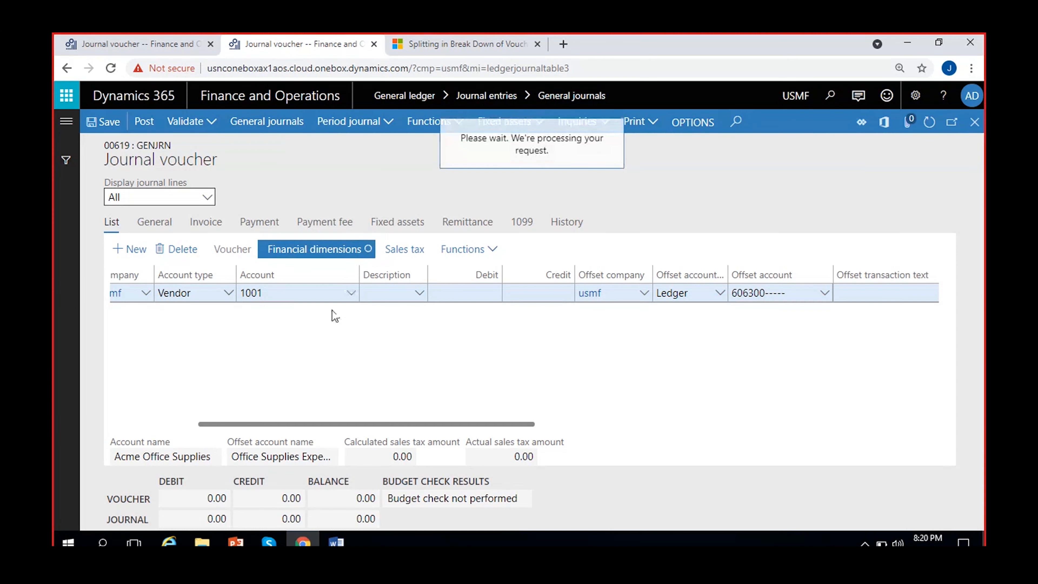
click(359, 389)
Change the voucher line's account type to Ledger and choose main account 120001 Accumulated depreciation.
click(228, 293)
click(223, 318)
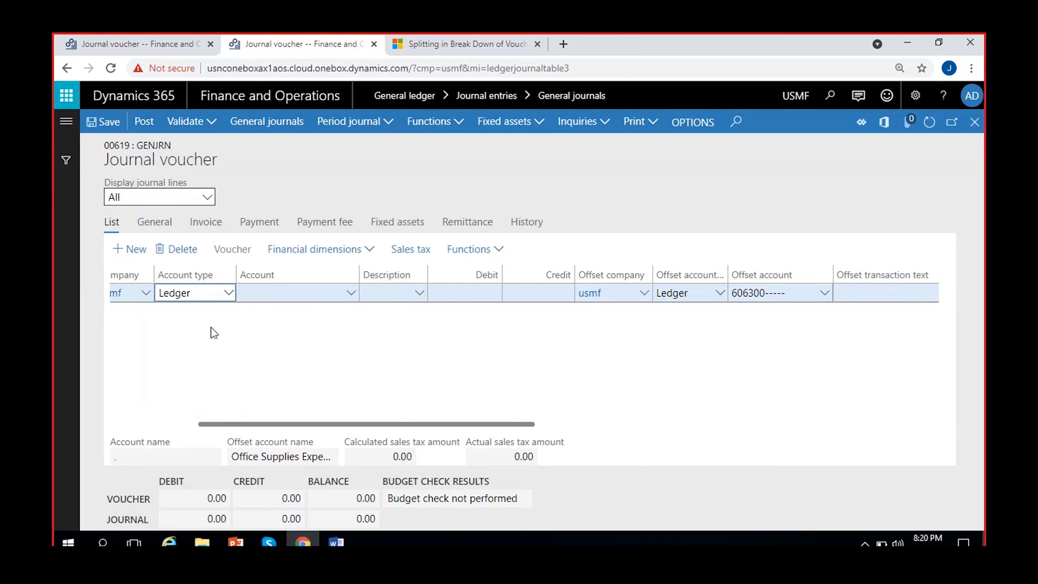
click(352, 293)
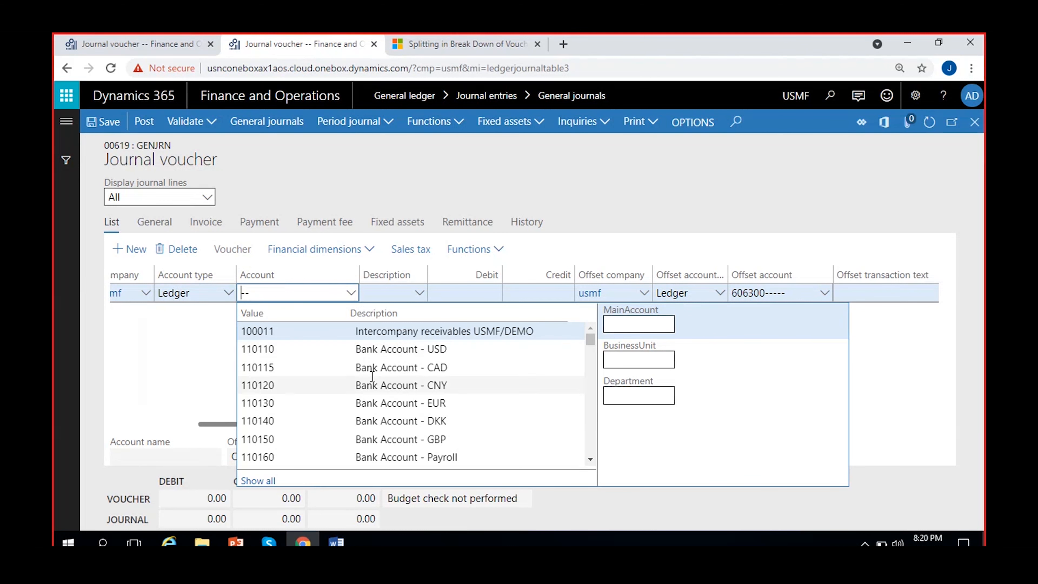
scroll(390, 381, down, 5)
click(393, 382)
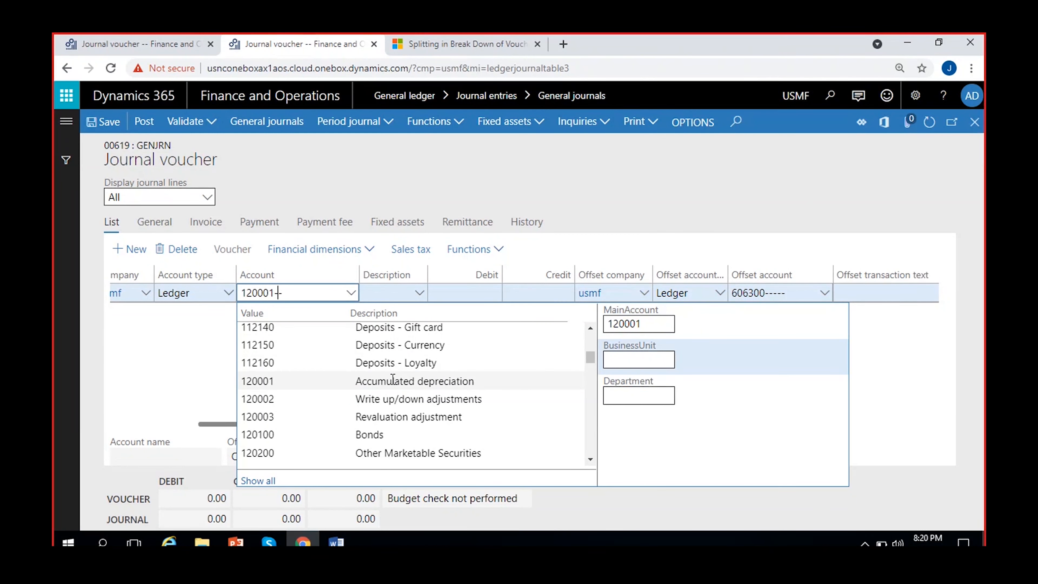
click(163, 364)
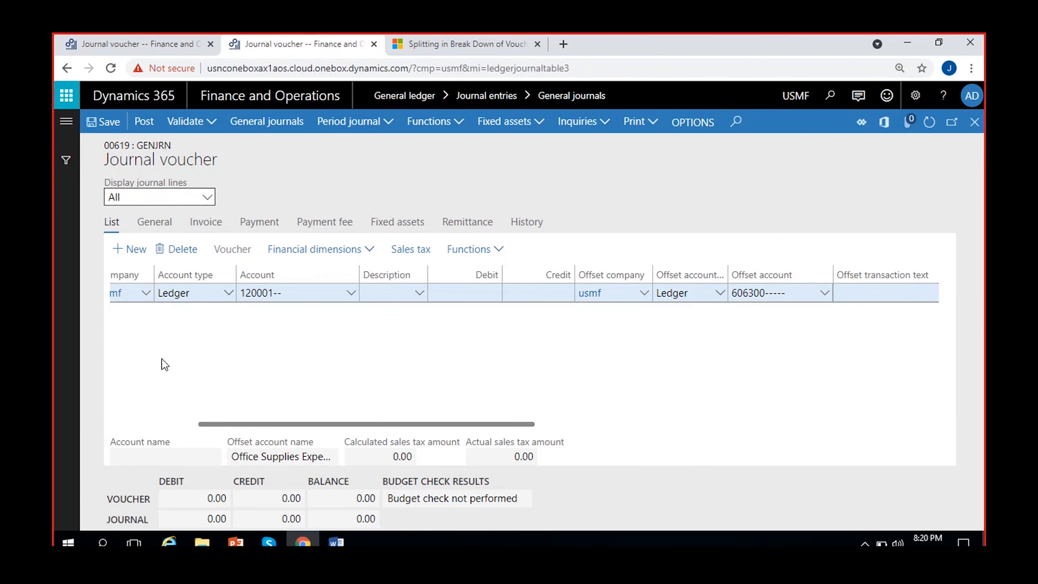
Set the line's offset account type to Vendor and choose 1001 Acme Office Supplies as the offset account.
click(720, 293)
click(673, 343)
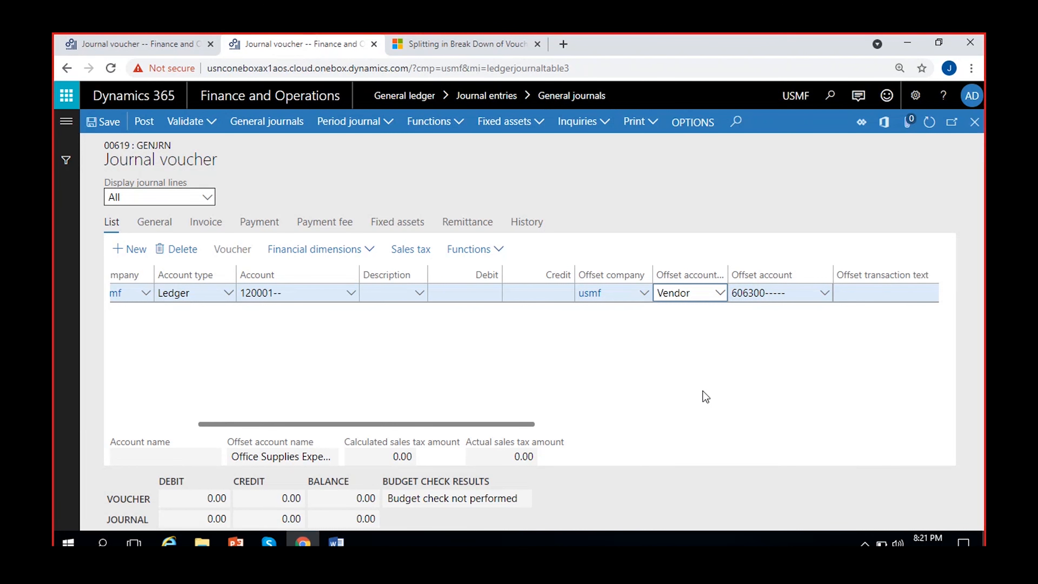
click(824, 294)
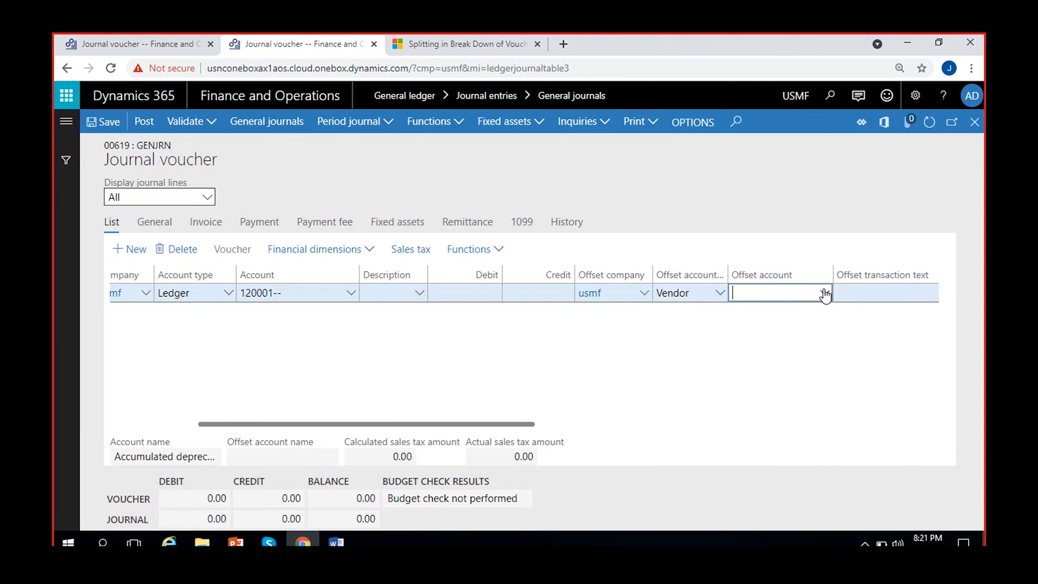
click(825, 294)
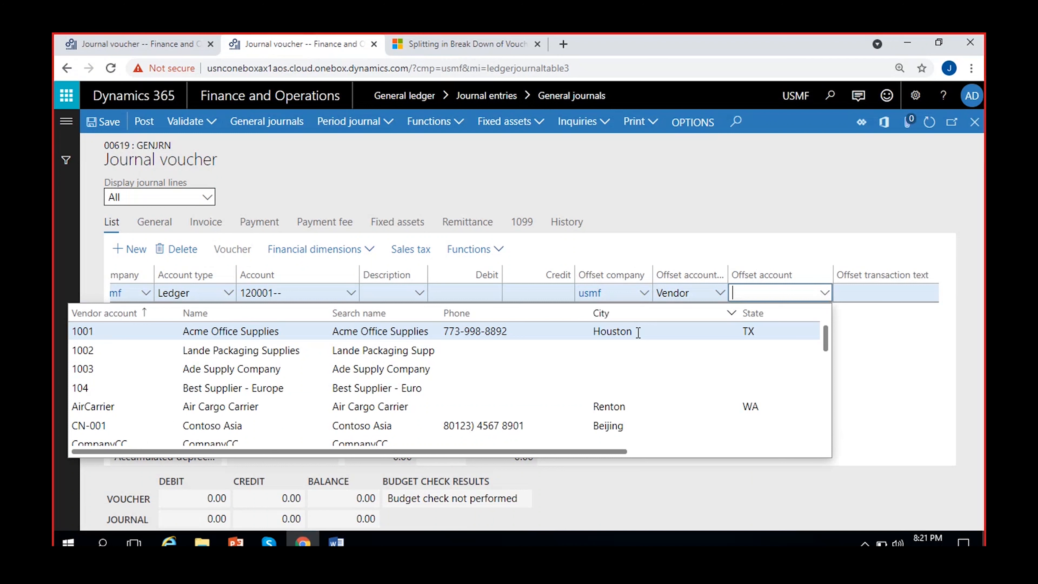
click(577, 333)
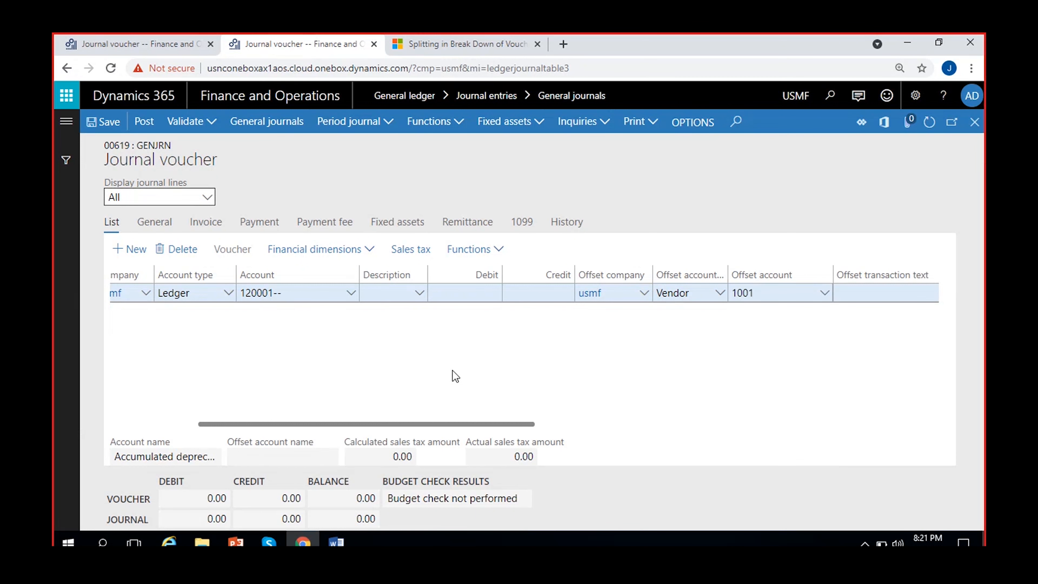
Check the financial dimension options for the vendor offset account and the dimension segments of the line's ledger account.
click(374, 250)
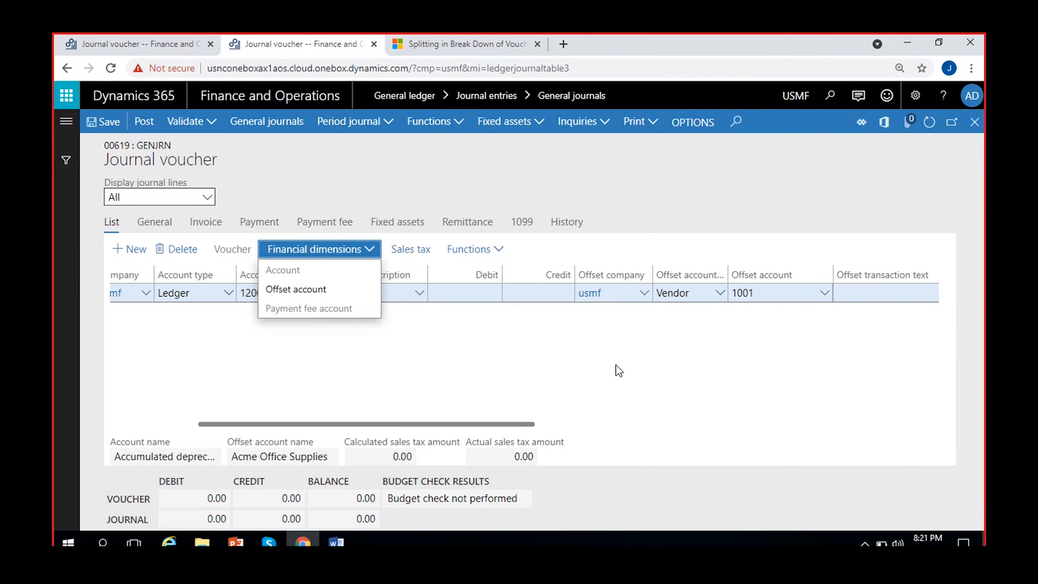
click(540, 371)
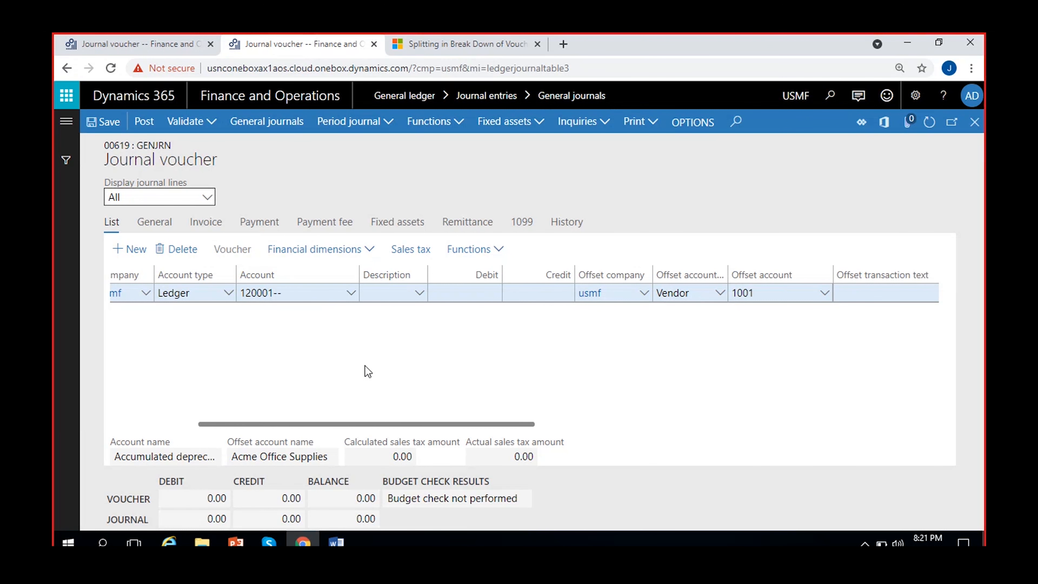
click(347, 295)
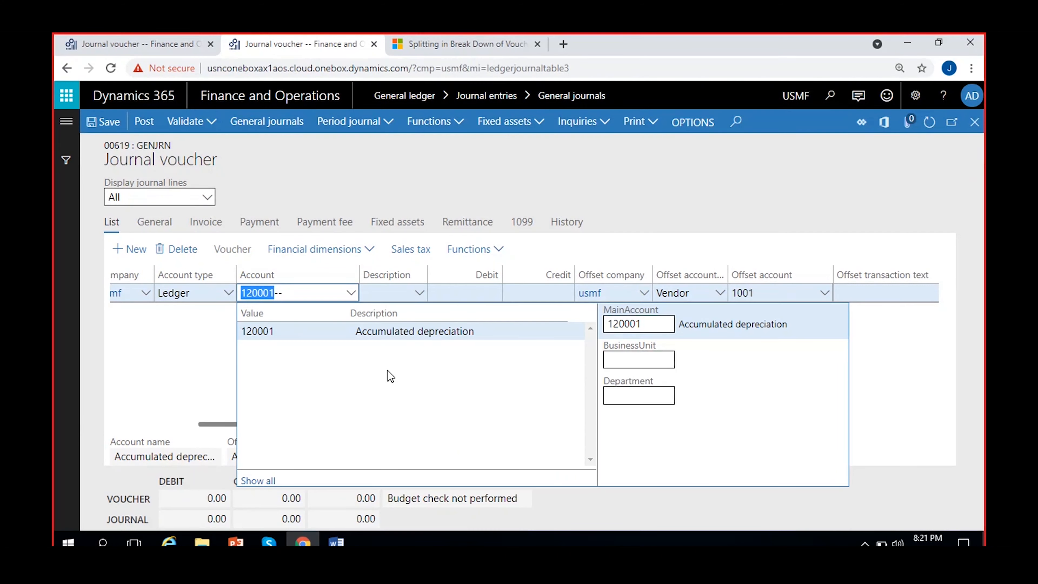
click(169, 350)
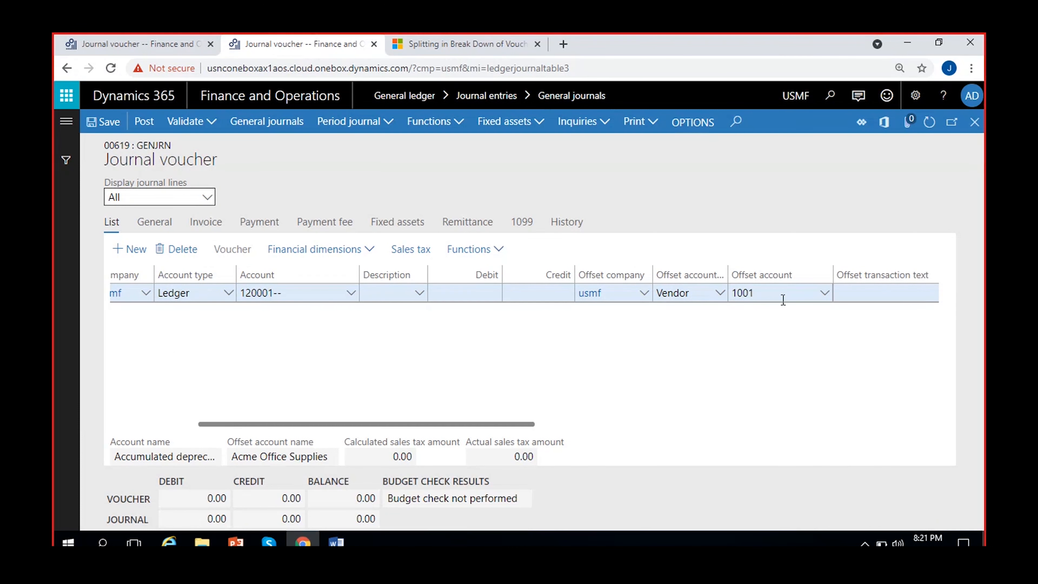
click(798, 296)
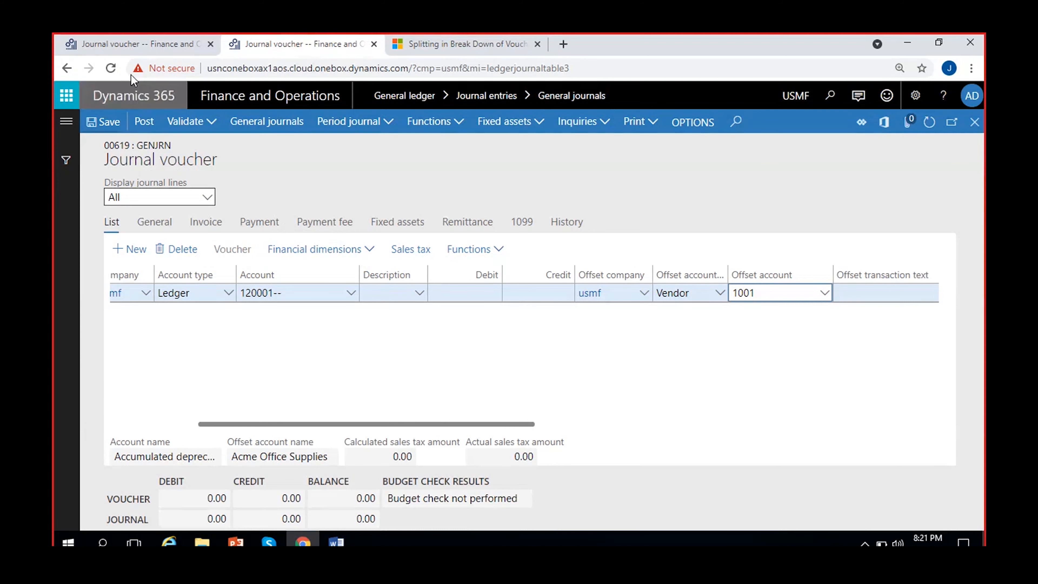
Return to journal MRF-000008 and review the sales tax transactions of voucher GenJour-000009.
click(162, 37)
click(523, 368)
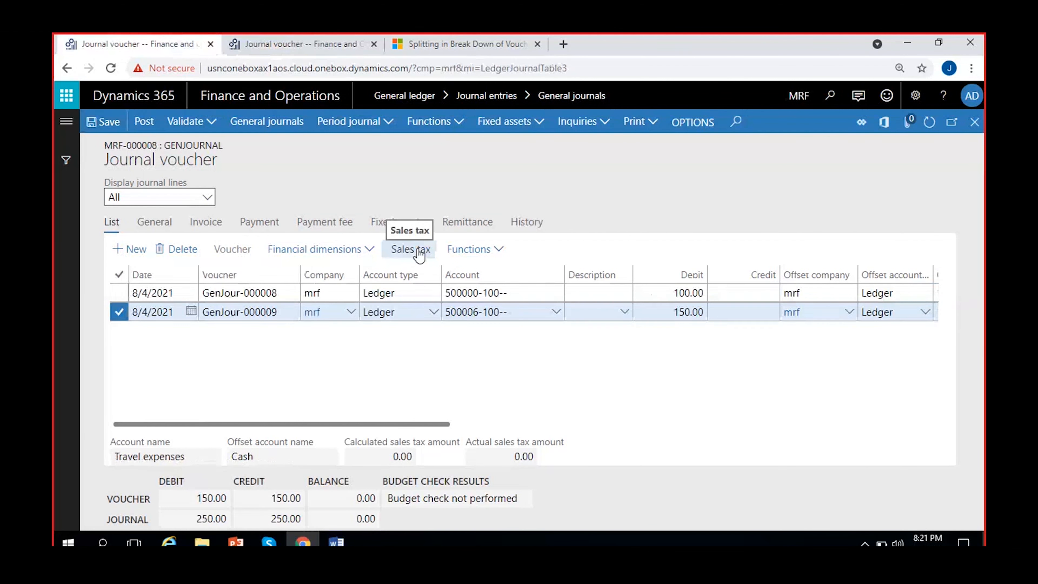
click(601, 313)
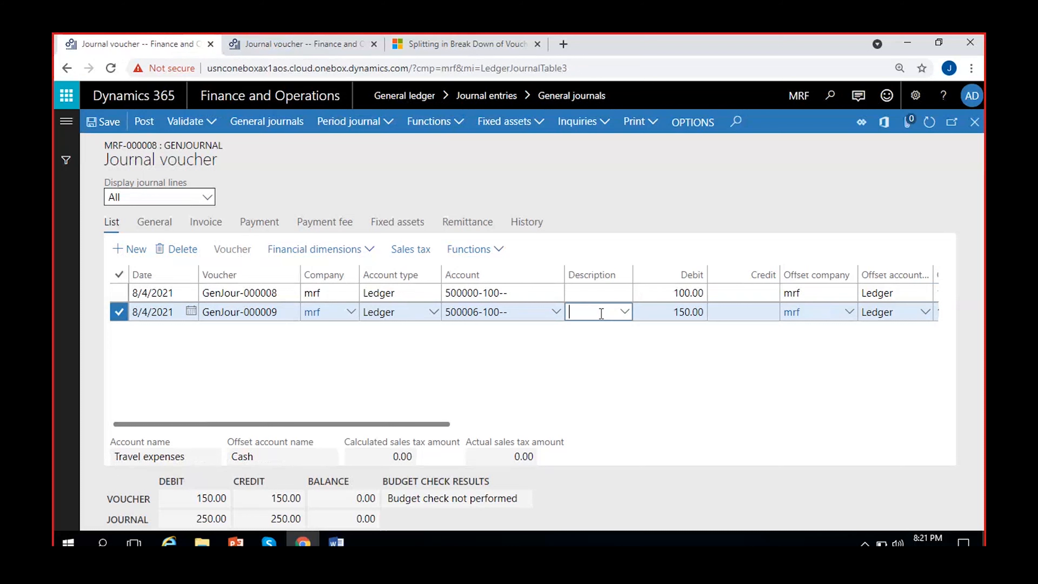
click(671, 345)
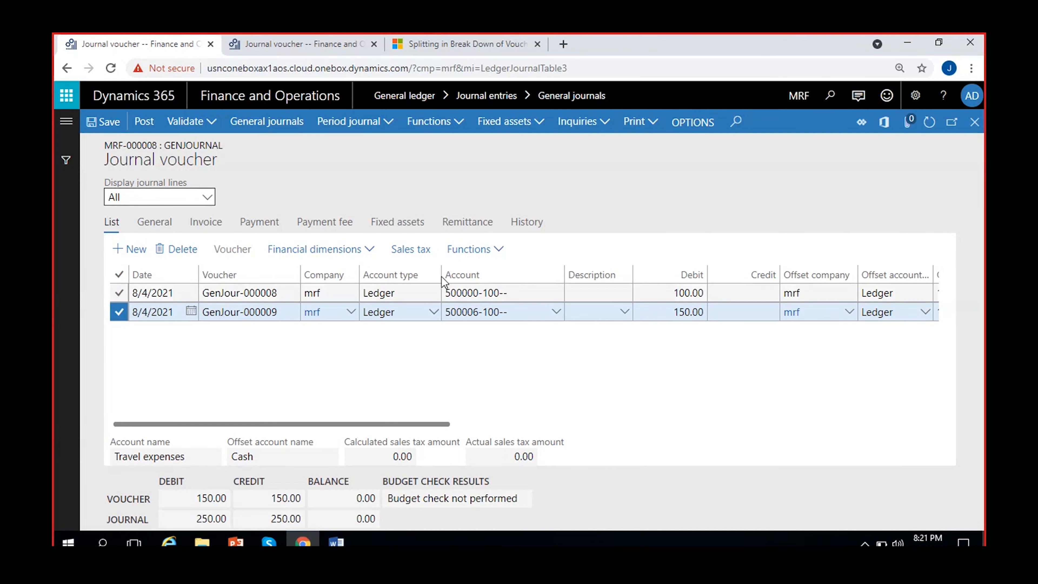
click(423, 254)
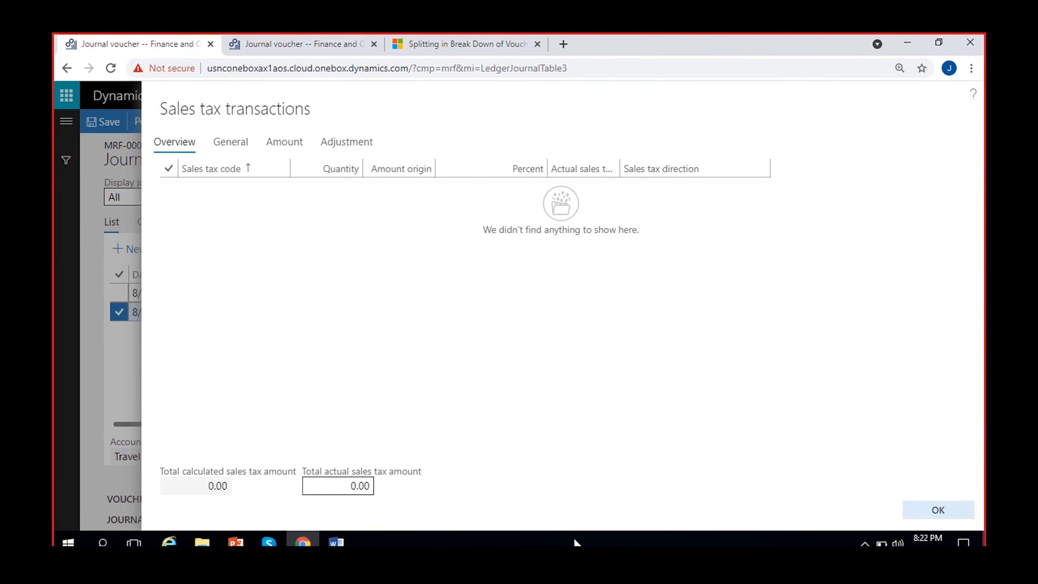
click(934, 511)
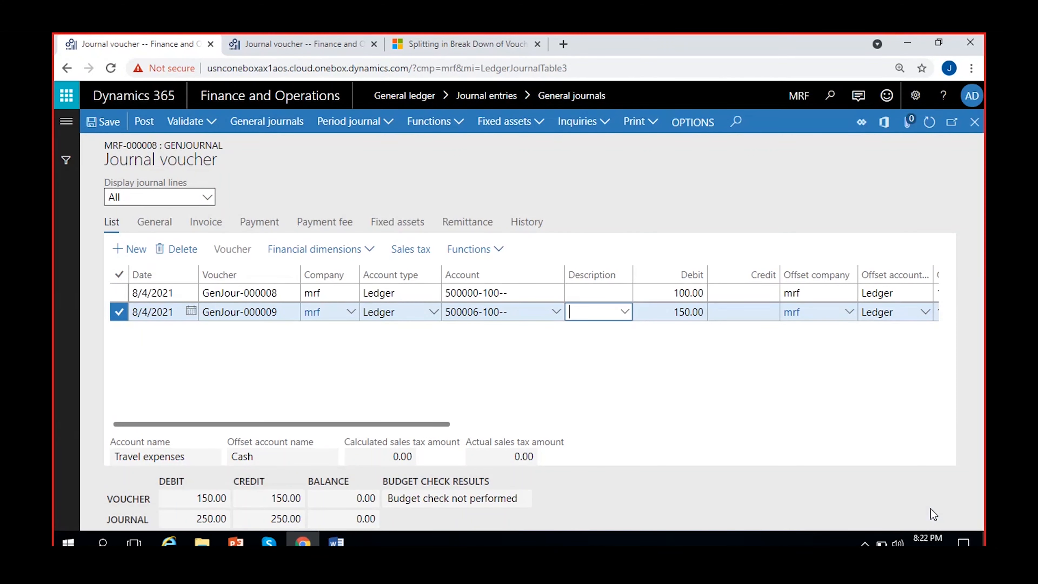
Review the functions available for the selected voucher line GenJour-000009.
click(499, 251)
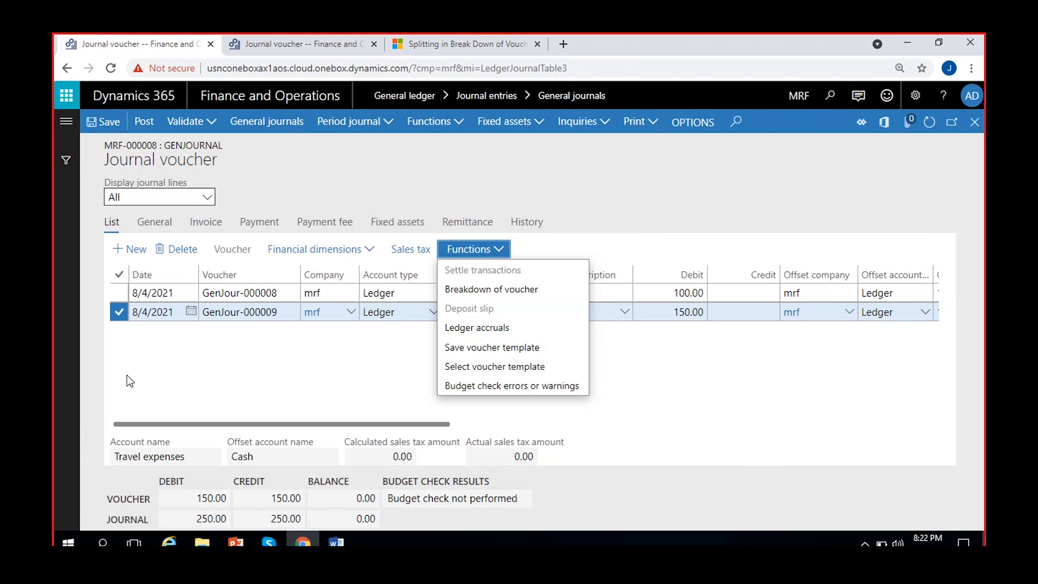
click(235, 340)
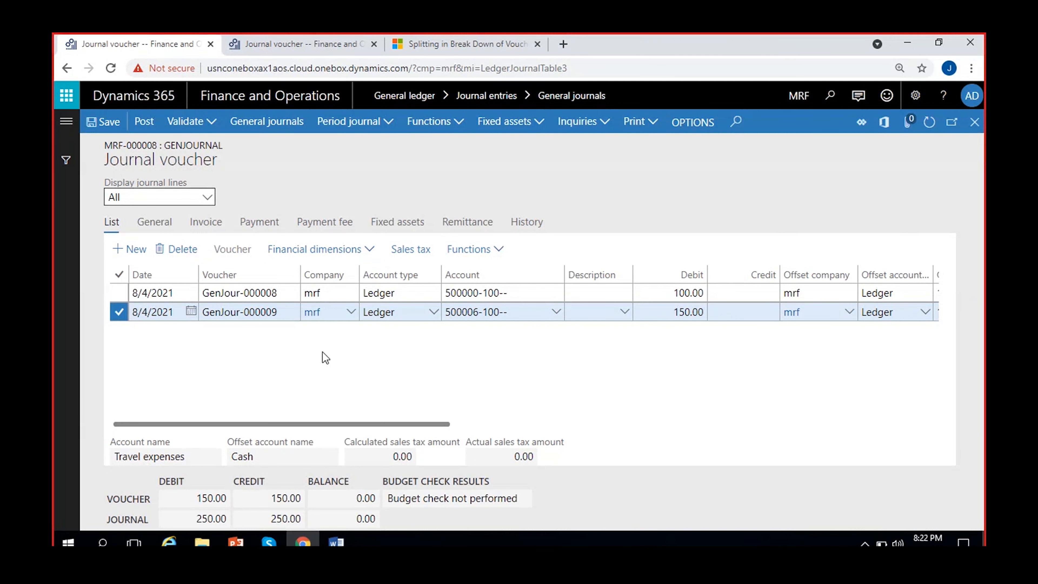
click(498, 252)
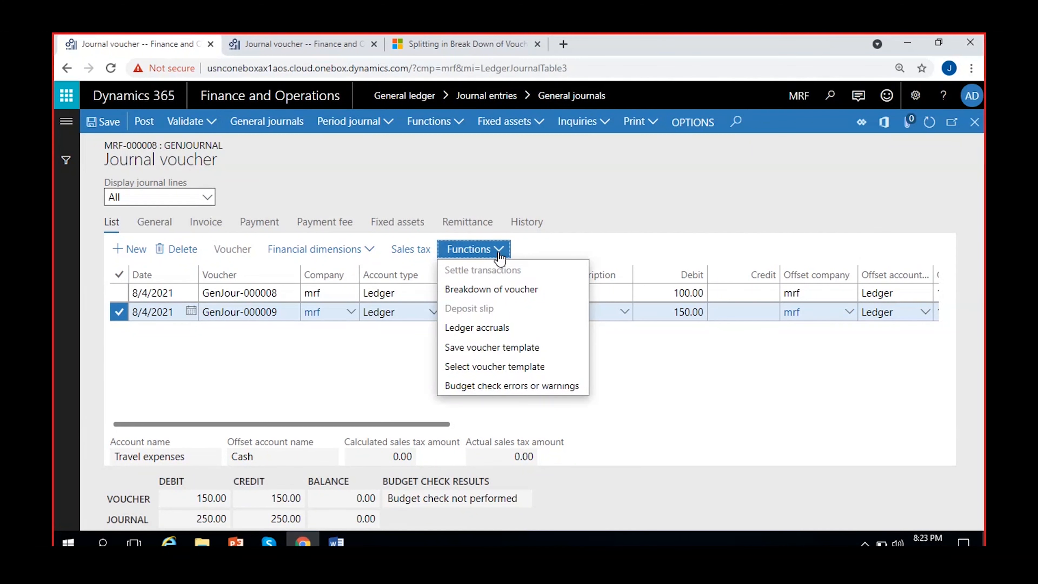
Check the template types offered for saving voucher GenJour-000009 as a voucher template.
click(481, 348)
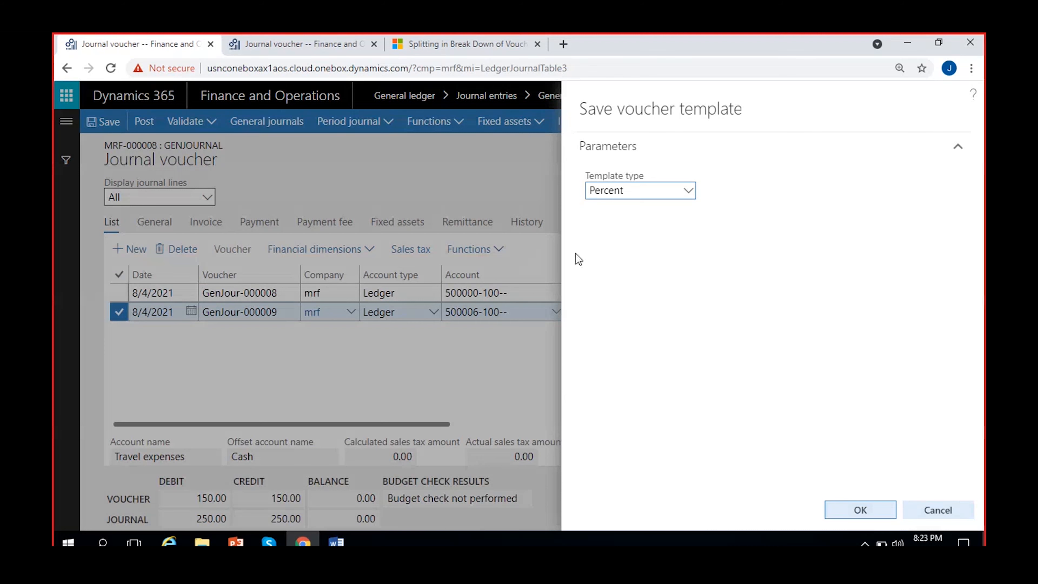
click(689, 191)
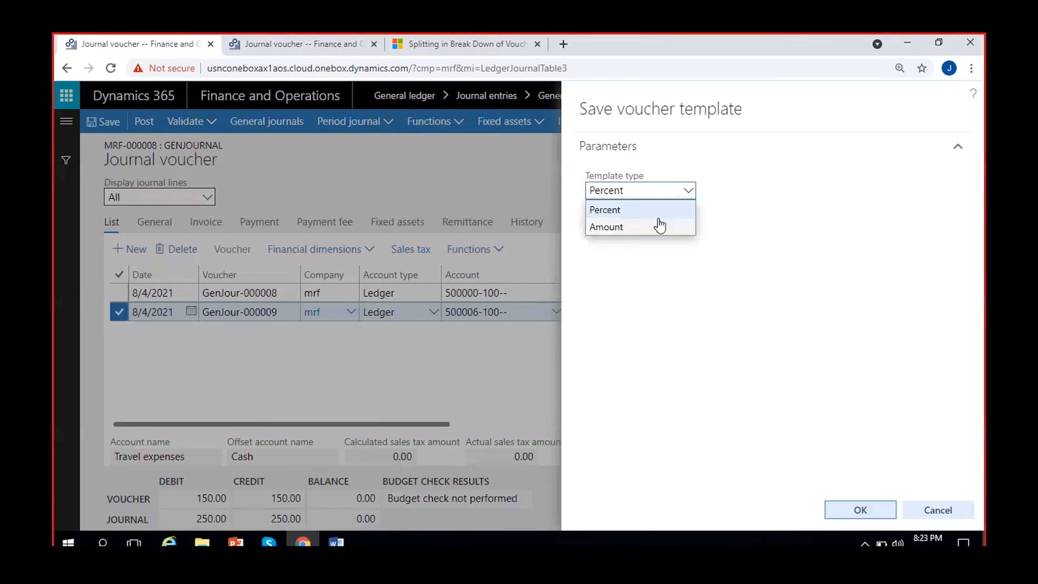
click(652, 228)
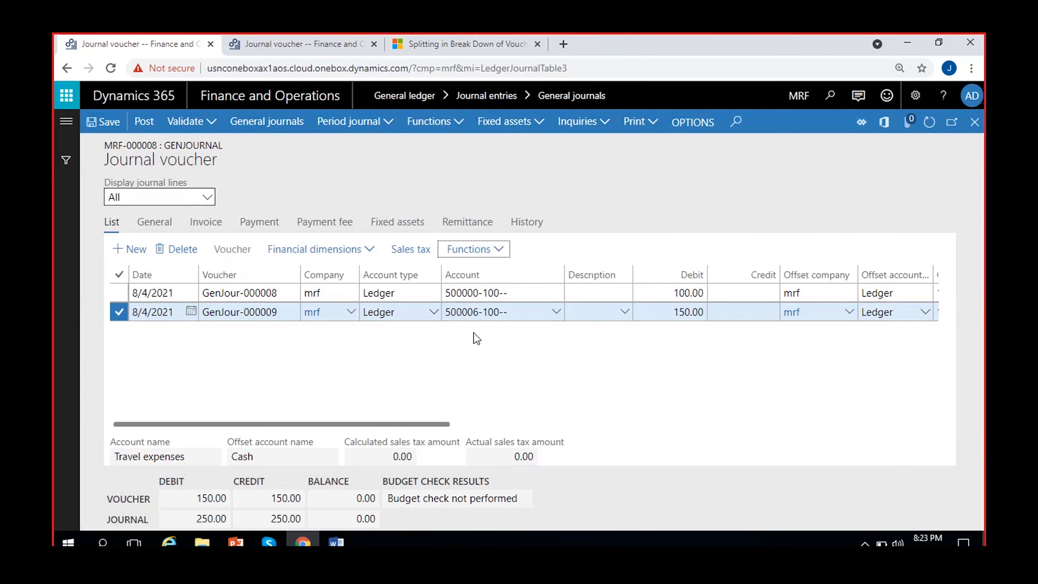
Delete the 150.00 travel expenses line, GenJour-000009, from journal MRF-000008.
click(471, 348)
click(175, 253)
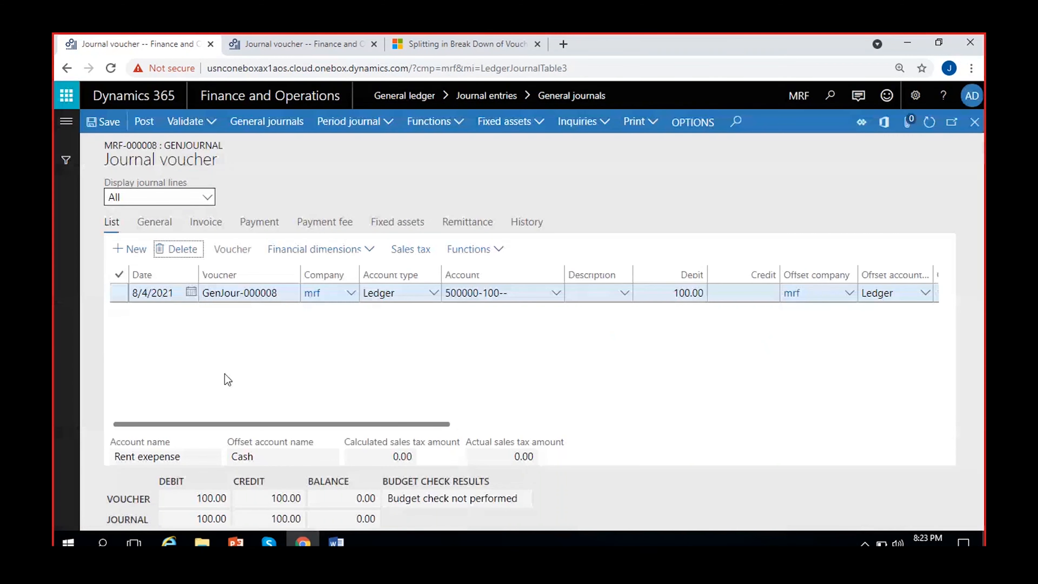
Save voucher GenJour-000008 as a voucher template with the template type Percent.
click(491, 250)
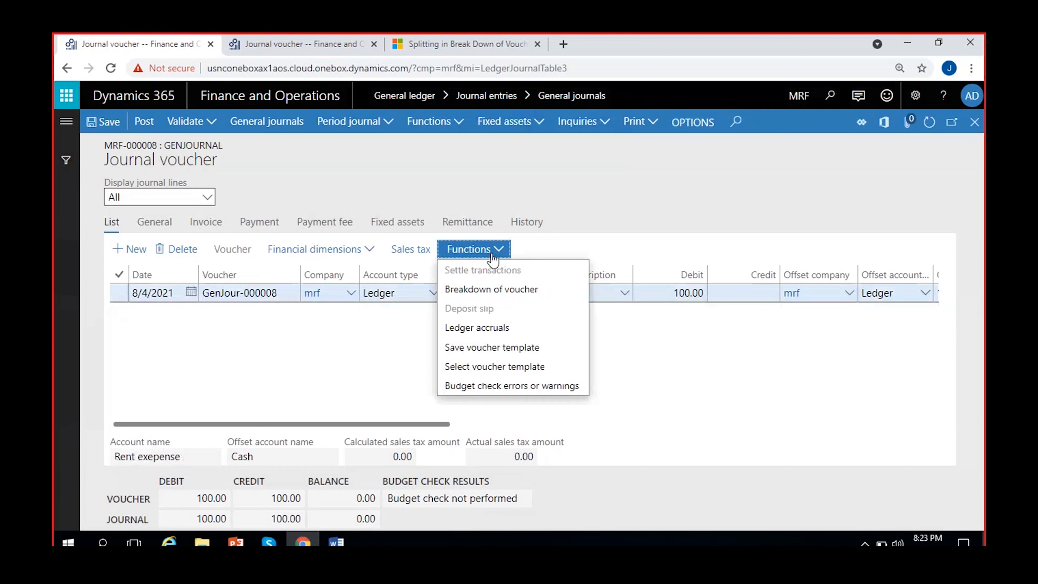
click(481, 371)
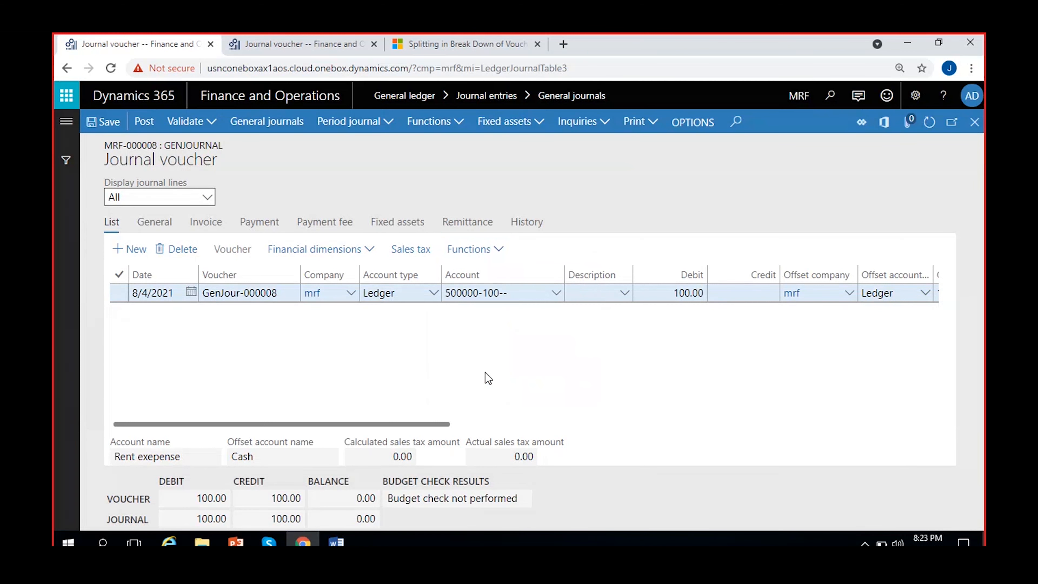
click(118, 293)
click(470, 249)
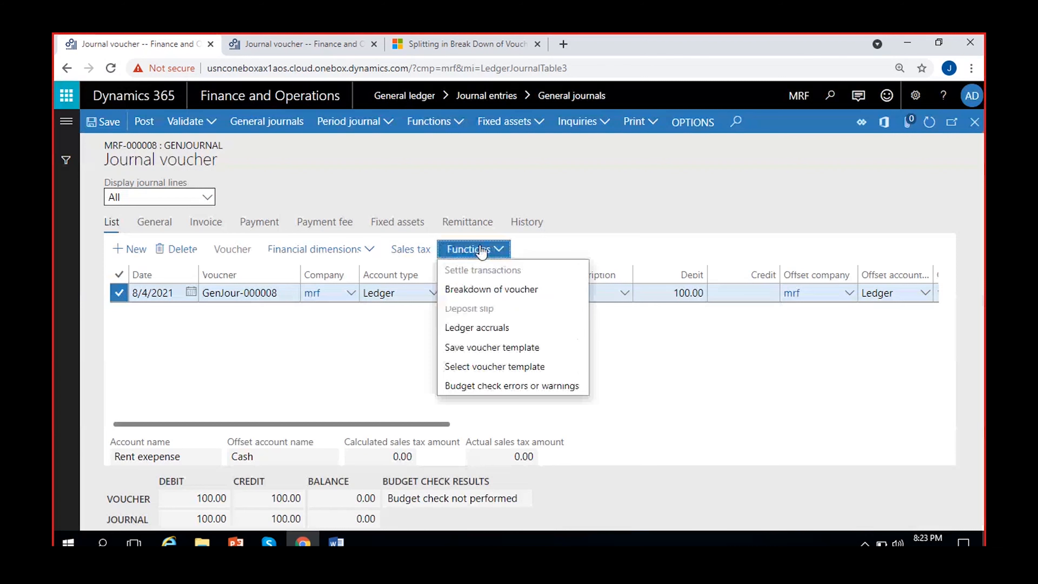
click(473, 346)
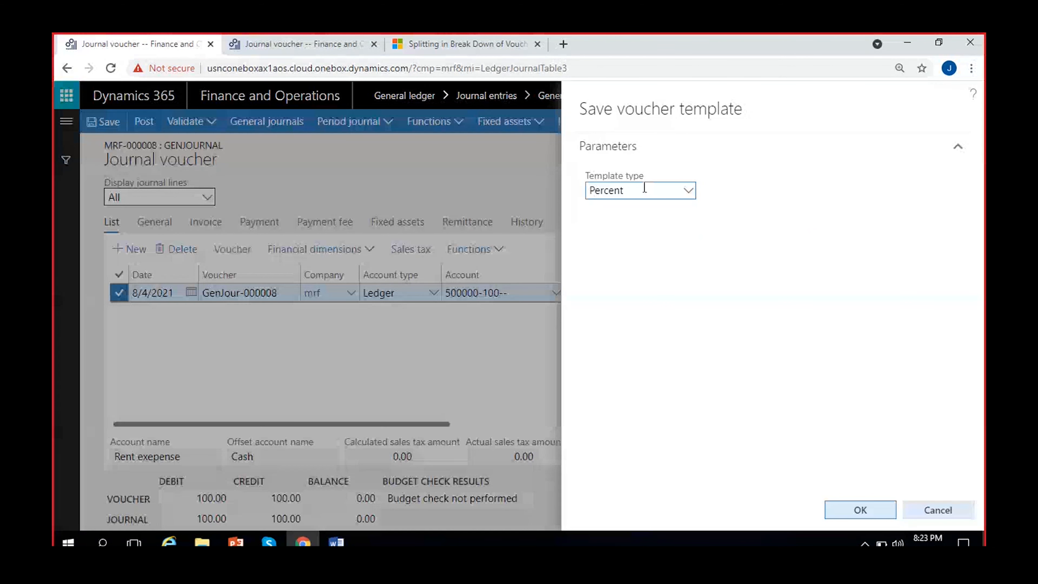
click(857, 510)
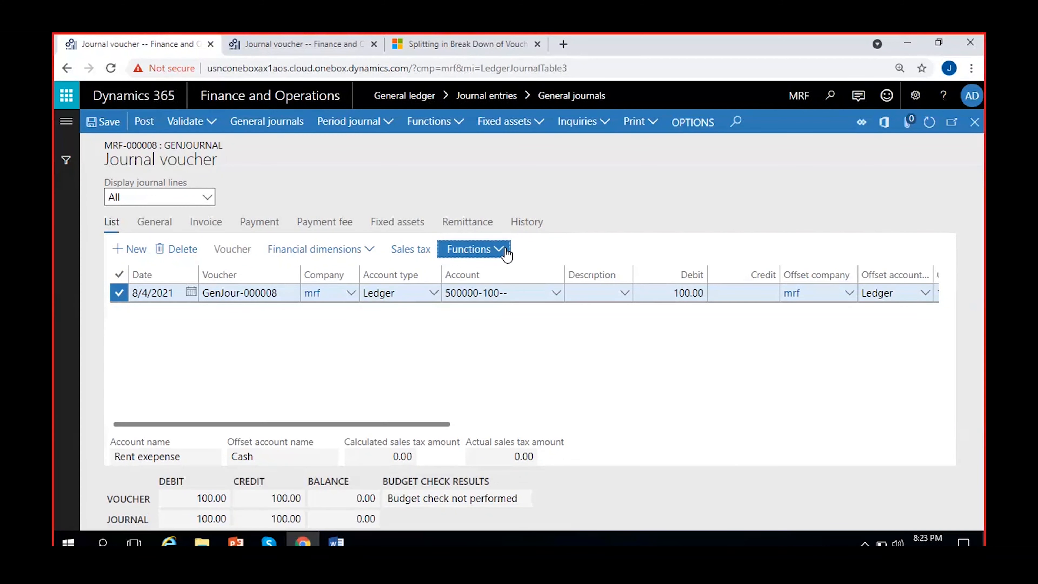
Create a voucher line from the saved Percent template of journal MRF-000008, with a voucher amount of 200.00.
click(499, 250)
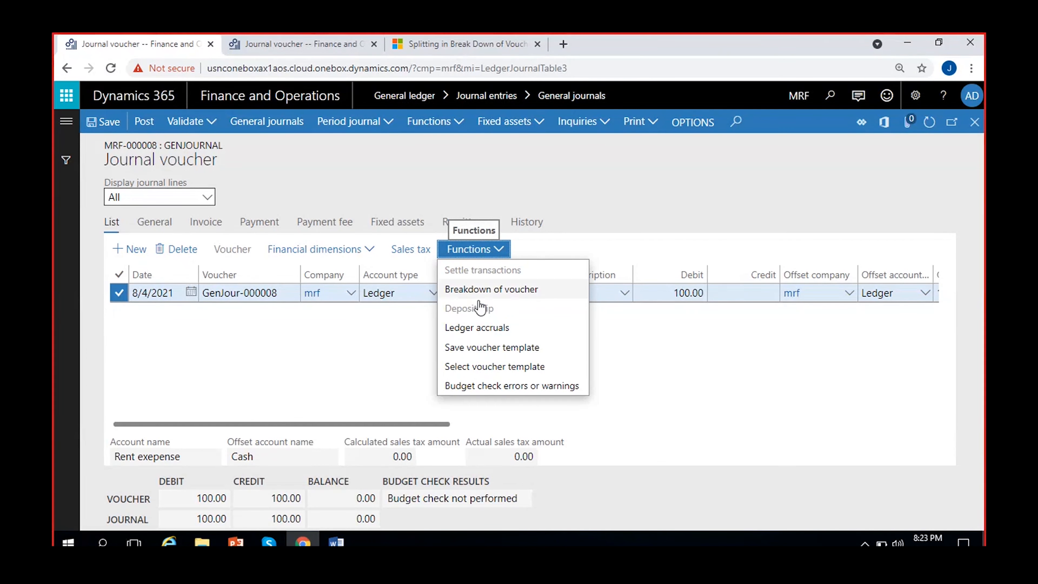
click(471, 371)
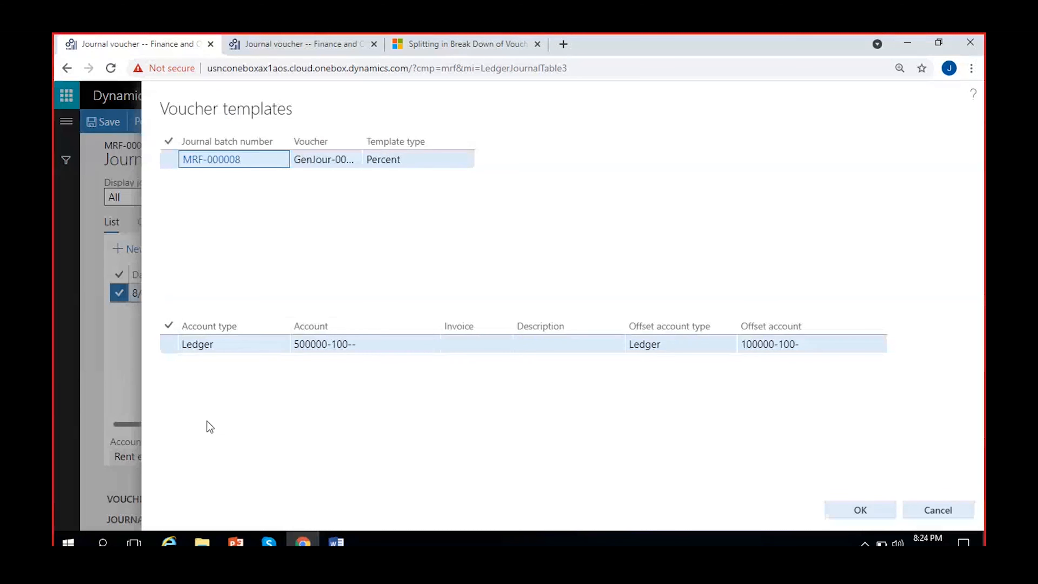
click(169, 345)
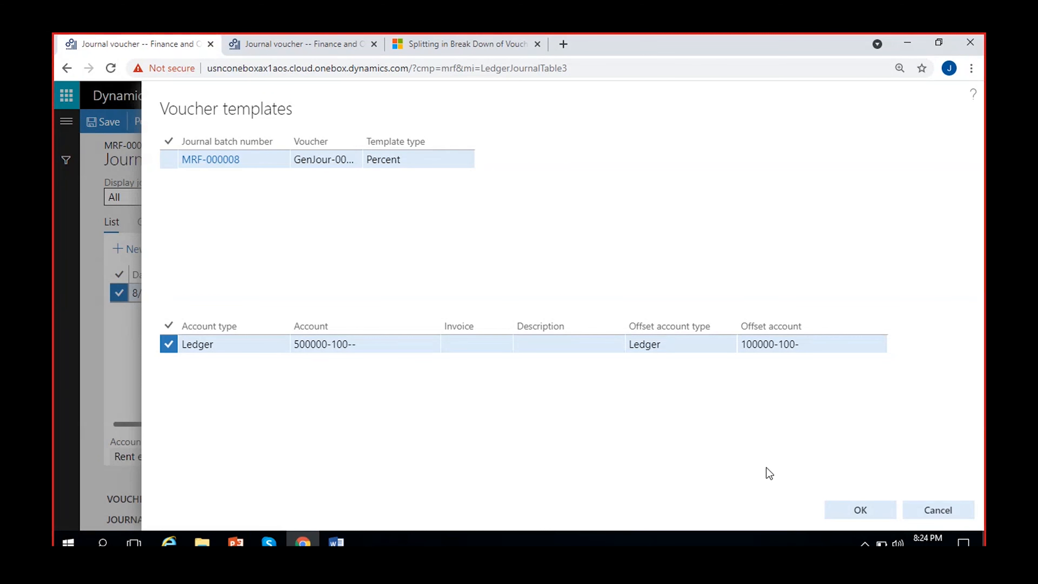
click(846, 510)
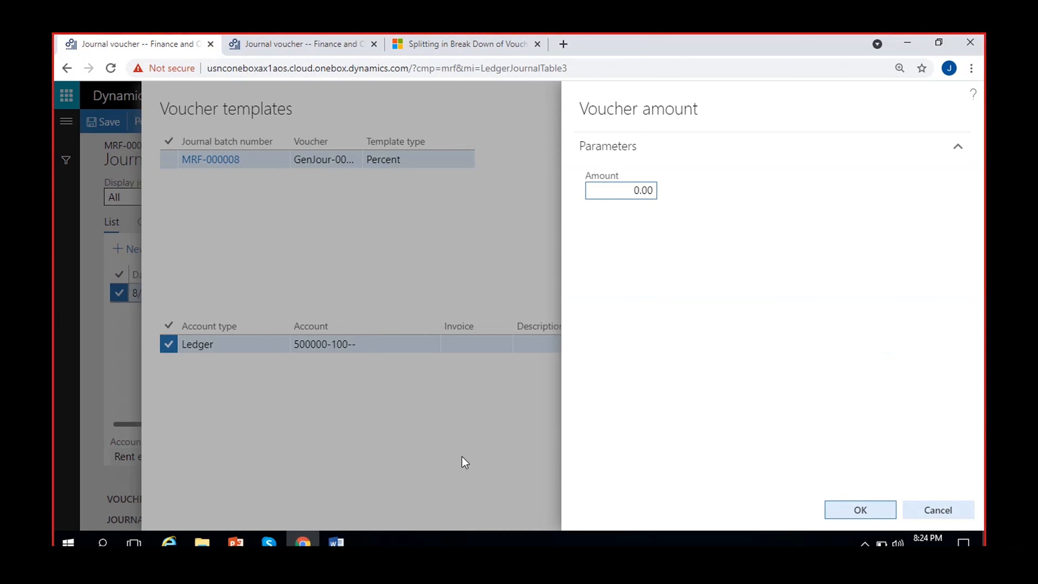
click(610, 191)
text(200)
key(Delete)
click(738, 354)
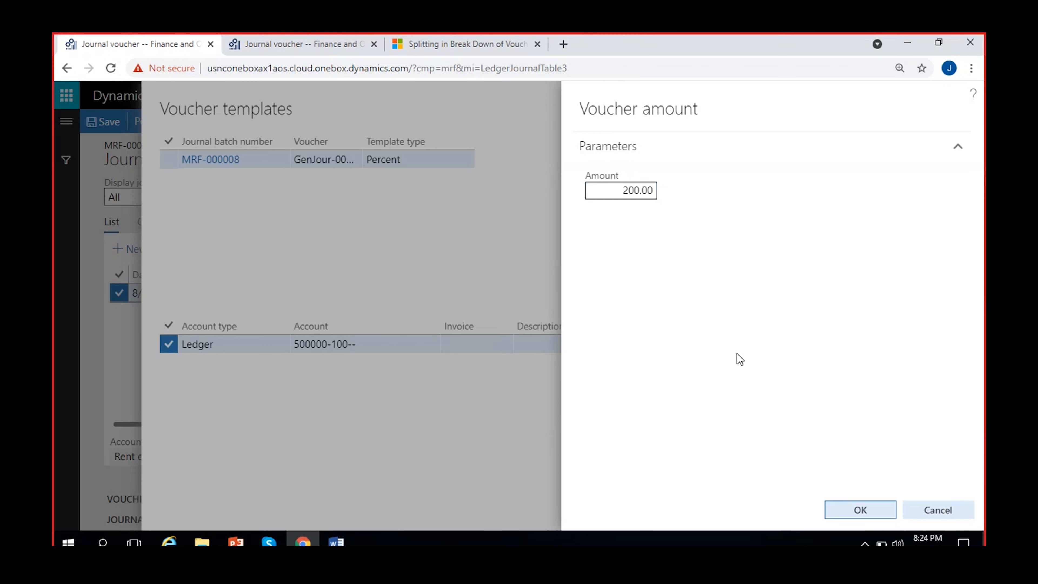
click(841, 507)
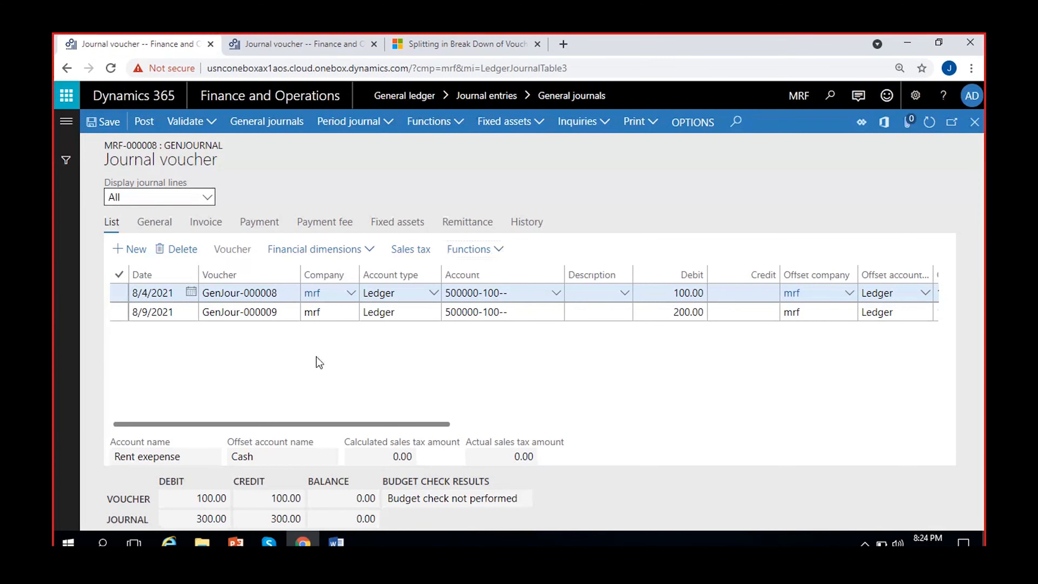
Compare the accounts, debit amounts and offset accounts of the template-based line and the original GenJour-000008 line.
click(198, 319)
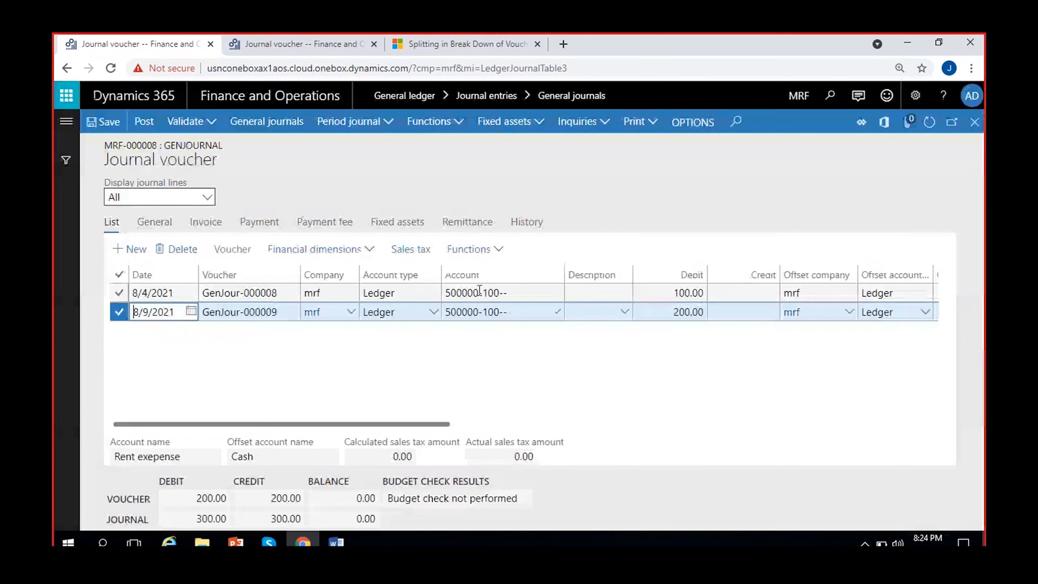
scroll(510, 394, right, 2)
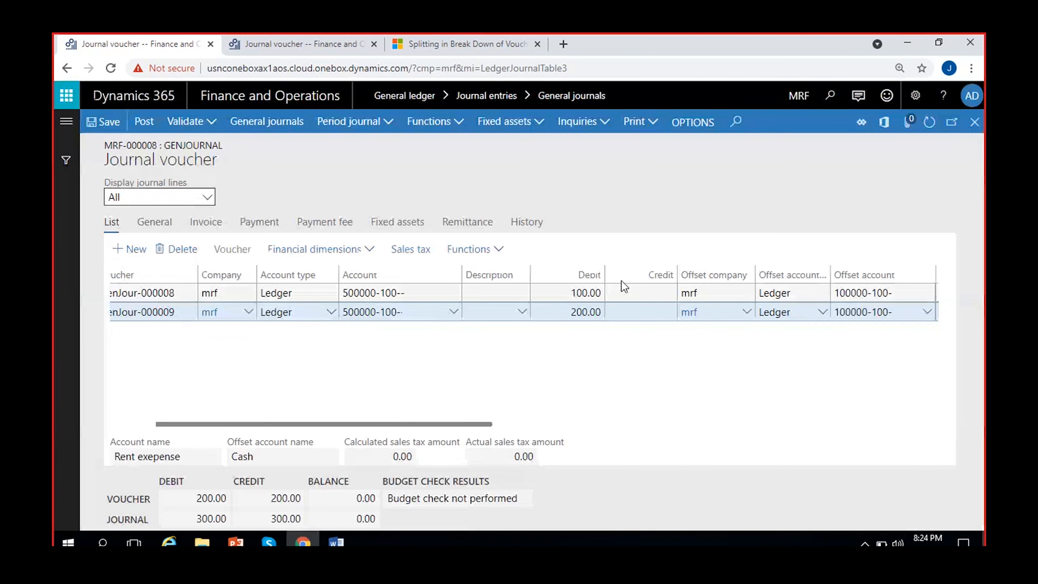
click(584, 291)
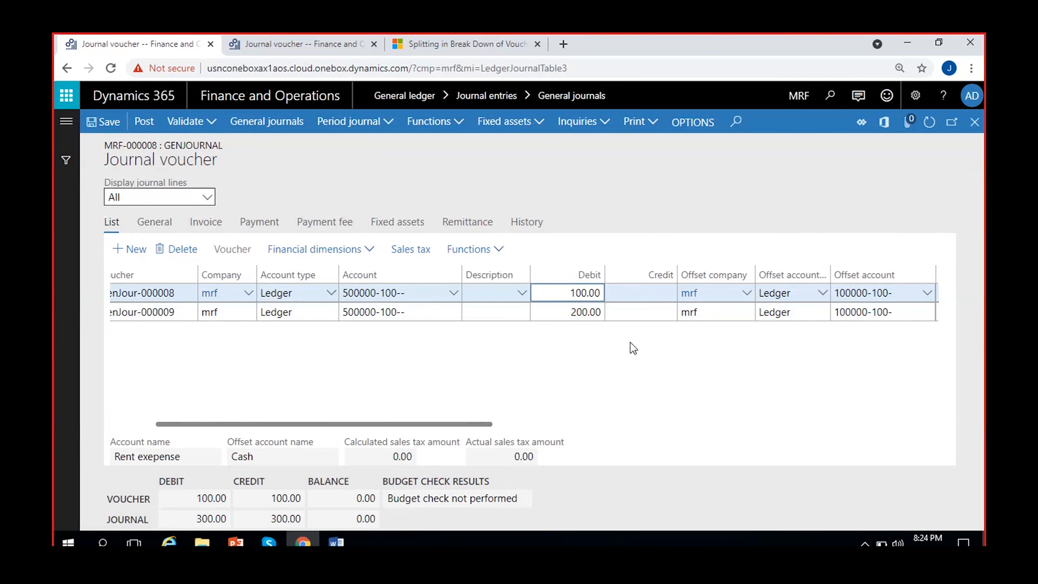
scroll(630, 342, right, 2)
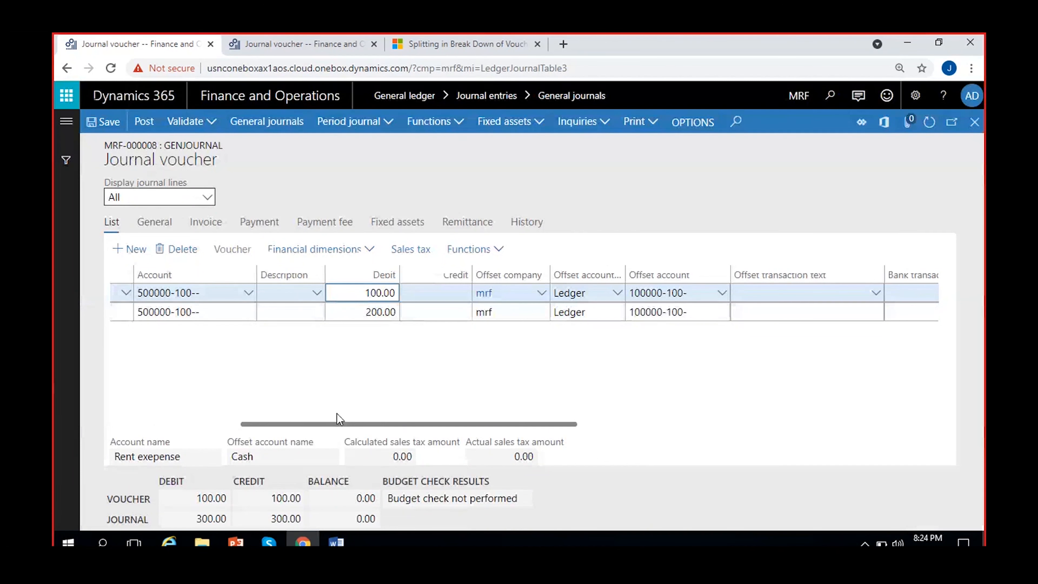
scroll(271, 421, left, 3)
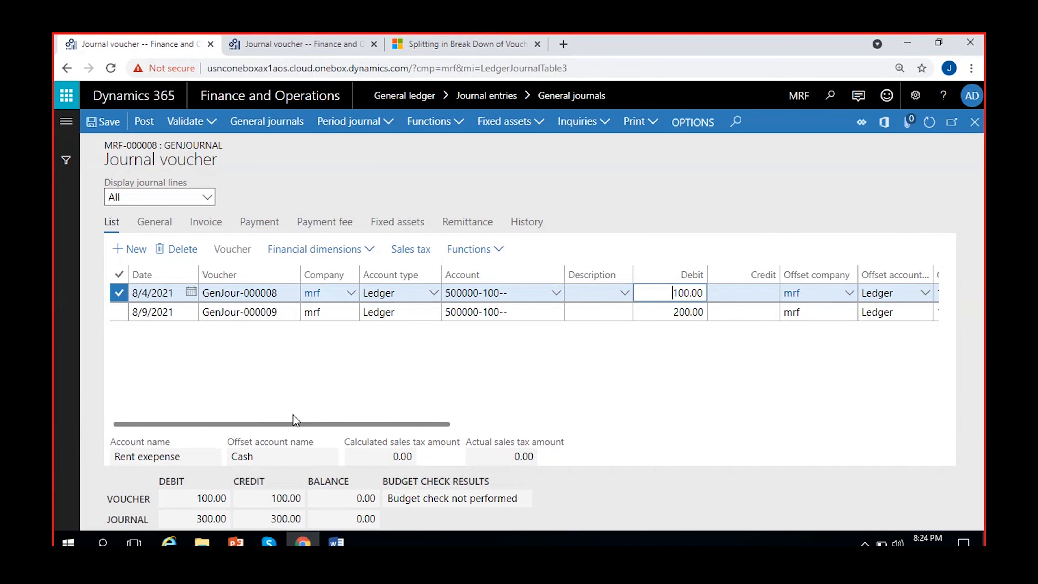
Create another voucher line from the Percent template's ledger line, with a voucher amount of 110.00.
click(498, 251)
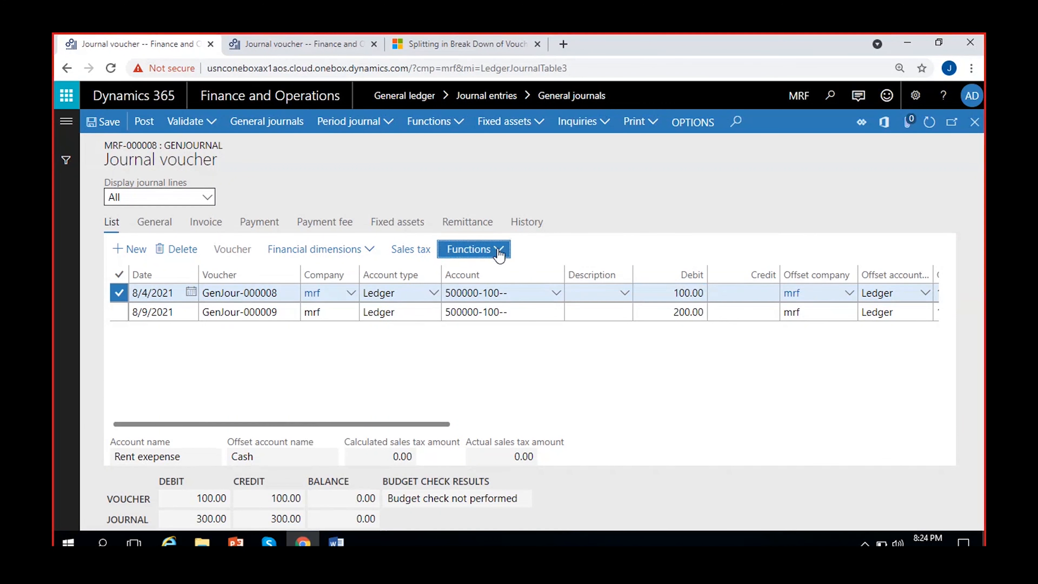
click(430, 426)
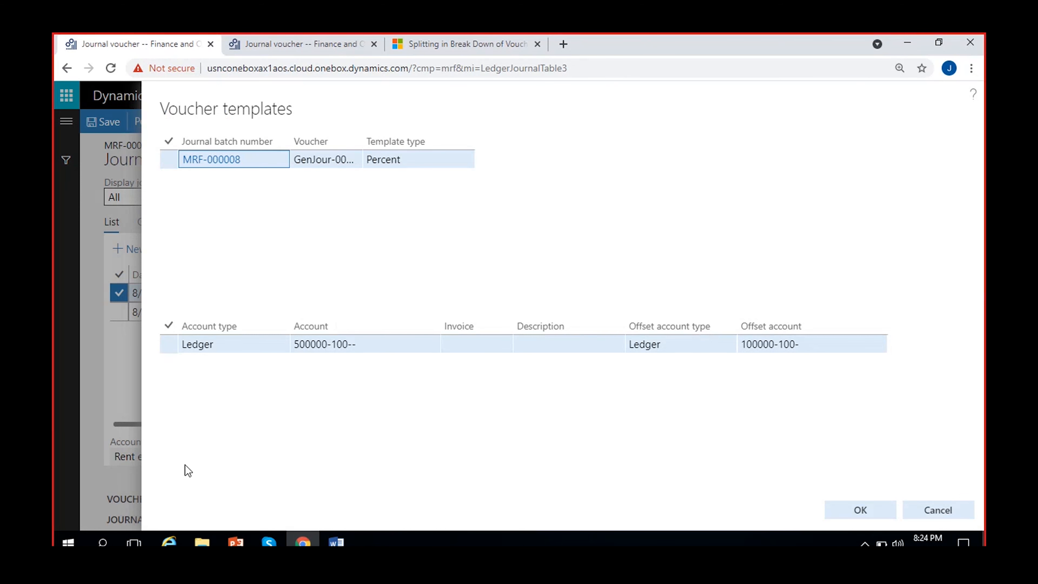
click(168, 344)
click(875, 515)
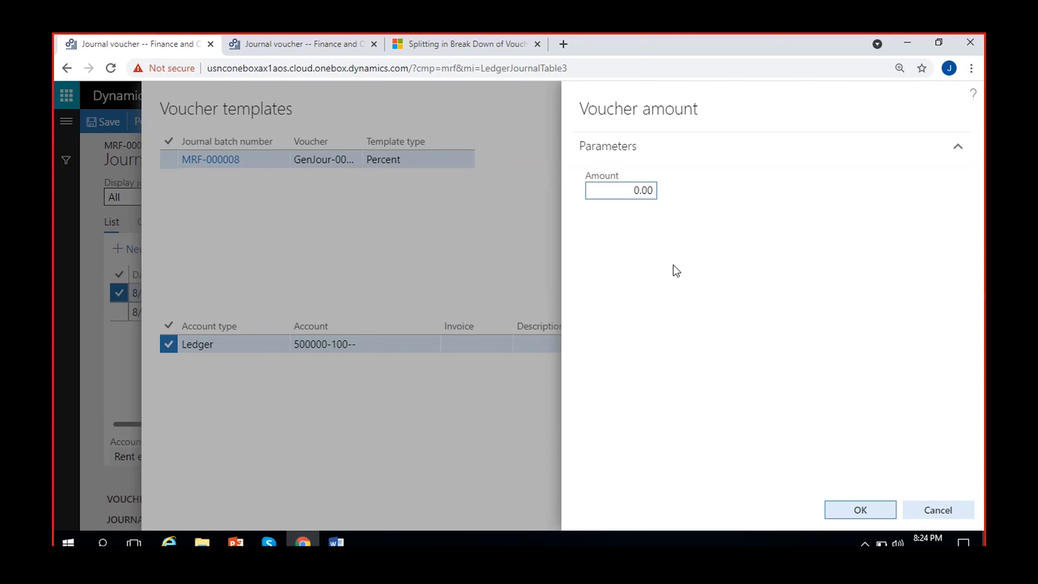
text(11)
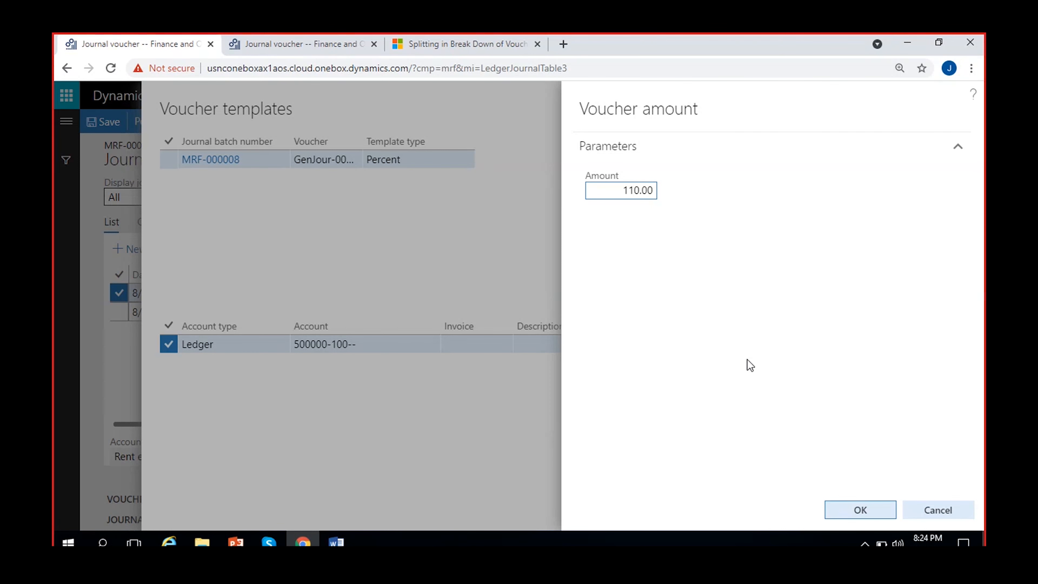
click(837, 514)
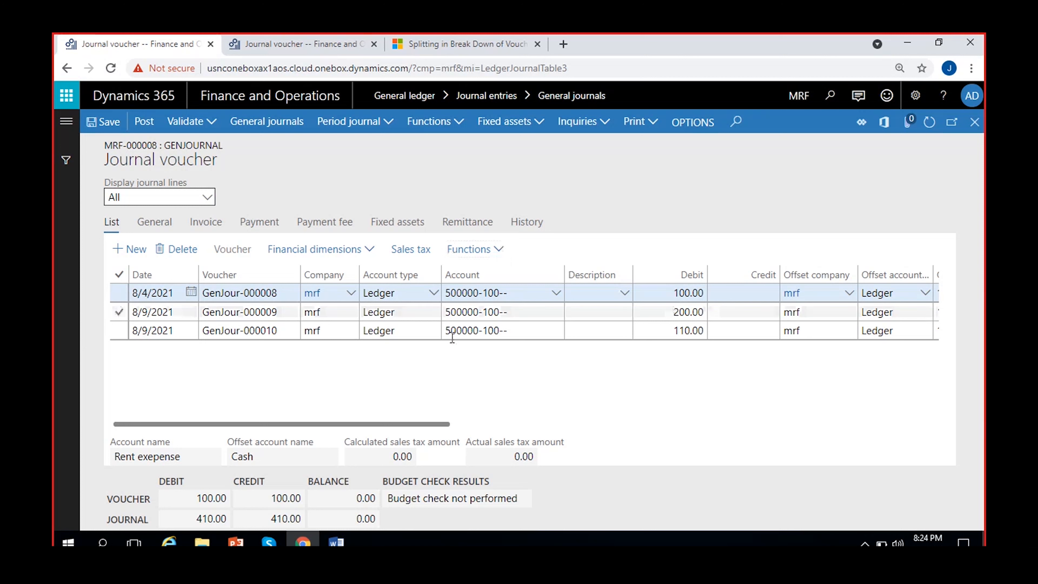
Review the accounts, debit amounts and offset accounts across all voucher lines of journal MRF-000008, and the voucher template functions.
drag(668, 329, 721, 330)
click(630, 376)
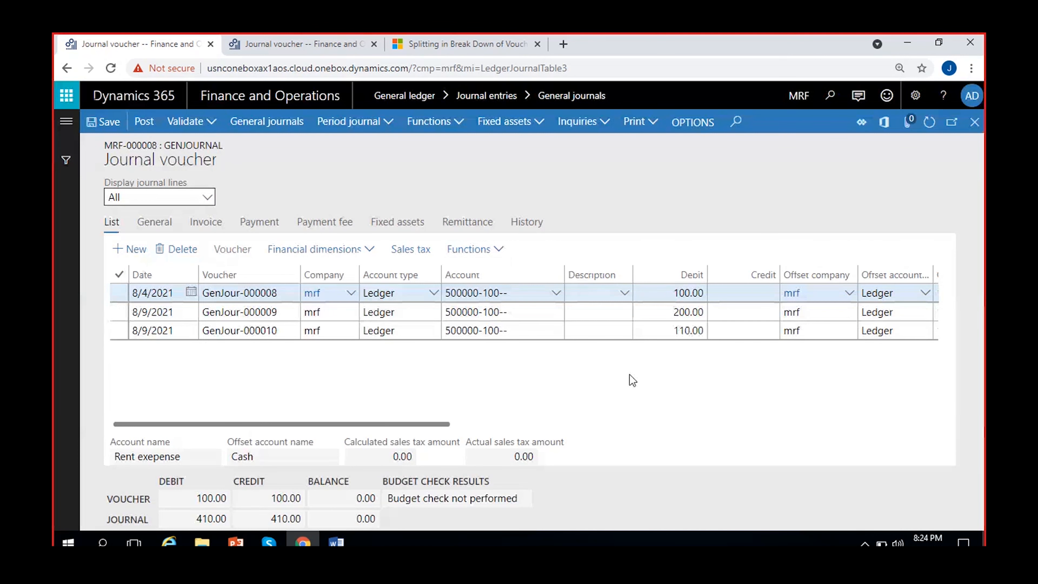
scroll(601, 382, right, 5)
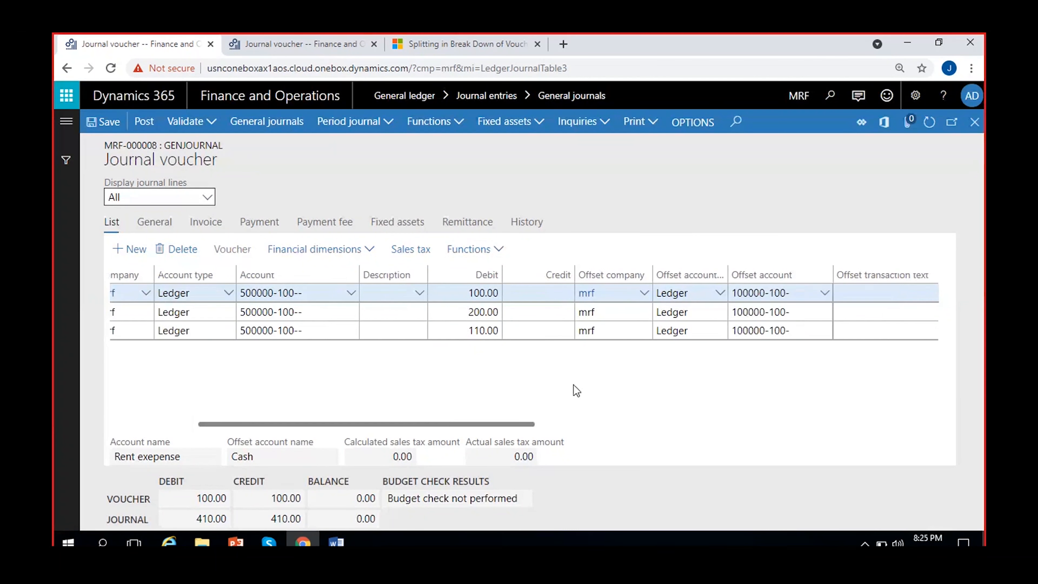
scroll(564, 368, left, 5)
click(501, 250)
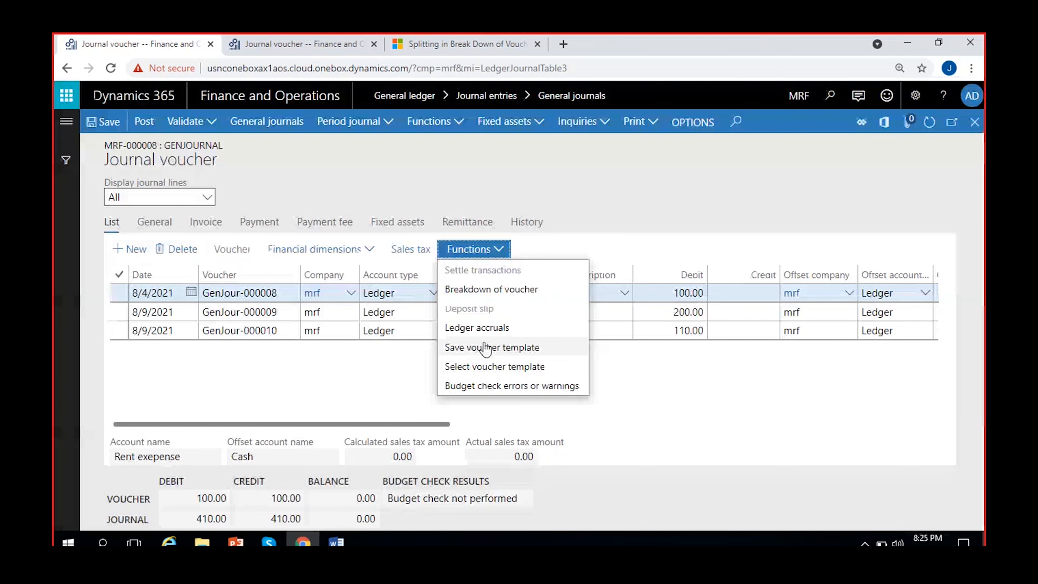
click(374, 396)
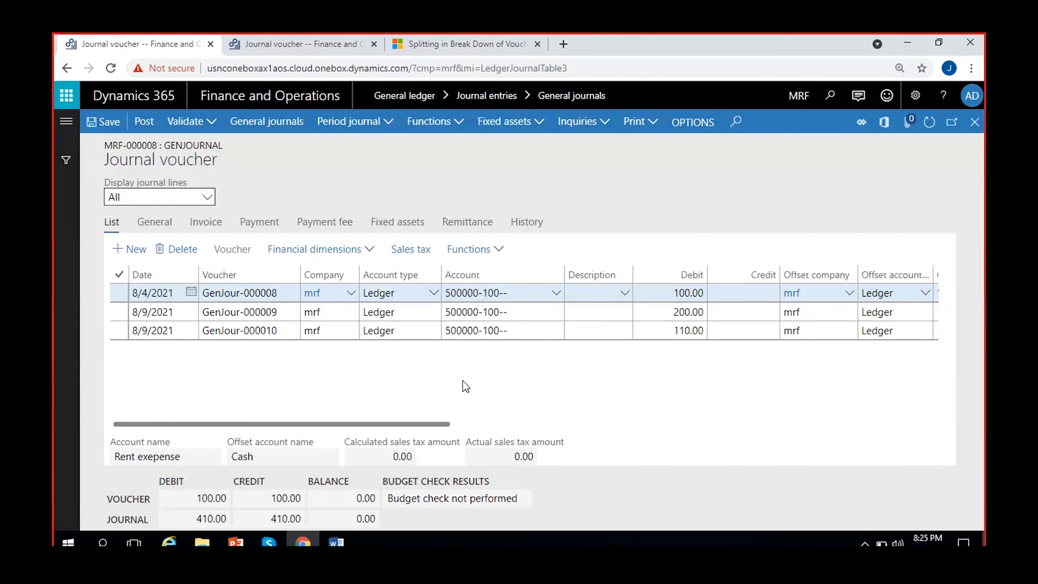
scroll(463, 380, right, 3)
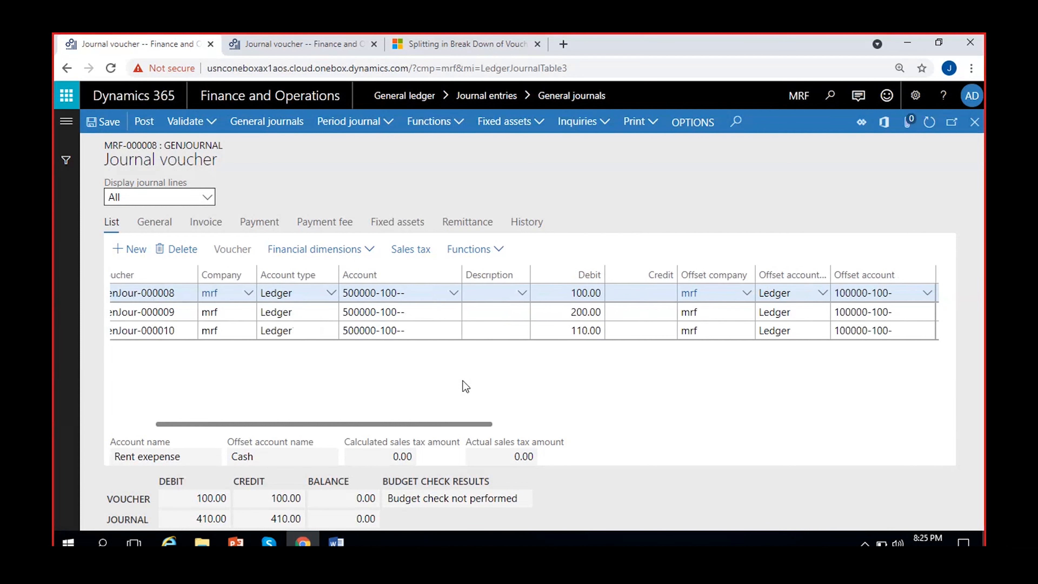
scroll(463, 380, left, 3)
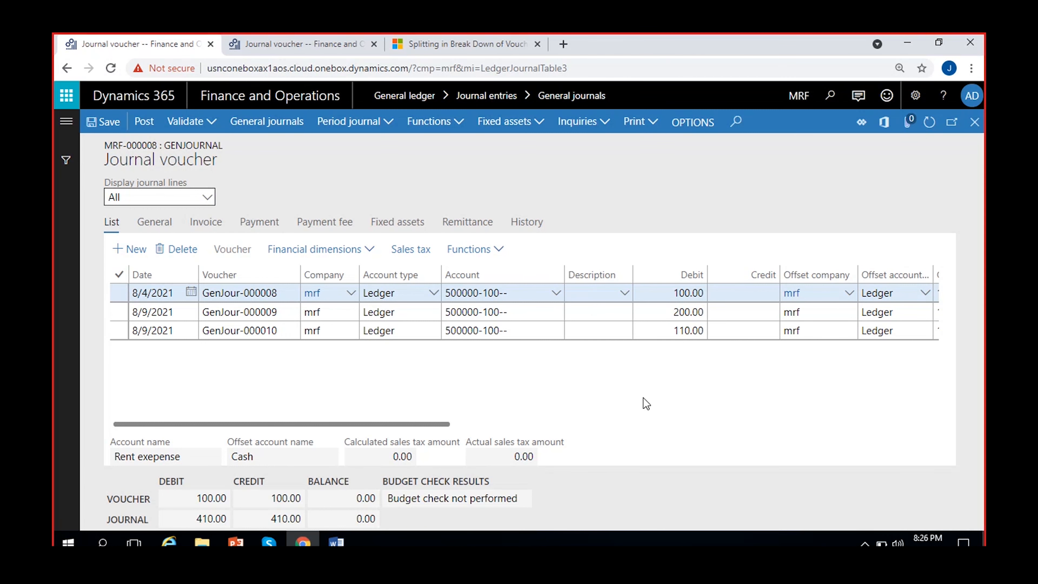
scroll(637, 399, right, 5)
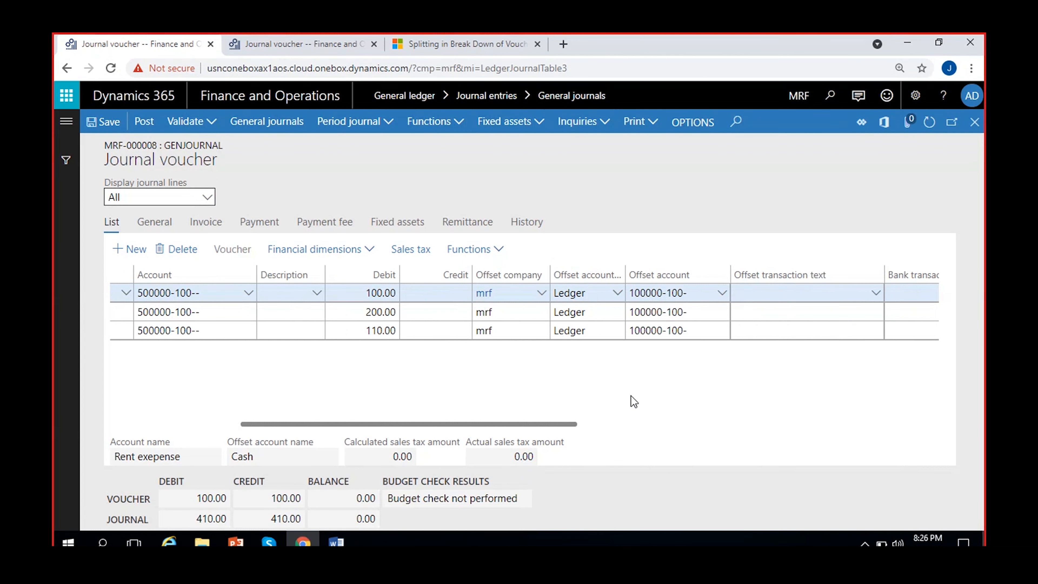
scroll(634, 401, left, 5)
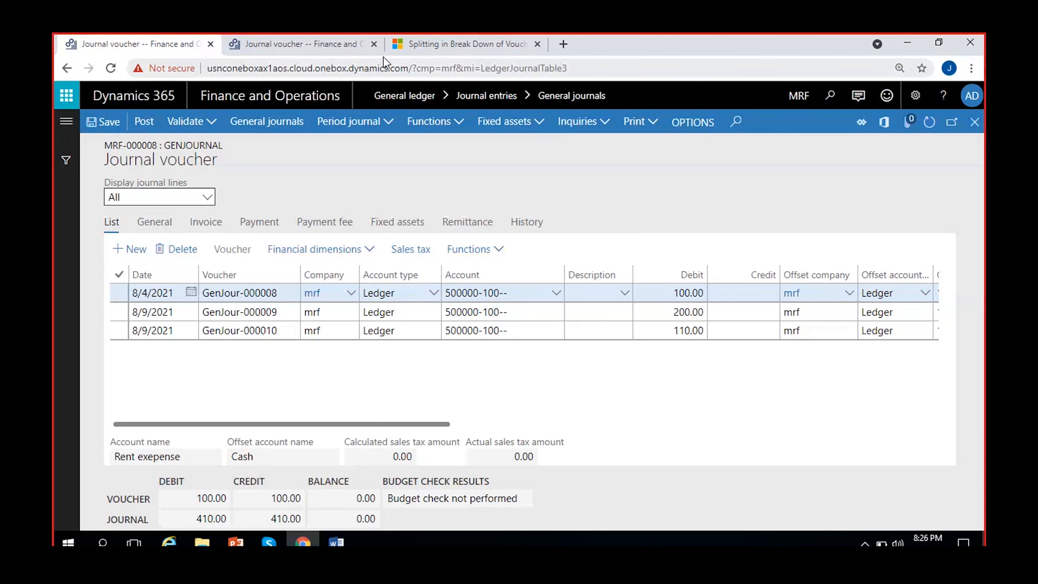
Examine the vendor offset account 1001 on the voucher line of USMF journal 00619.
click(303, 47)
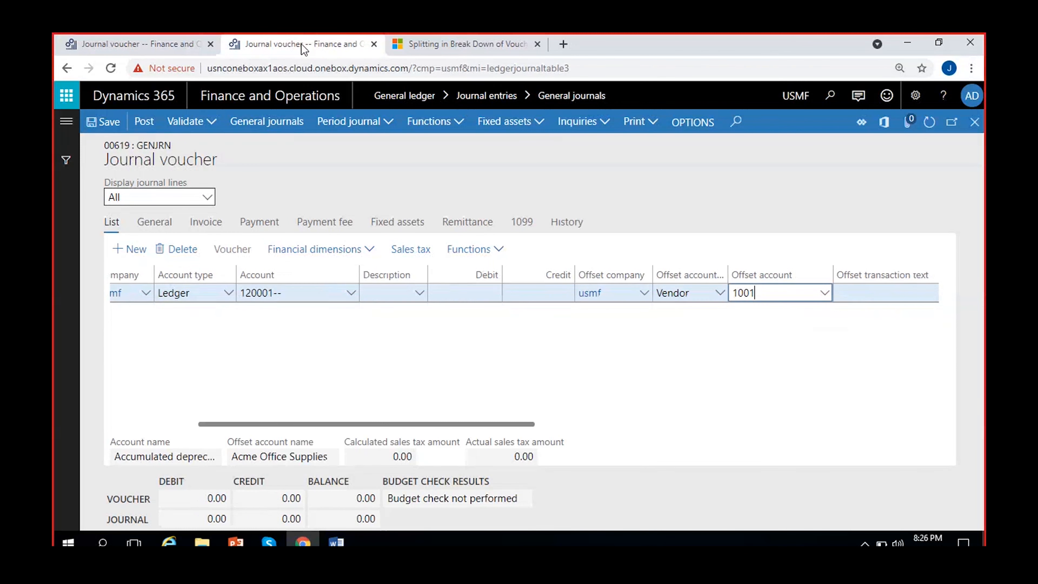
click(799, 433)
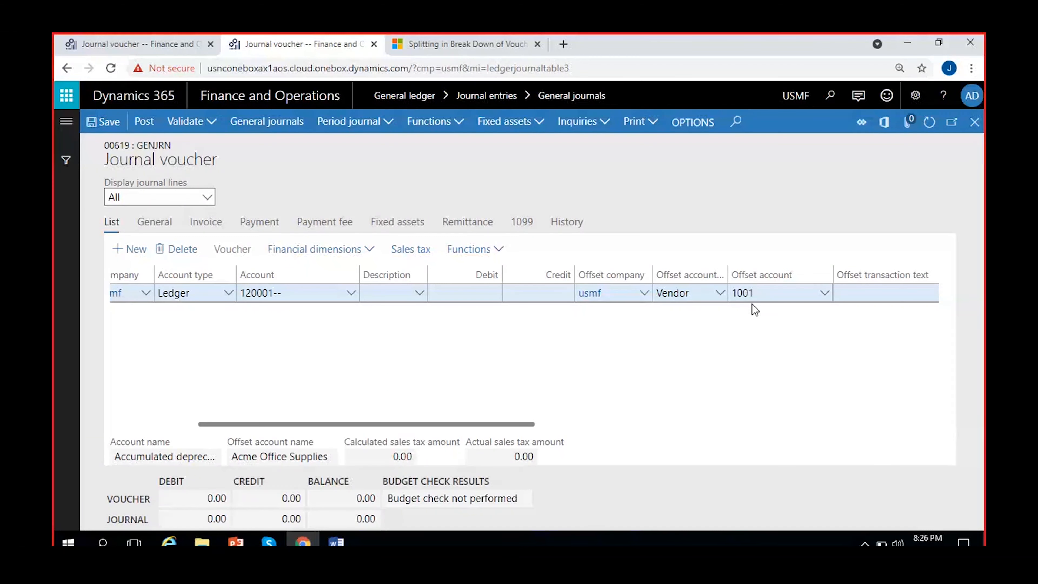
click(768, 294)
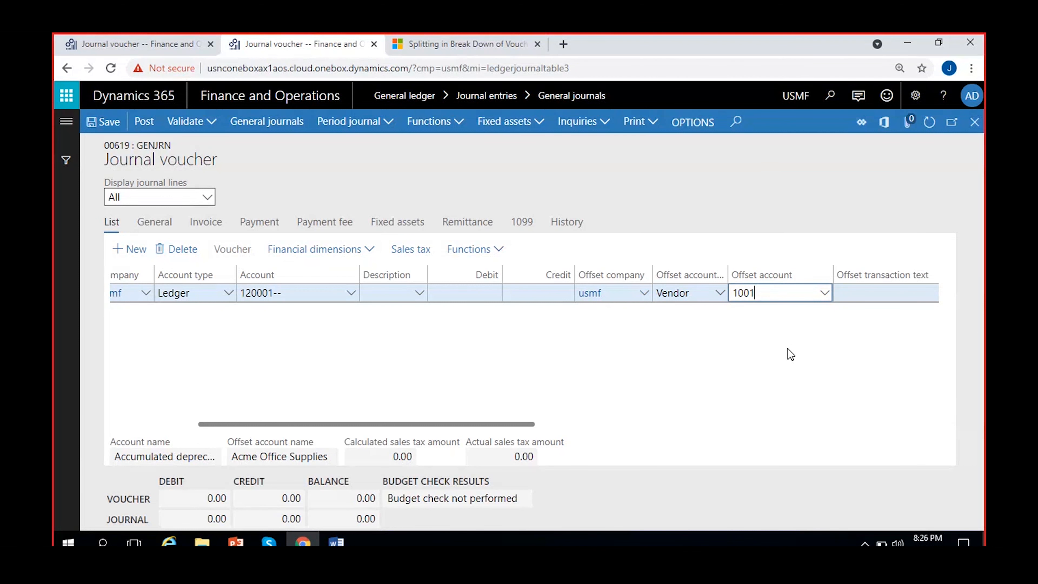
click(768, 333)
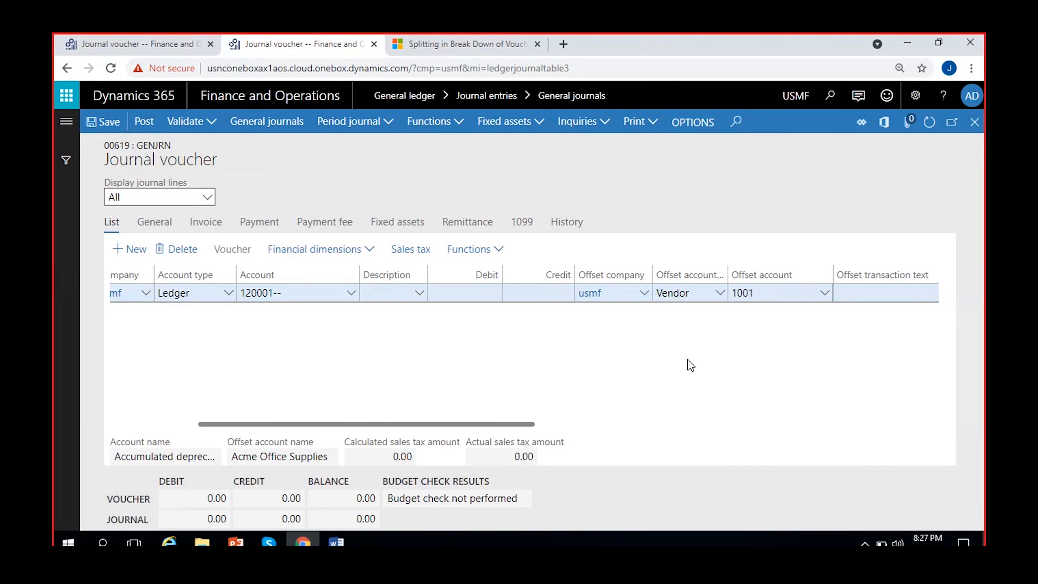
Return to journal MRF-000008, select the GenJour-000008 line and view its general details.
click(116, 45)
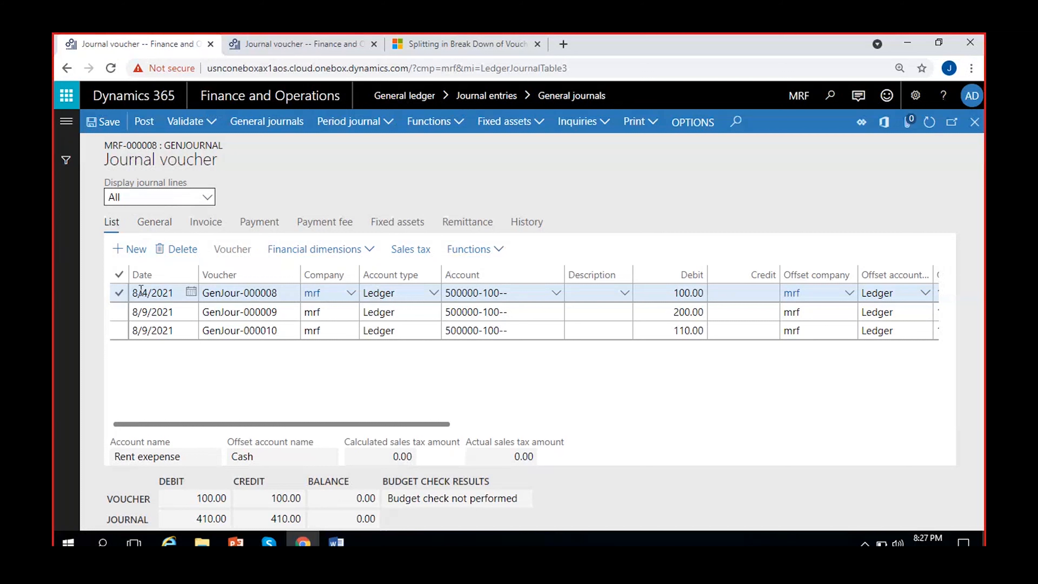
click(120, 294)
click(154, 221)
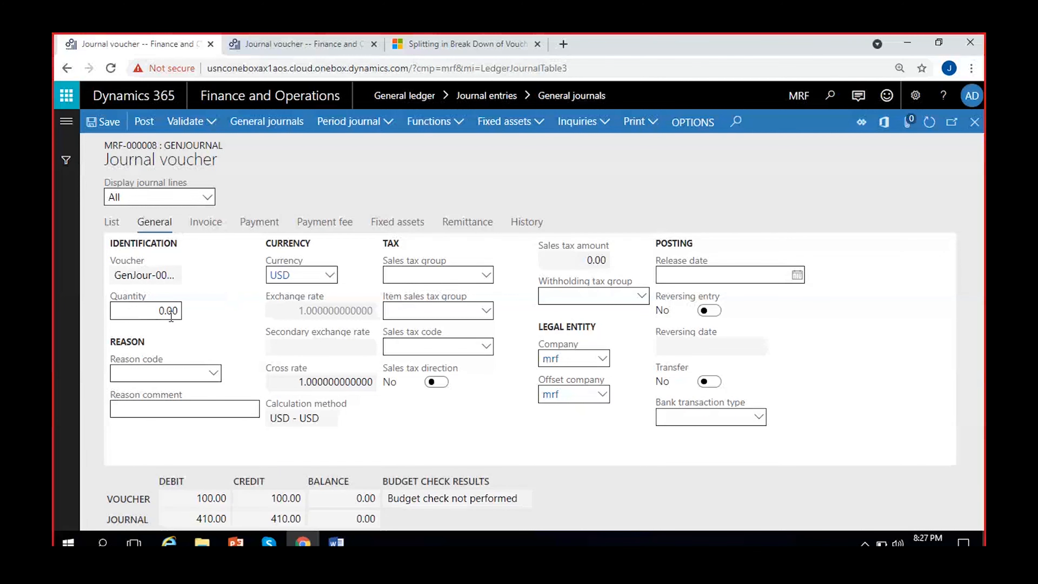
click(112, 222)
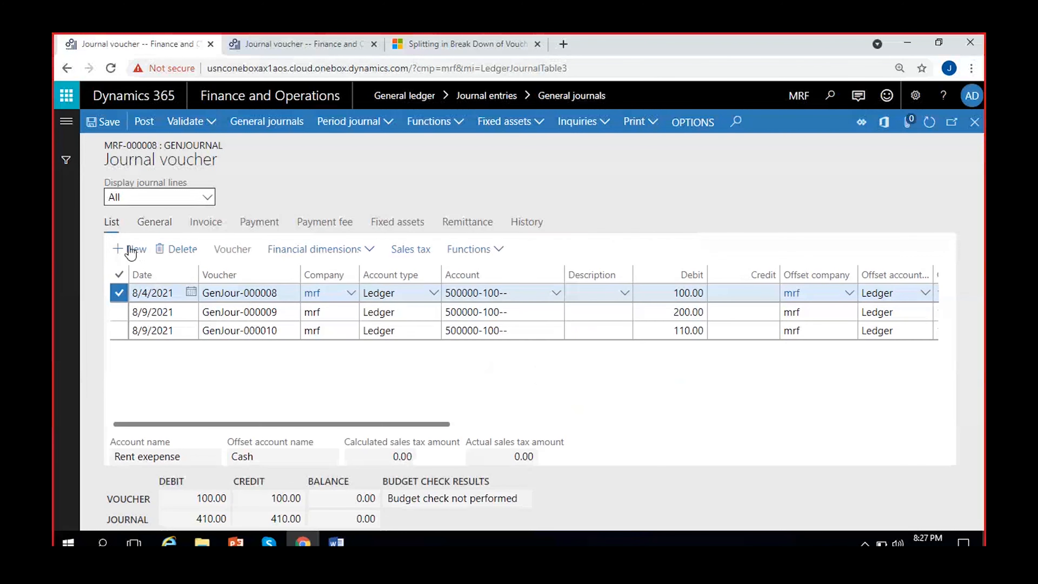
click(152, 226)
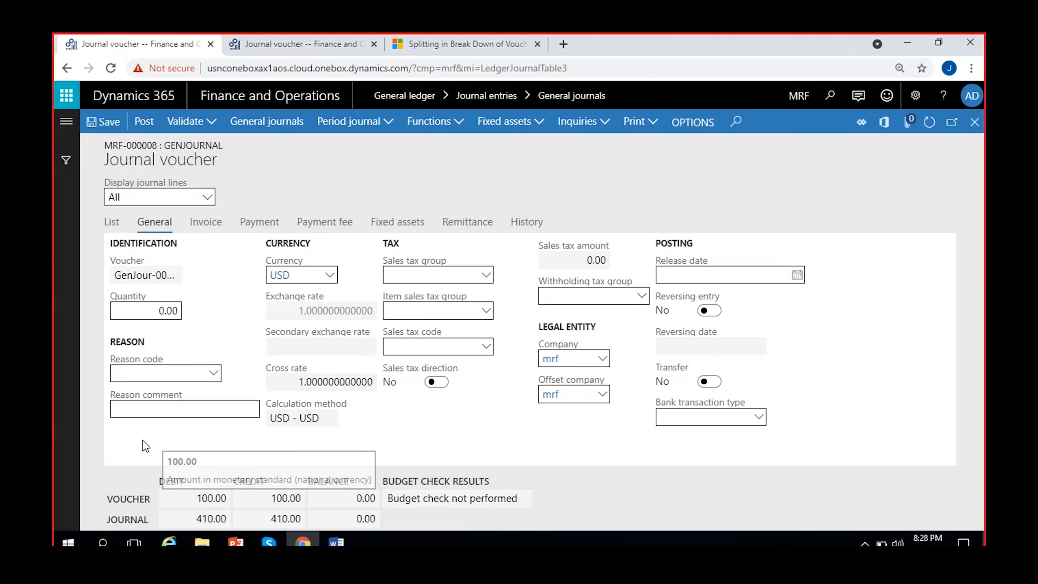
Look up the available reason codes for the GenJour-000008 line and inspect its reason comment field.
click(217, 376)
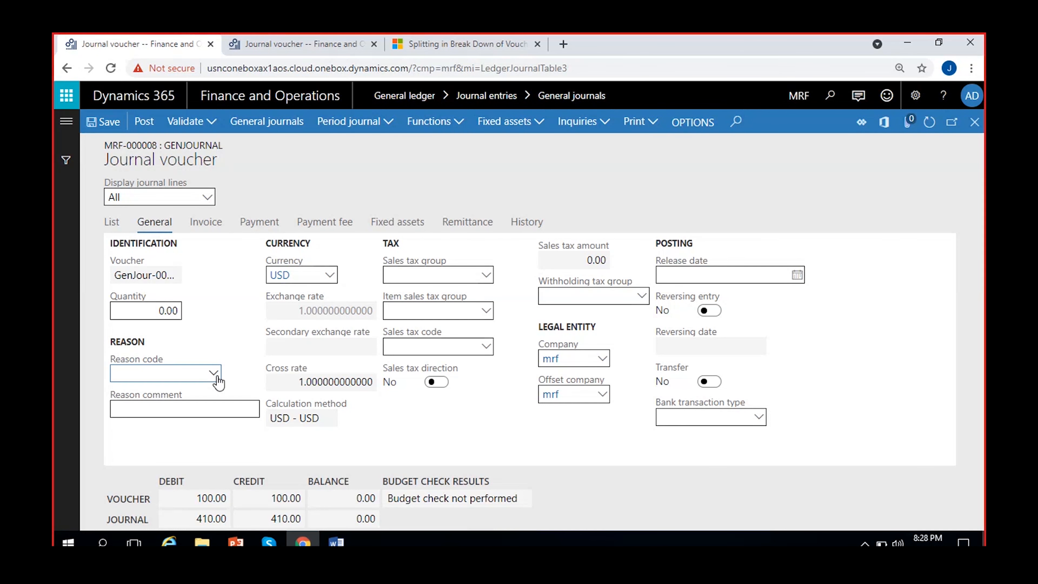
click(214, 373)
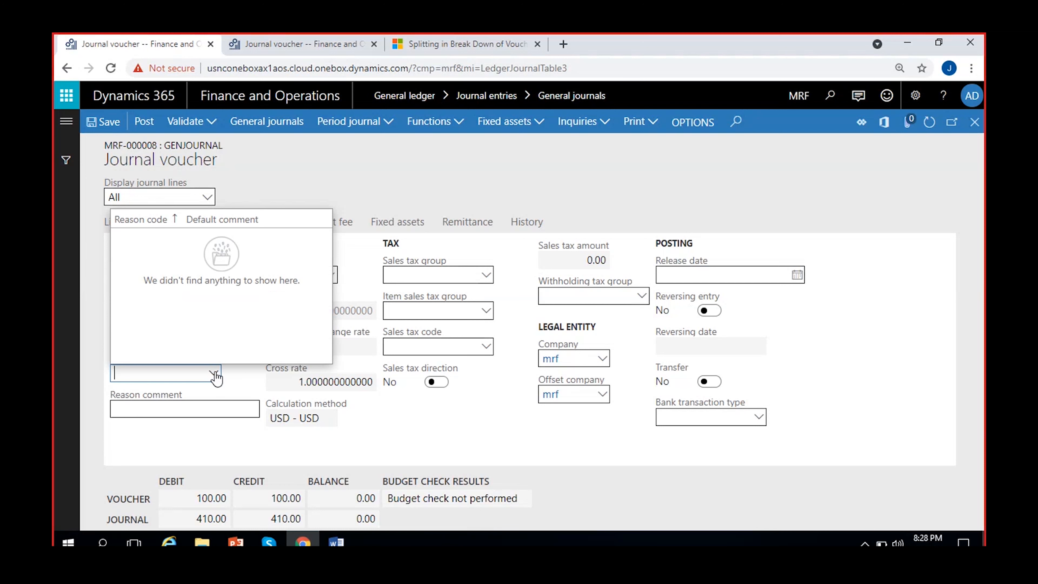
click(215, 373)
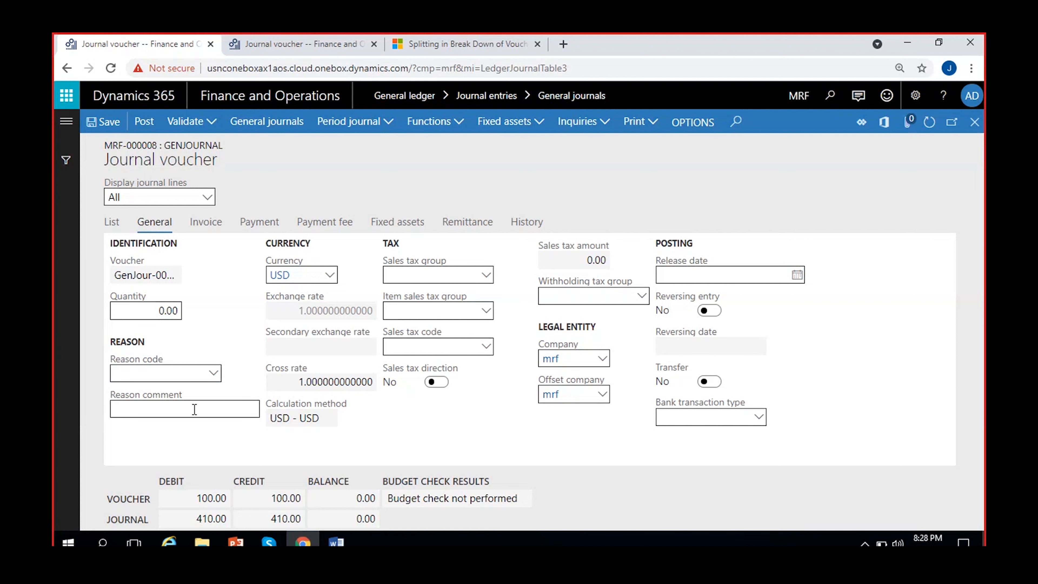
click(218, 375)
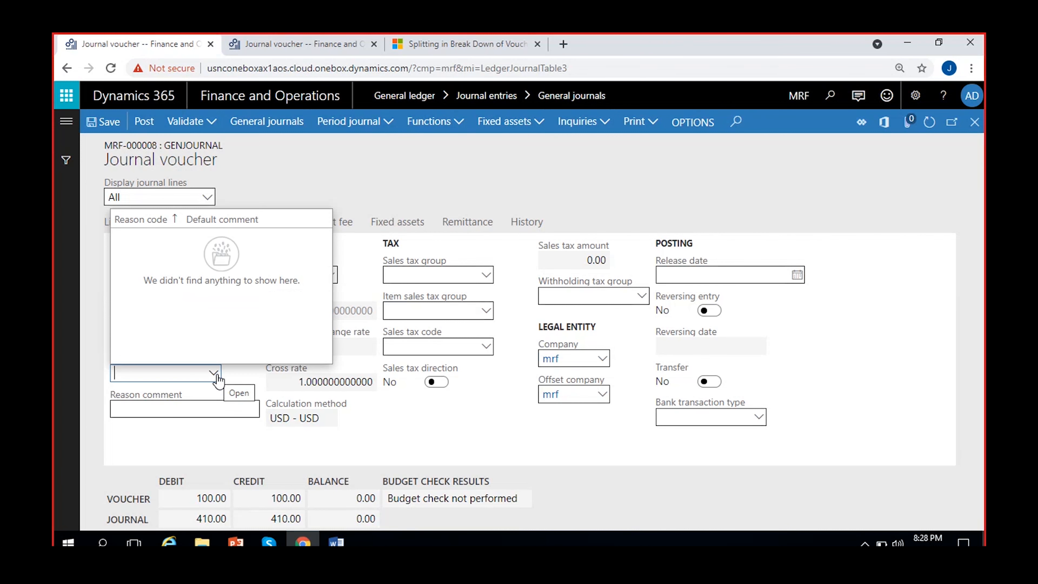
click(222, 397)
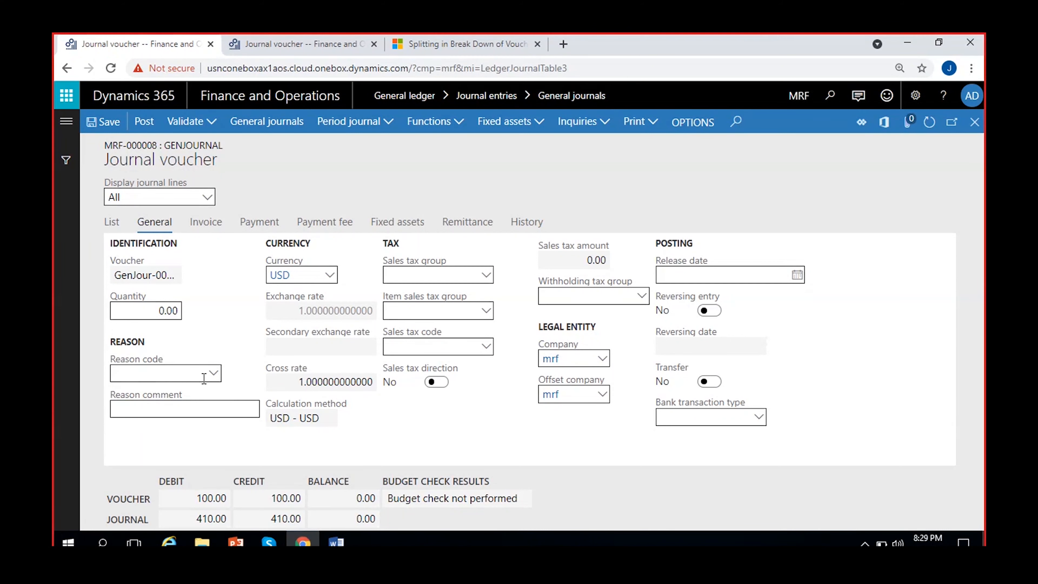
click(179, 414)
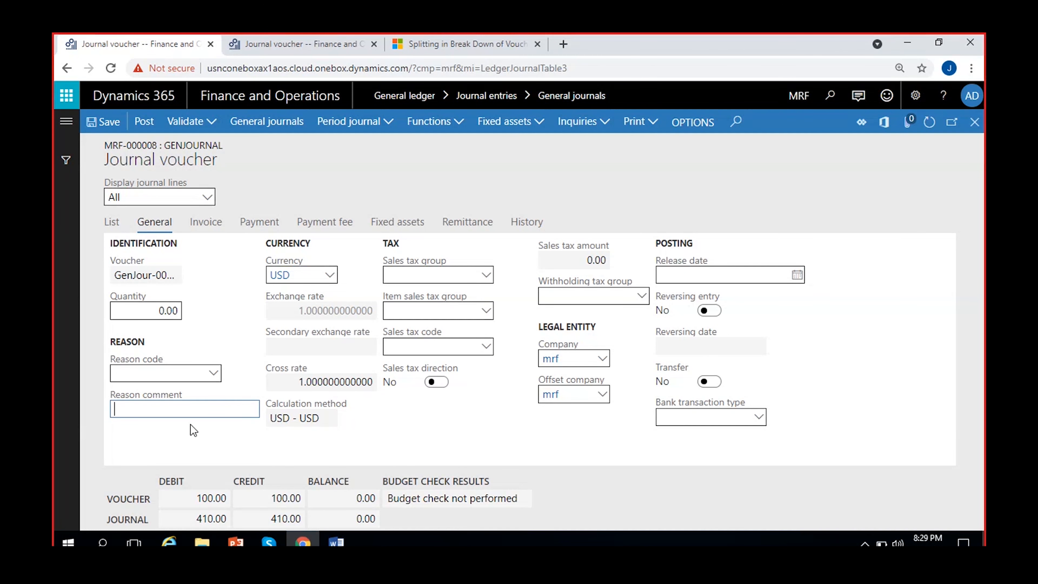
click(207, 441)
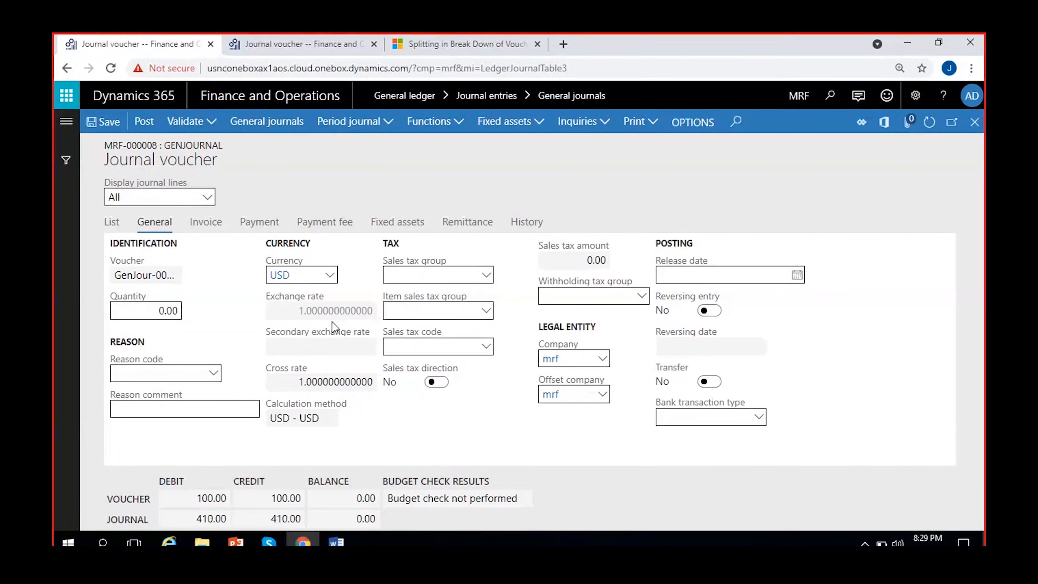
Try to set the currency of the GenJour-000008 line to AUD in the journal line list.
click(117, 225)
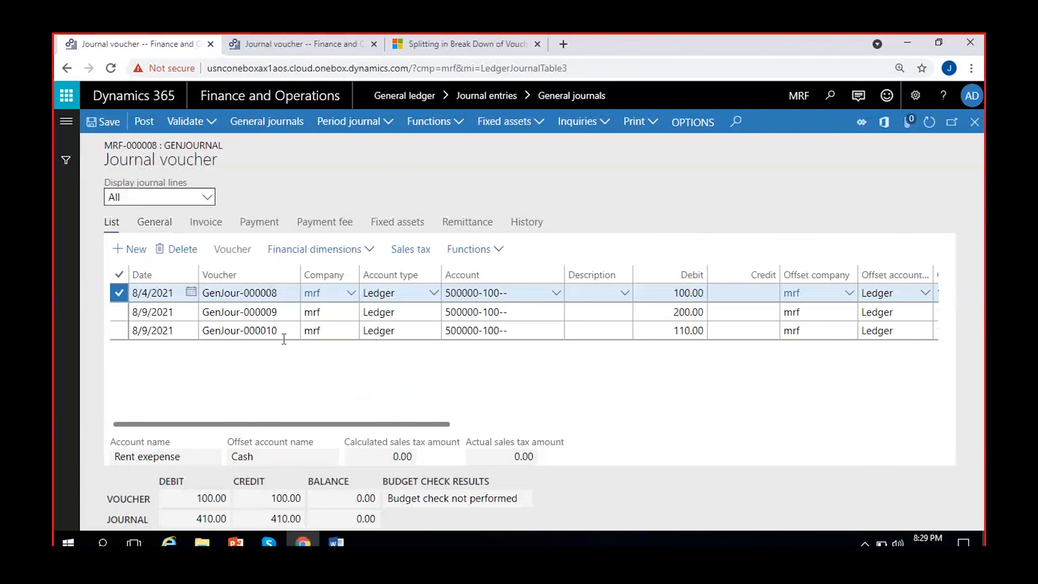
scroll(802, 360, right, 5)
scroll(740, 326, right, 3)
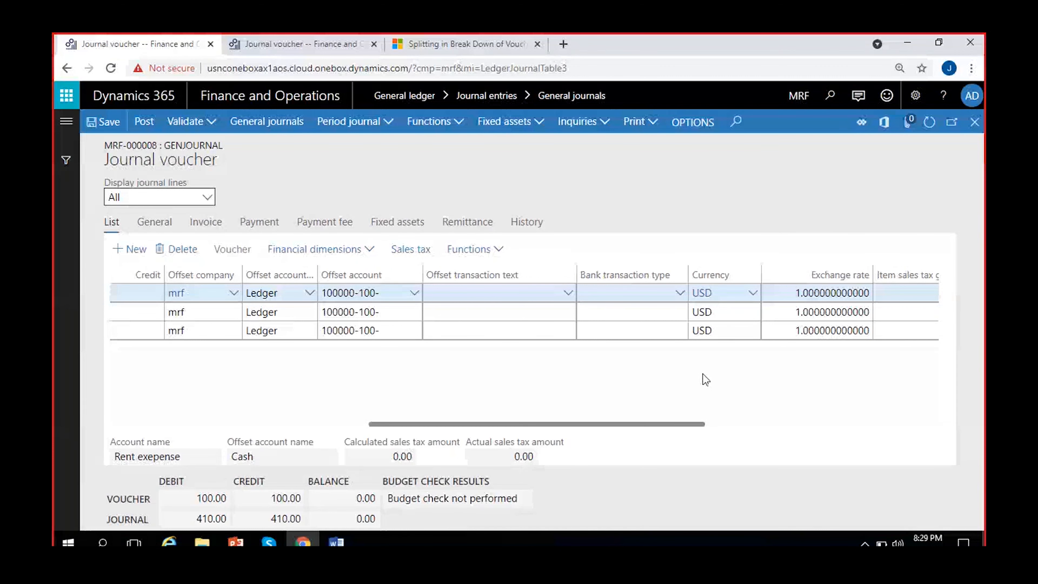
click(752, 295)
click(752, 293)
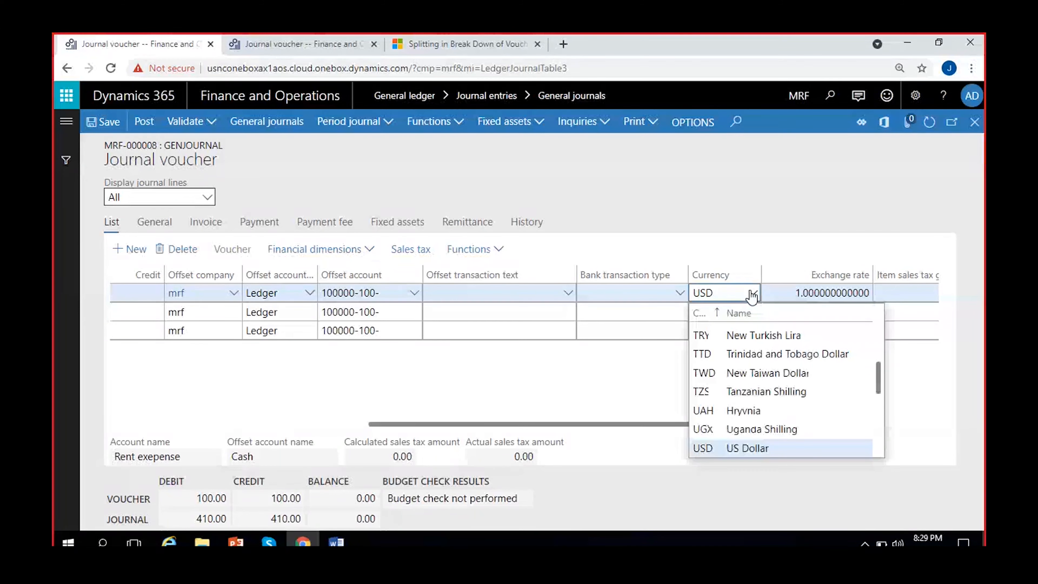
key(BackSpace)
key(BackSpace)
key(BackSpace)
text(aud)
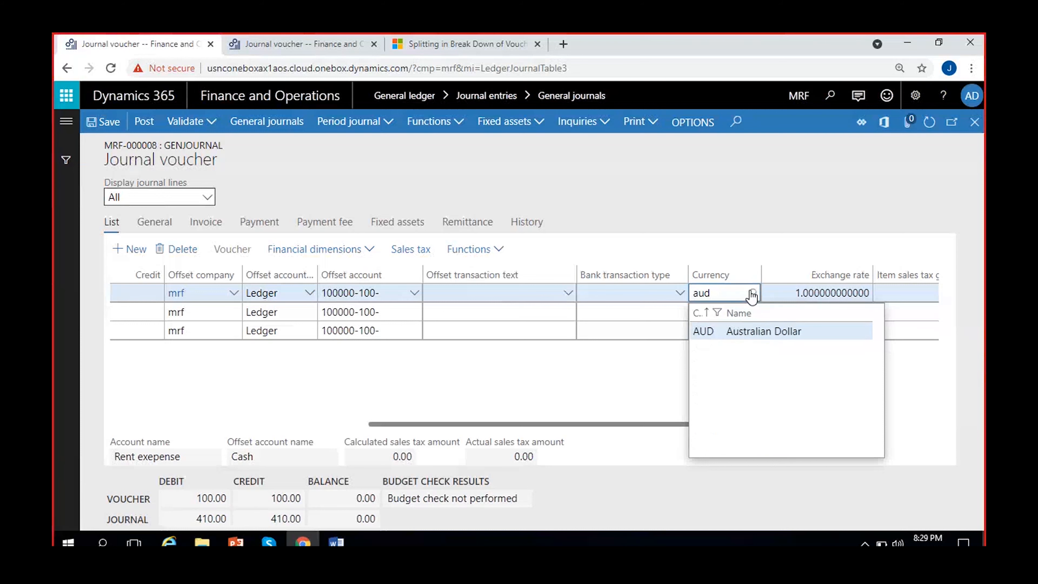
click(637, 397)
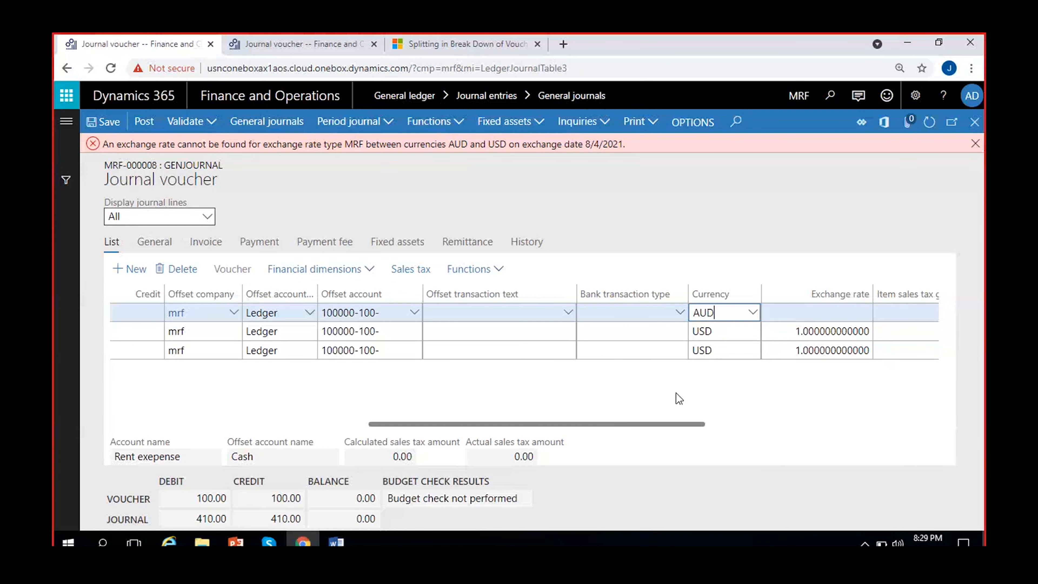
click(718, 383)
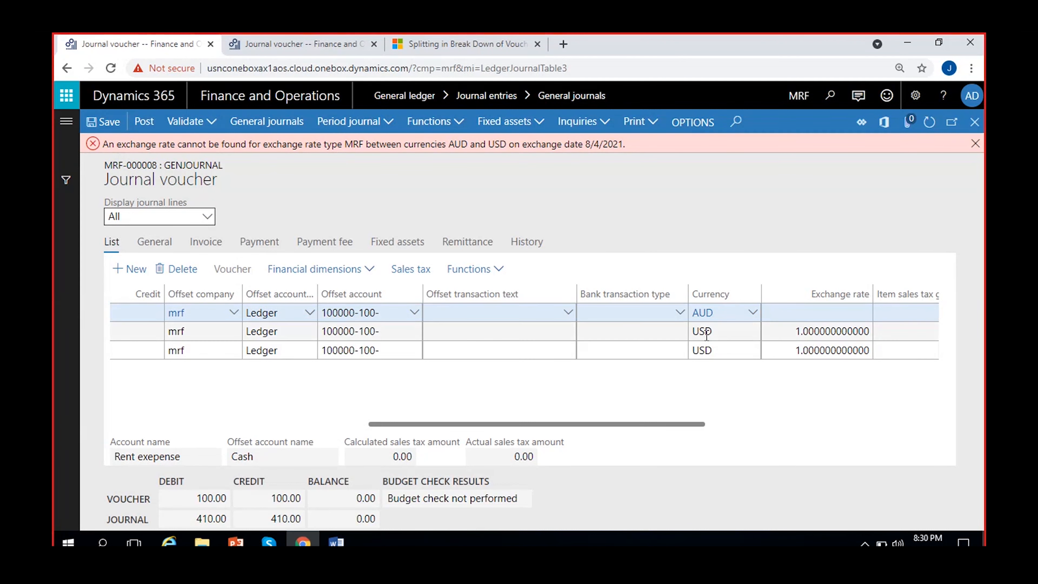
Set the GenJour-000008 line's currency to EUR and dismiss the exchange rate error.
click(748, 316)
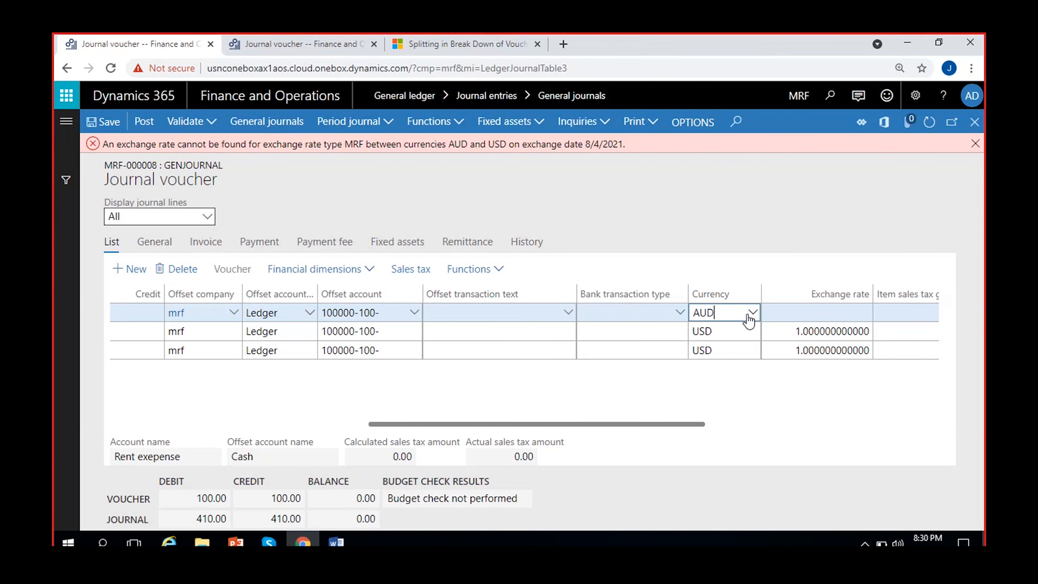
click(751, 316)
key(BackSpace)
key(BackSpace)
key(BackSpace)
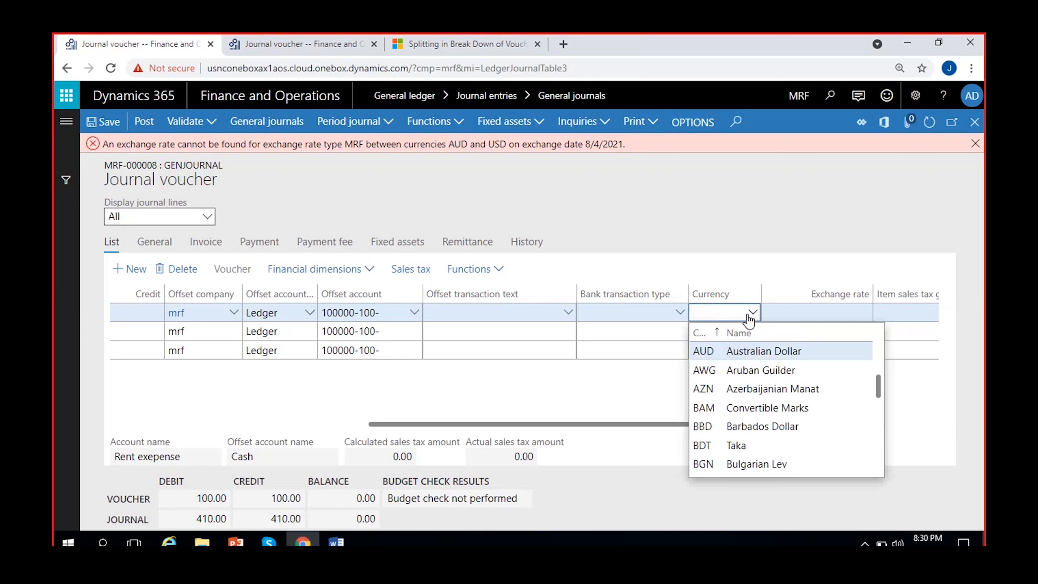
text(Eur)
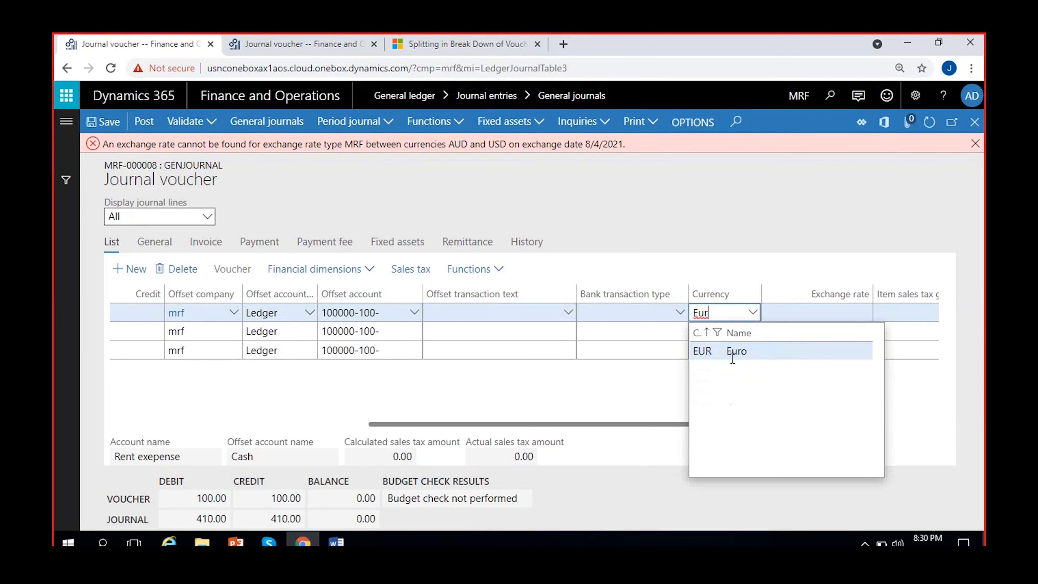
click(730, 354)
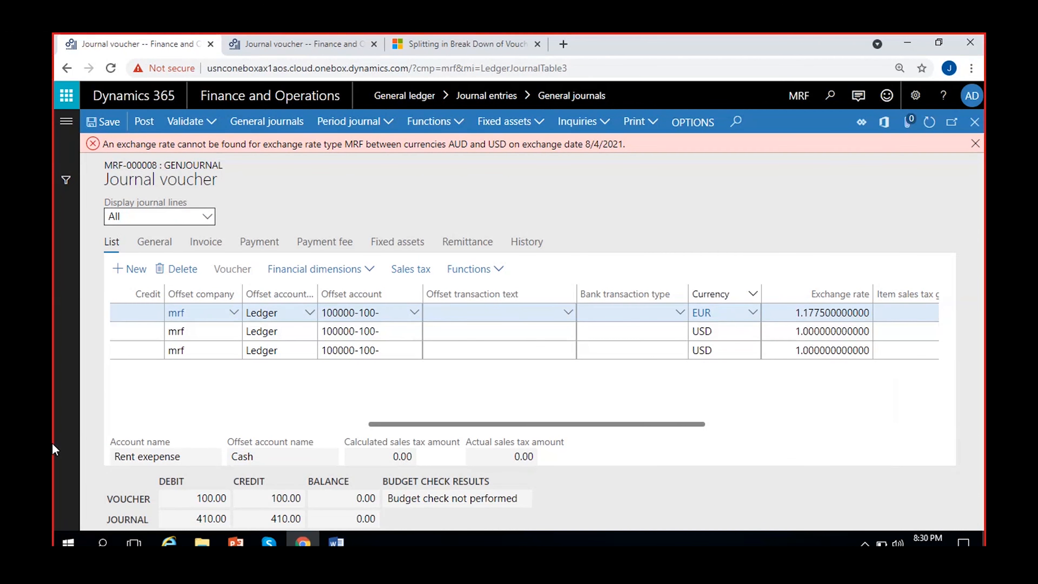
click(976, 144)
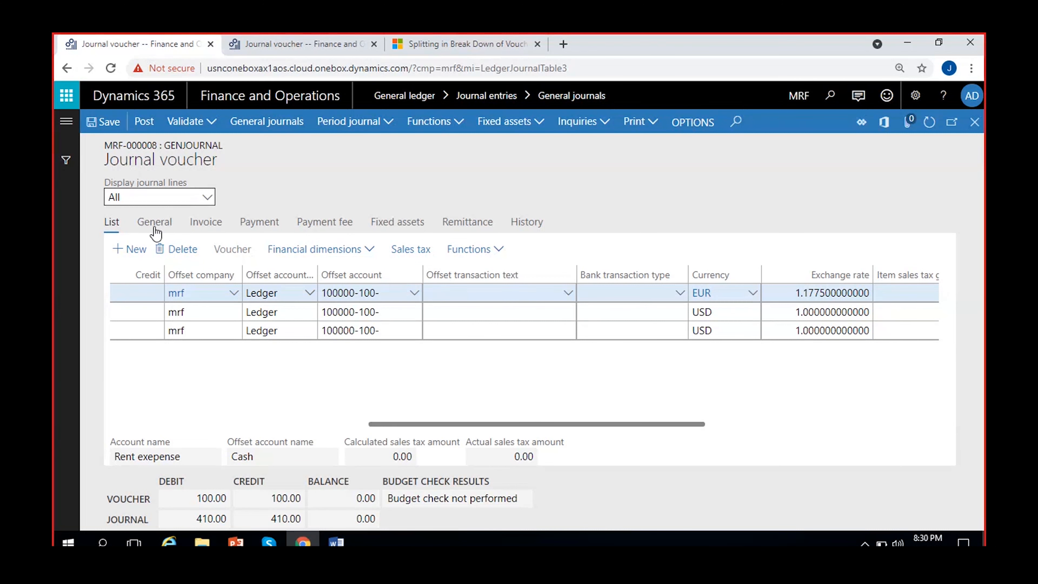
Check the currency calculation method in the GenJour-000008 line's general details and set the exchange rate to 1.8.
click(164, 230)
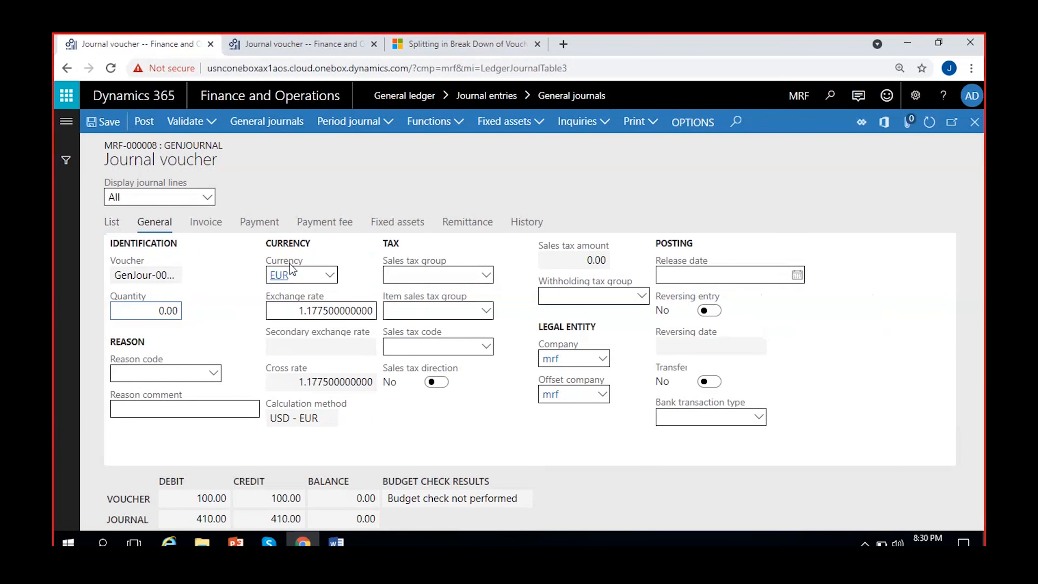
click(258, 326)
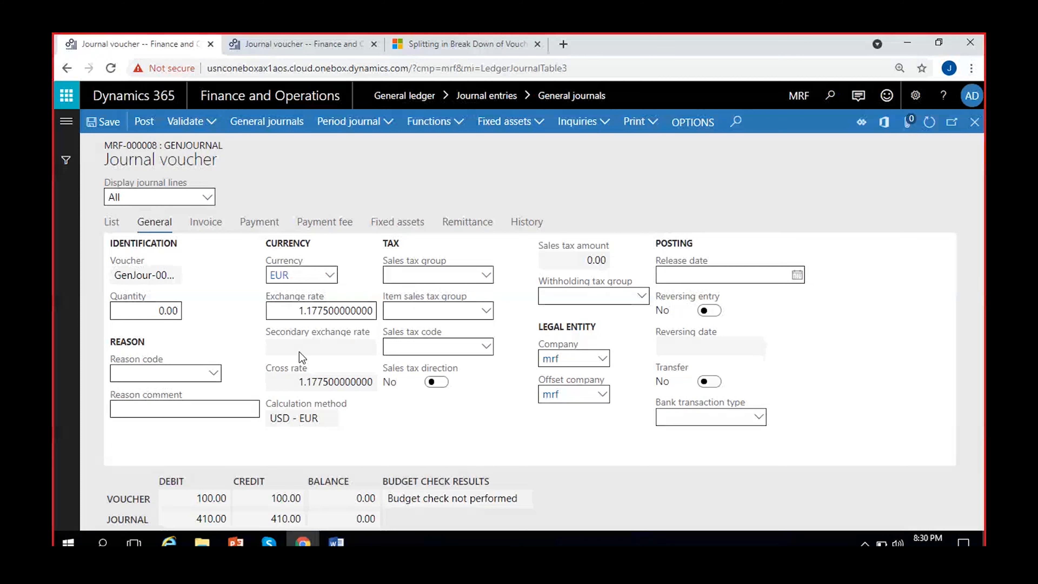
drag(272, 420, 340, 442)
click(339, 442)
click(307, 312)
click(330, 312)
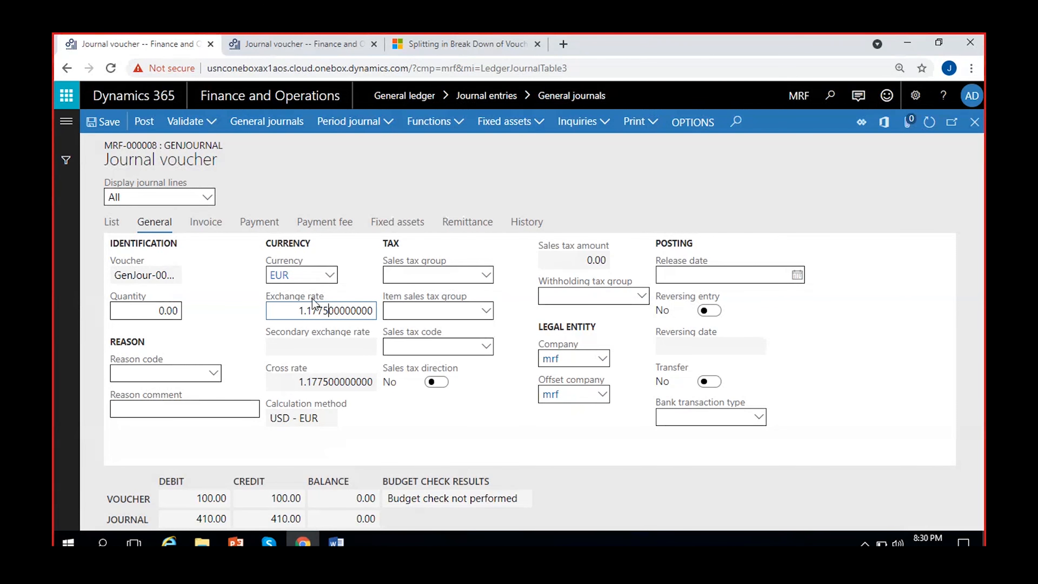
drag(309, 311, 374, 311)
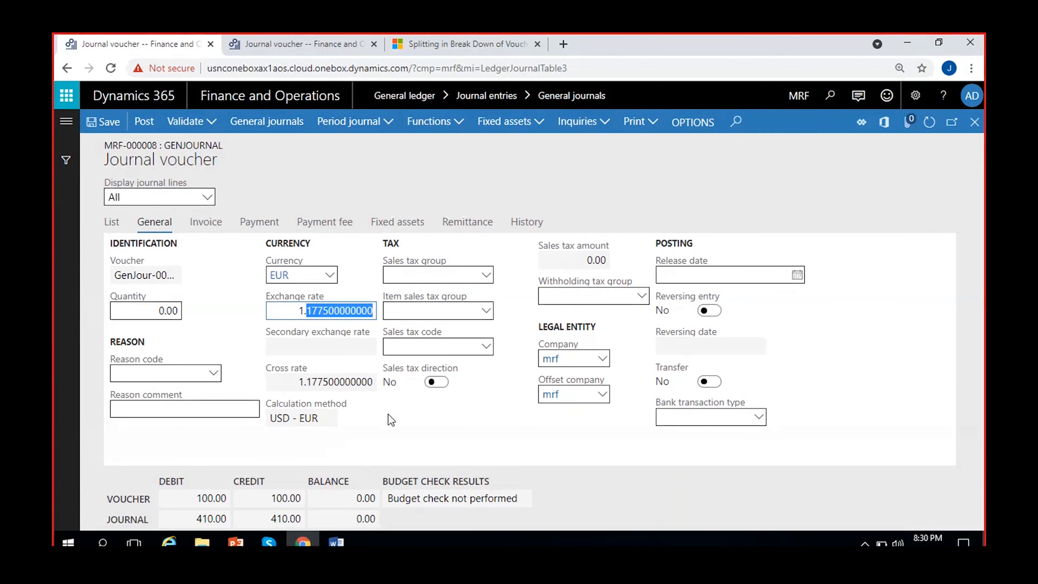
key(BackSpace)
key(BackSpace)
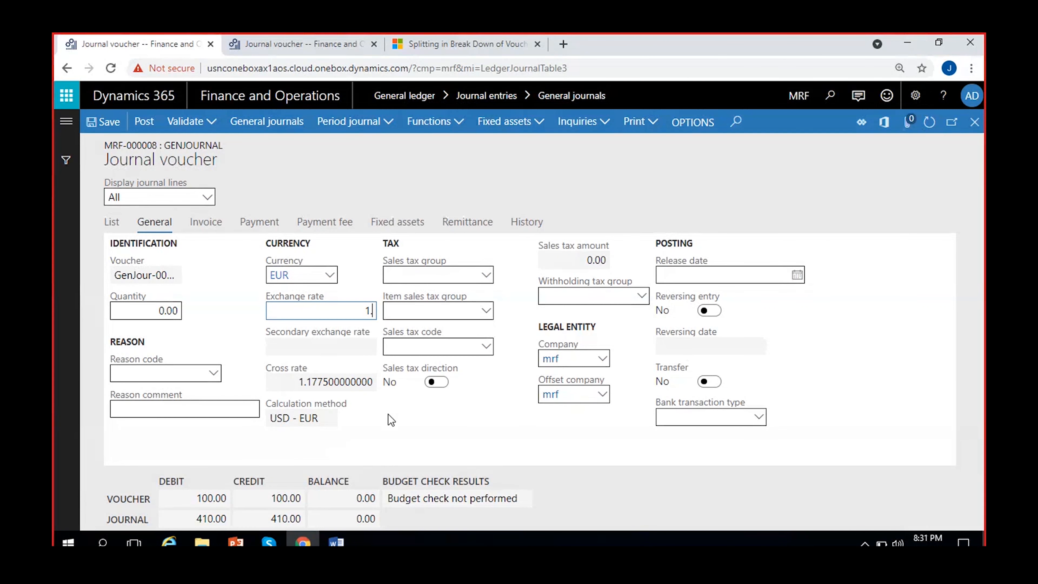
text(8)
click(223, 319)
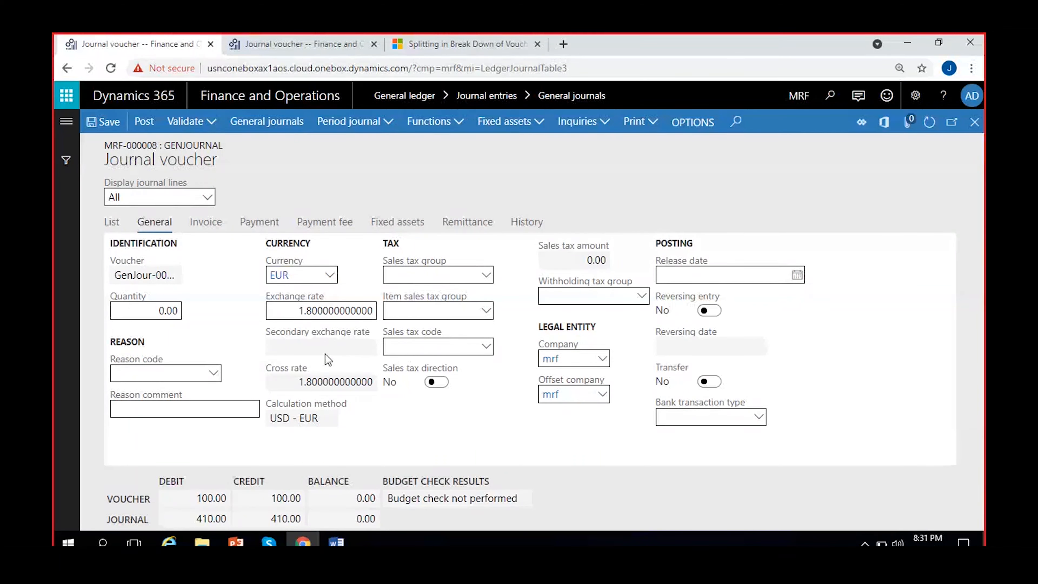
Check the journal line list and the invoice details of the GenJour-000008 line, and return to its general details.
click(112, 222)
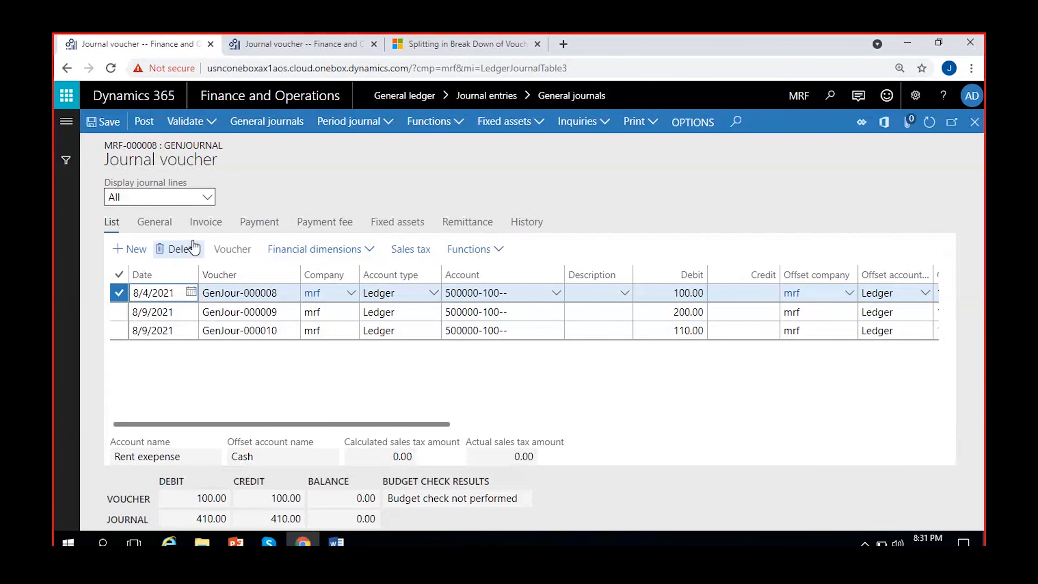
click(198, 227)
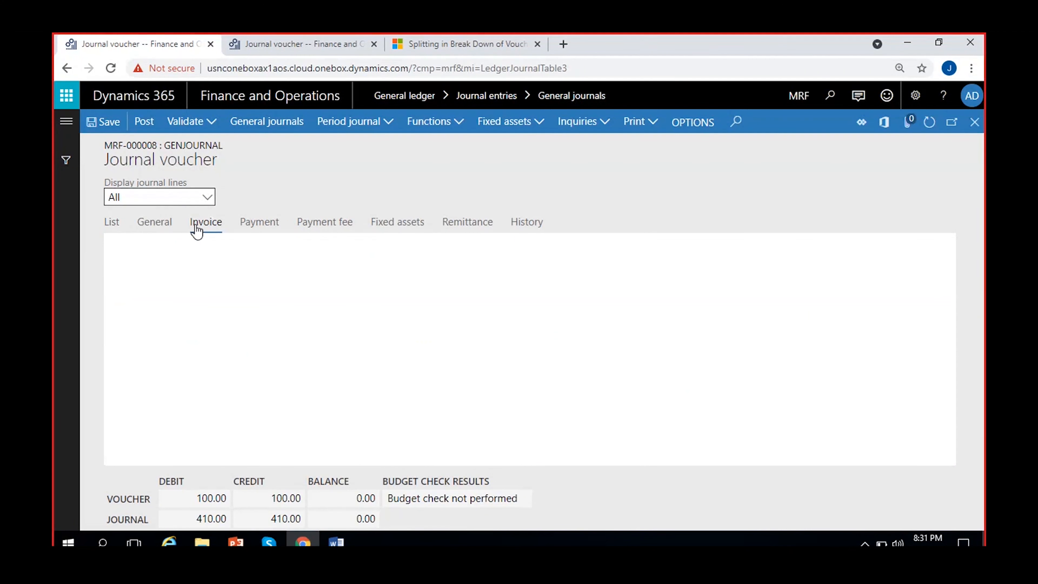
click(143, 230)
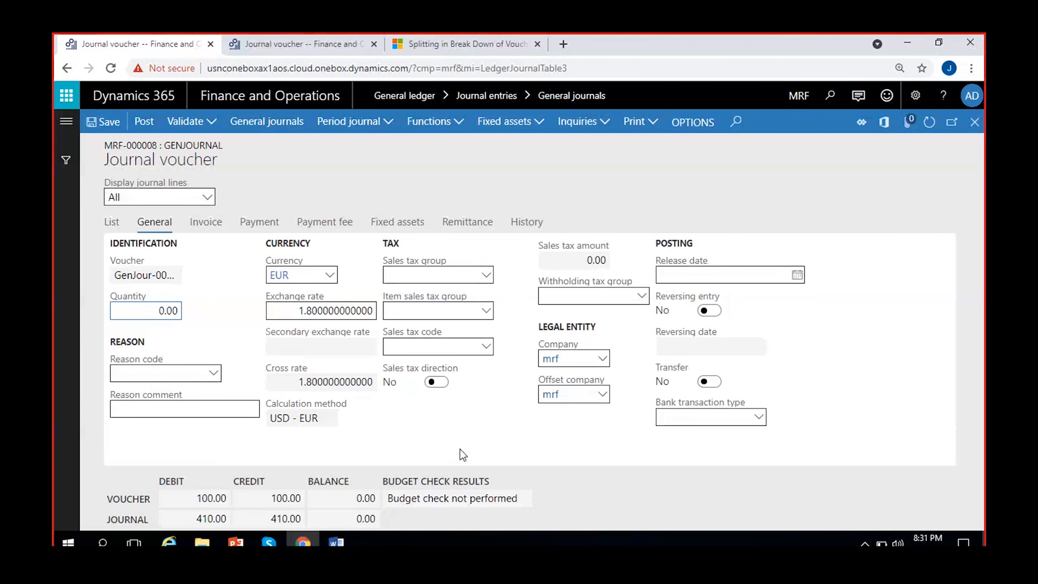
Check the available sales tax, item sales tax and withholding tax groups in the GenJour-000008 line's general details.
click(414, 430)
click(487, 276)
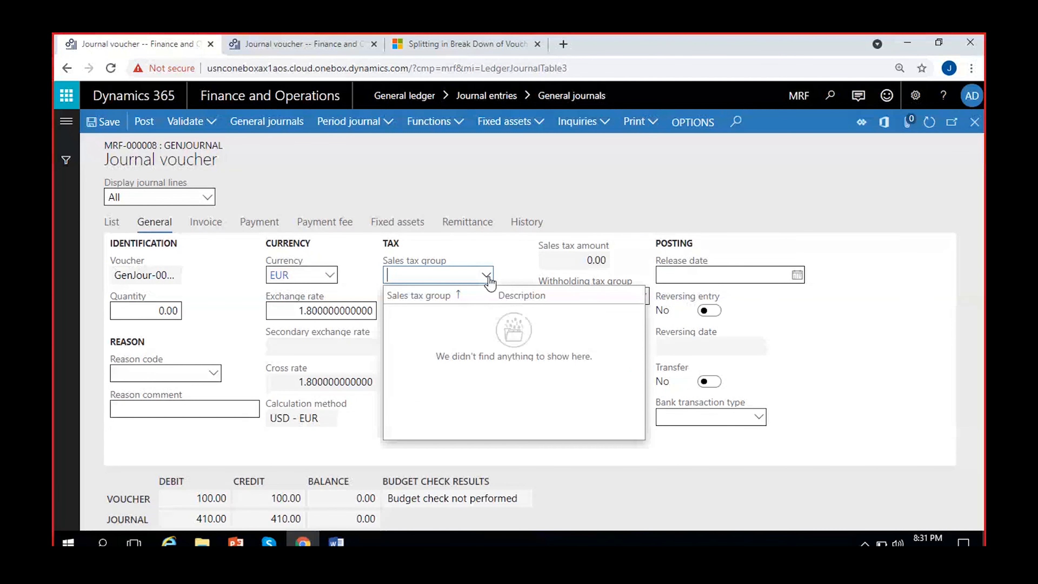
click(488, 278)
click(487, 312)
click(498, 291)
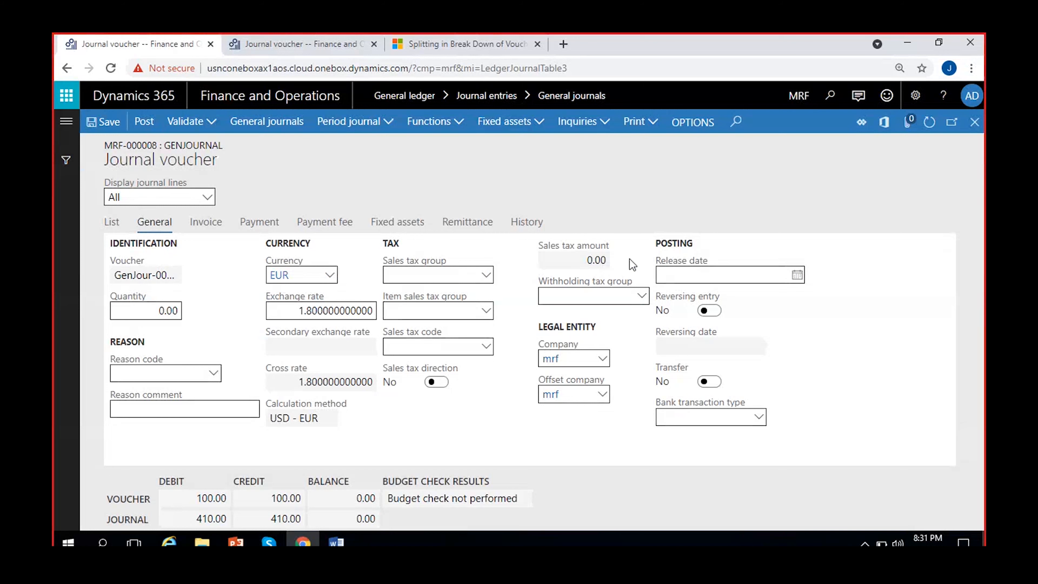
click(643, 296)
click(642, 296)
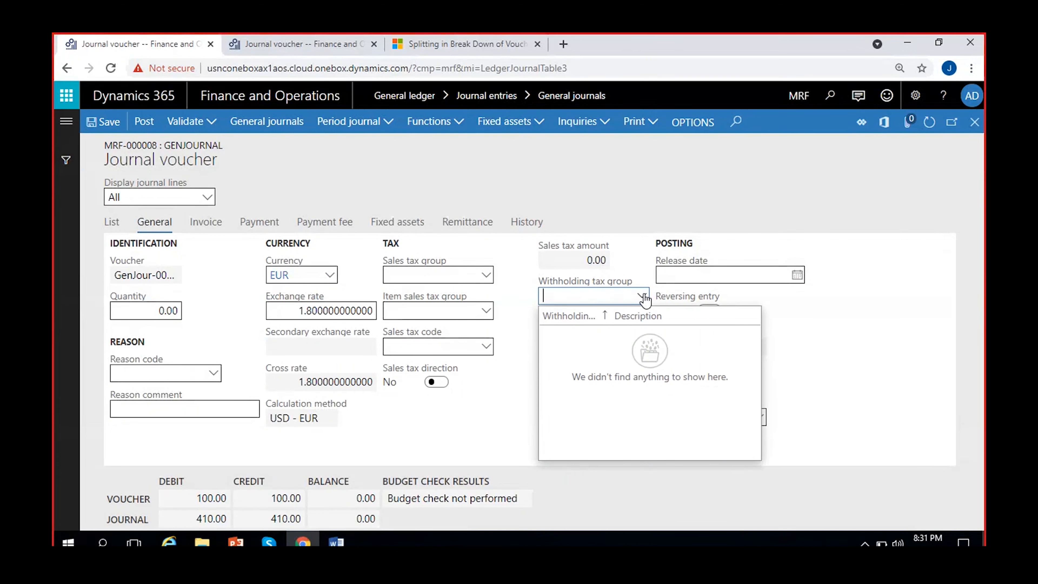
click(526, 296)
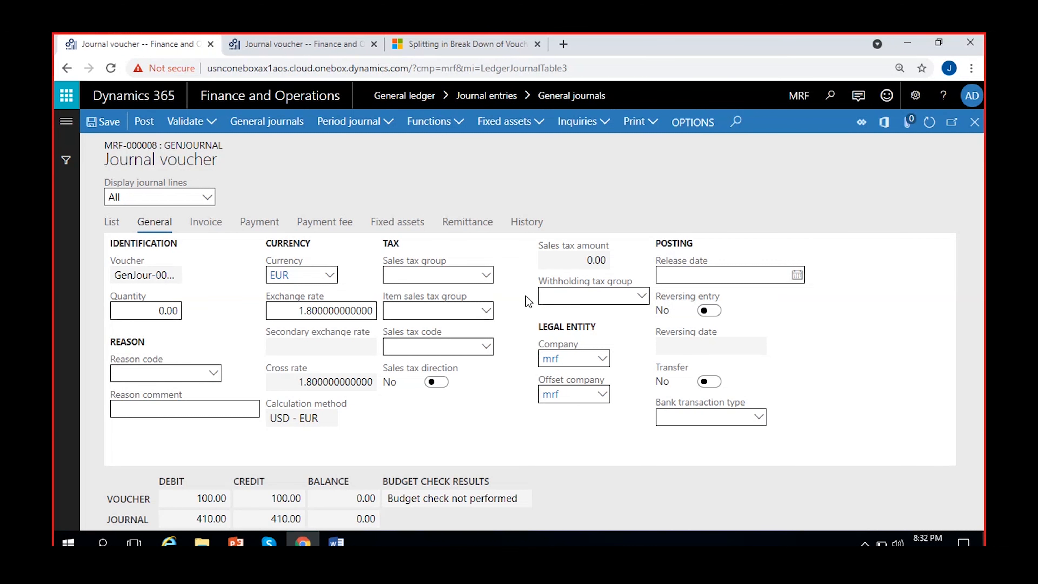
click(580, 300)
Set the release date of the GenJour-000008 line to 8/12/2021.
click(798, 277)
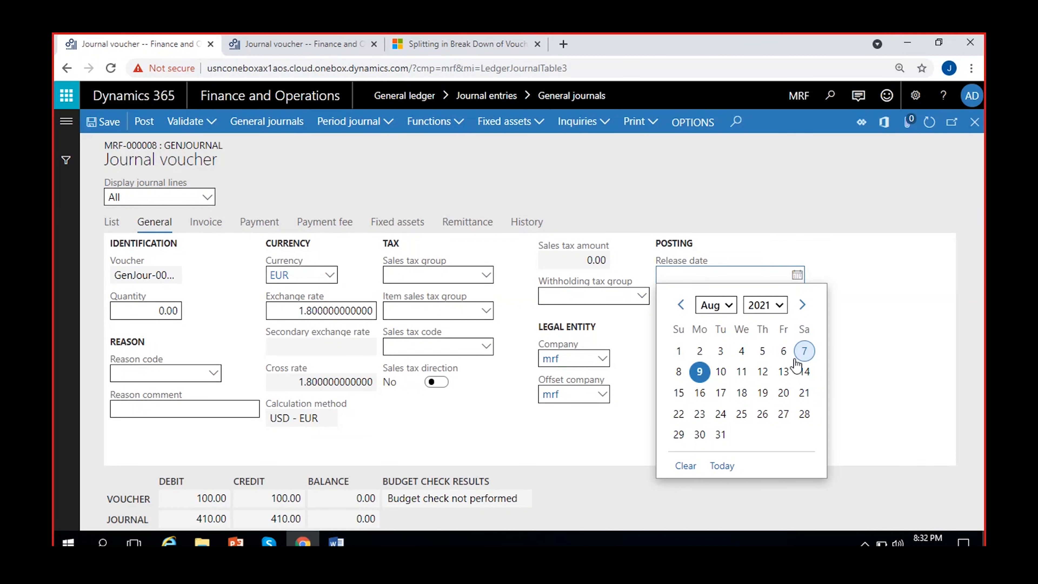
click(763, 371)
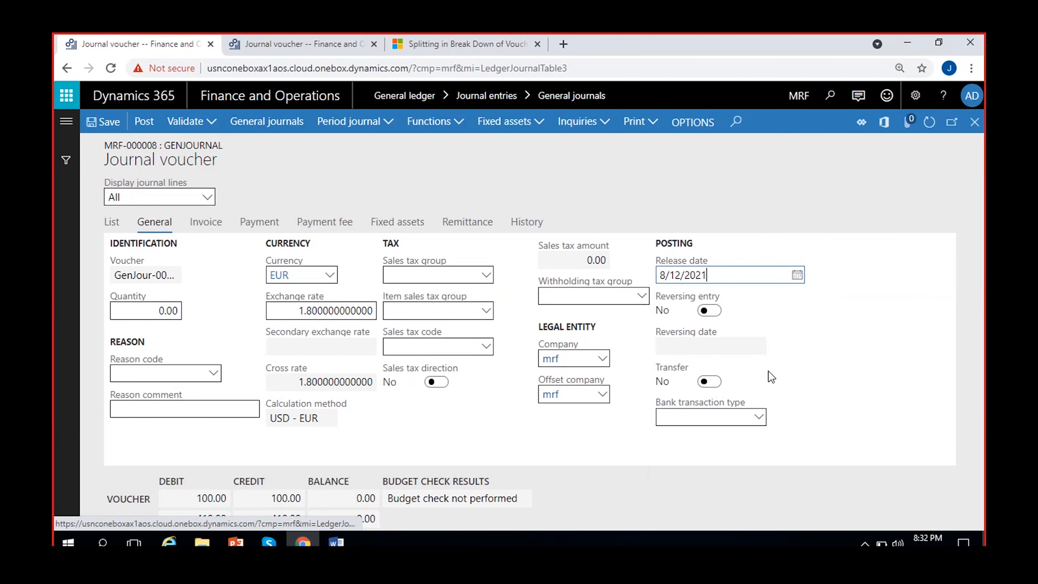
click(756, 332)
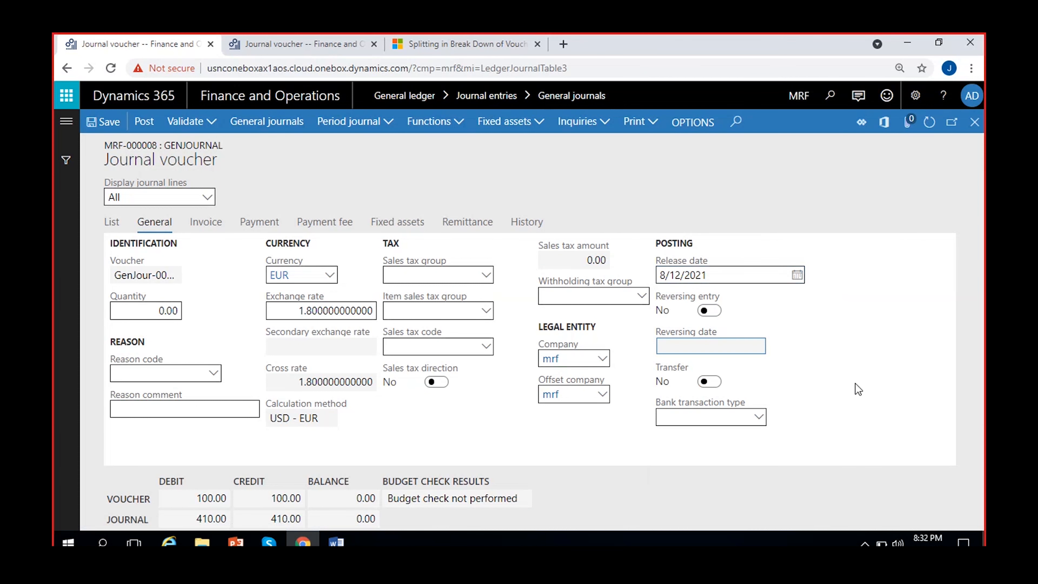
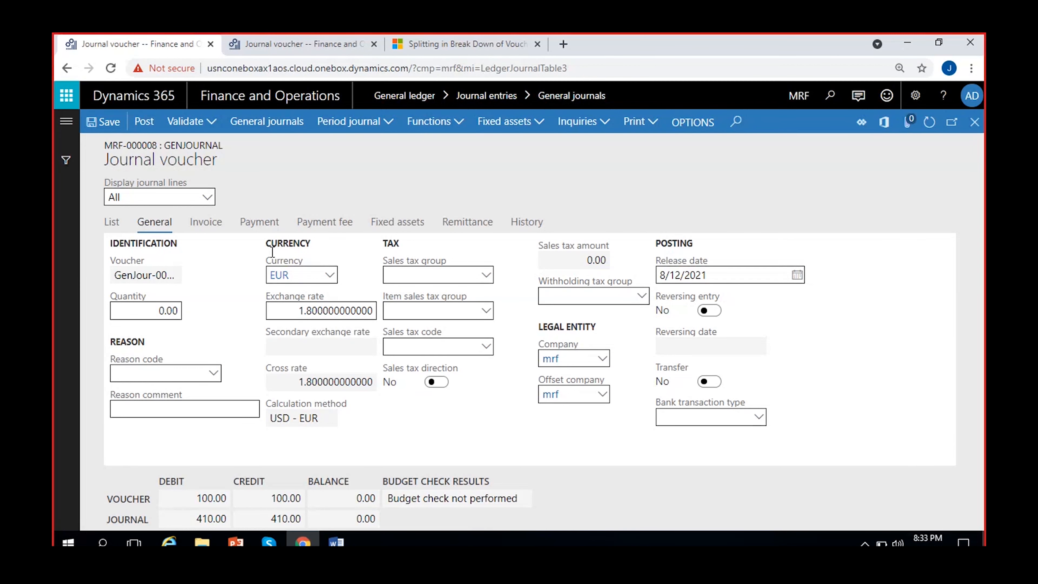
Review the voucher's line list and general details, and check the header details of journal MRF-000008 in the general journals.
click(111, 222)
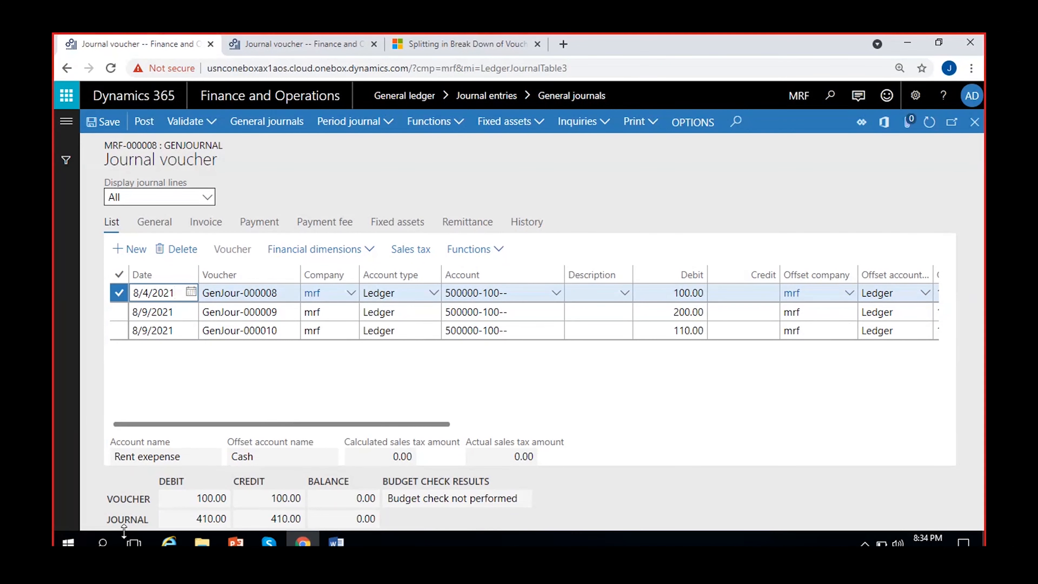
click(157, 226)
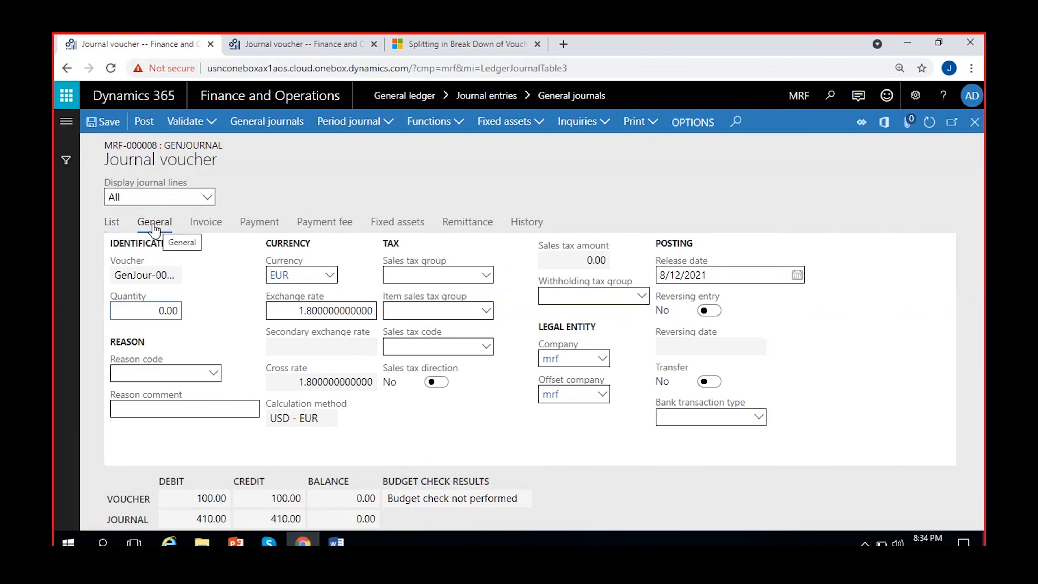
click(111, 222)
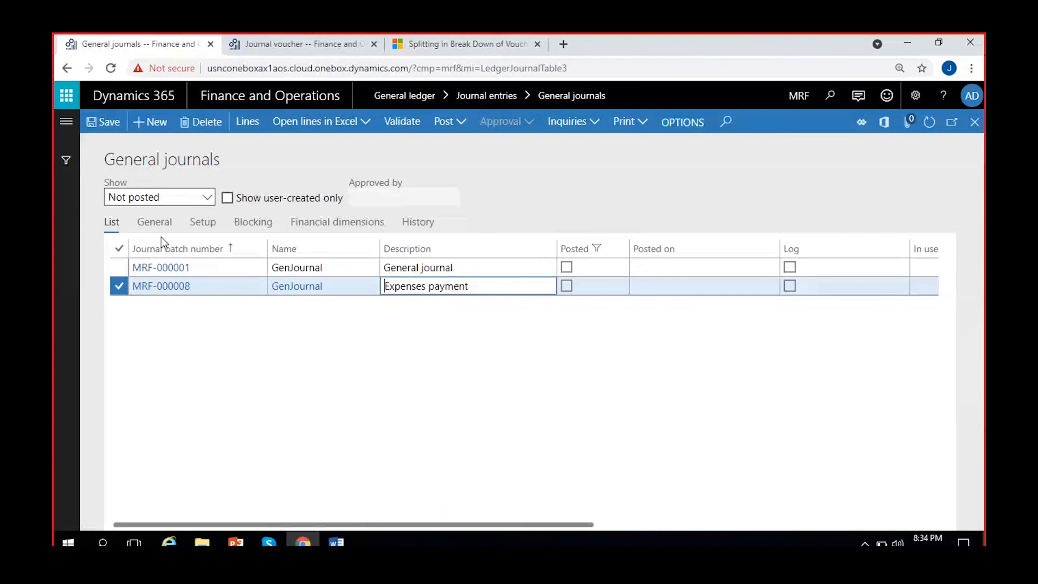
click(148, 224)
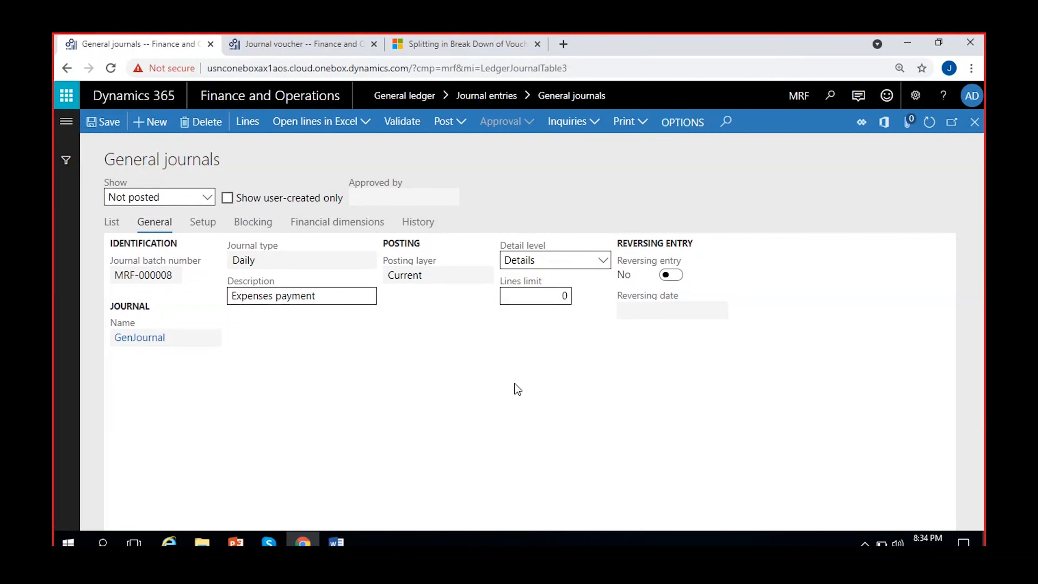
click(117, 226)
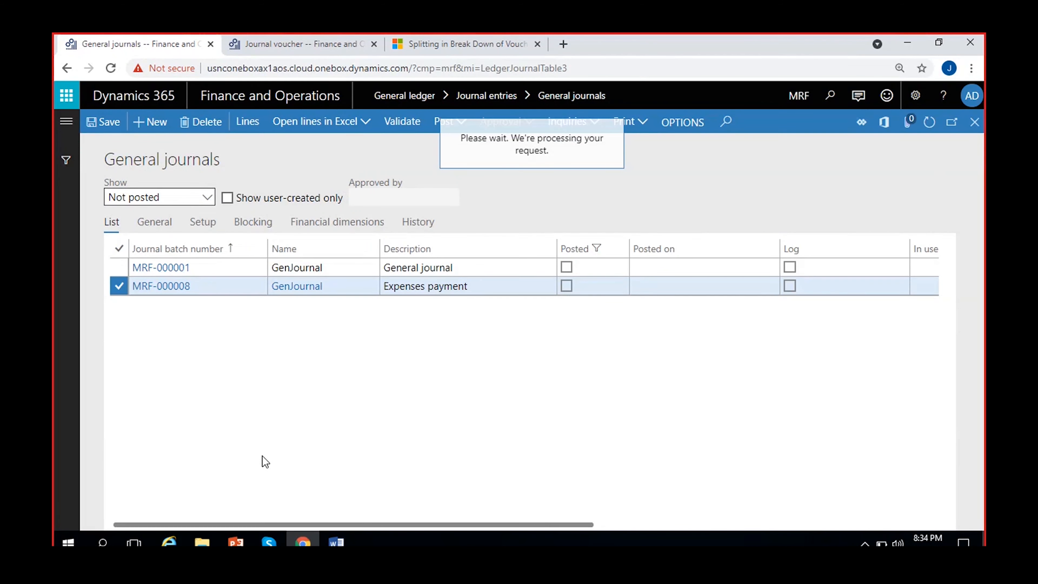
Return to the GenJour-000008 line's general details in journal MRF-000008 and check the bank transaction type options.
click(162, 225)
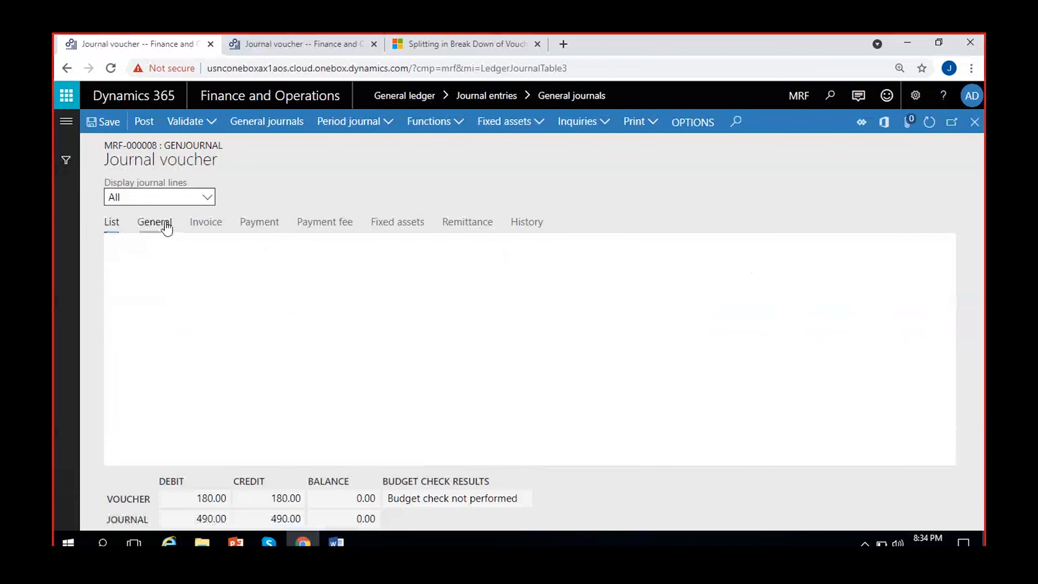
click(697, 460)
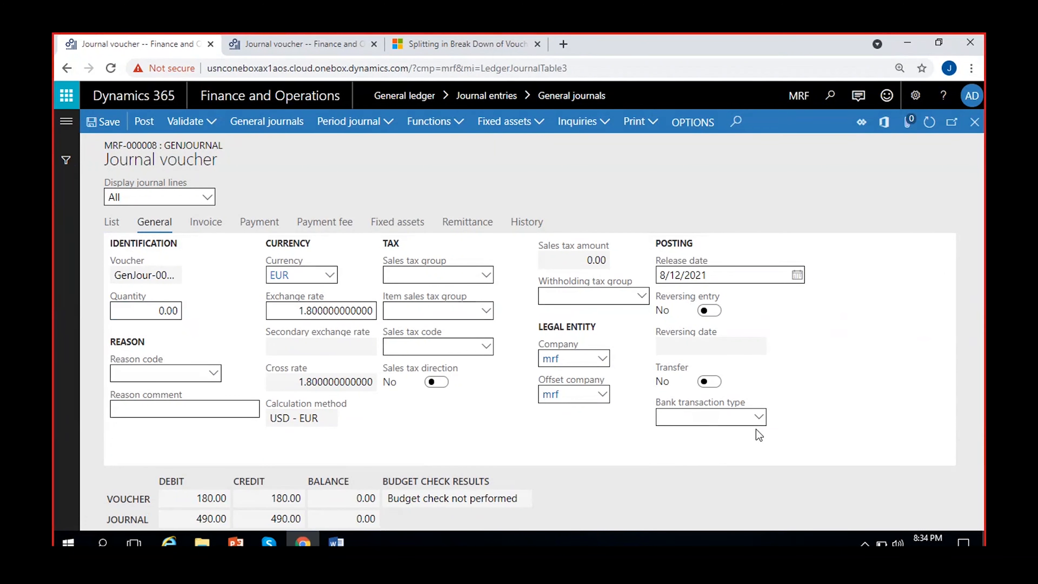
click(758, 417)
click(759, 417)
click(718, 430)
click(752, 418)
click(630, 437)
Review the invoice, payment and payment fee details of the GenJour-000008 line, returning to the journal line list.
click(216, 226)
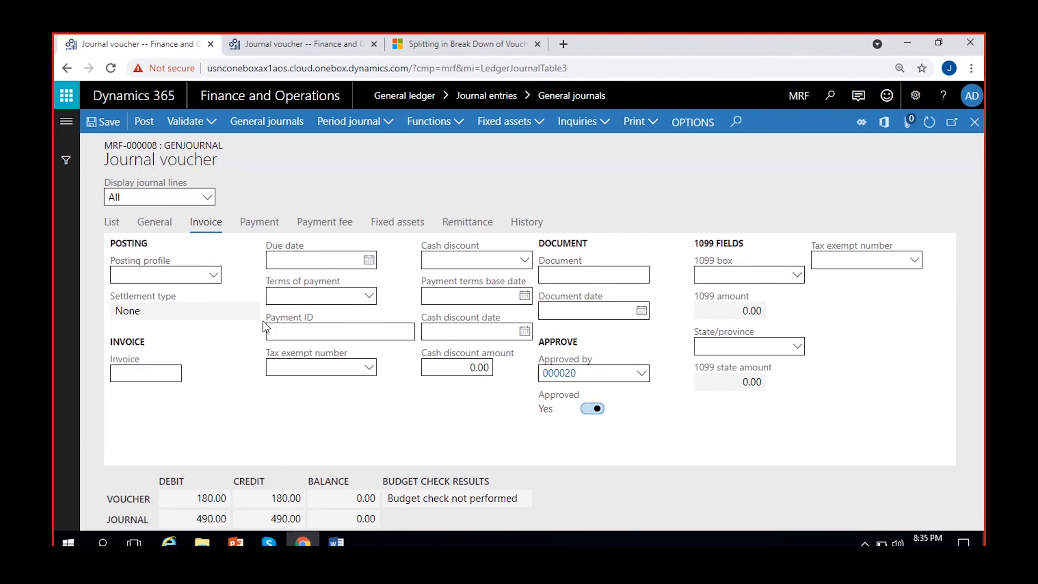
click(113, 220)
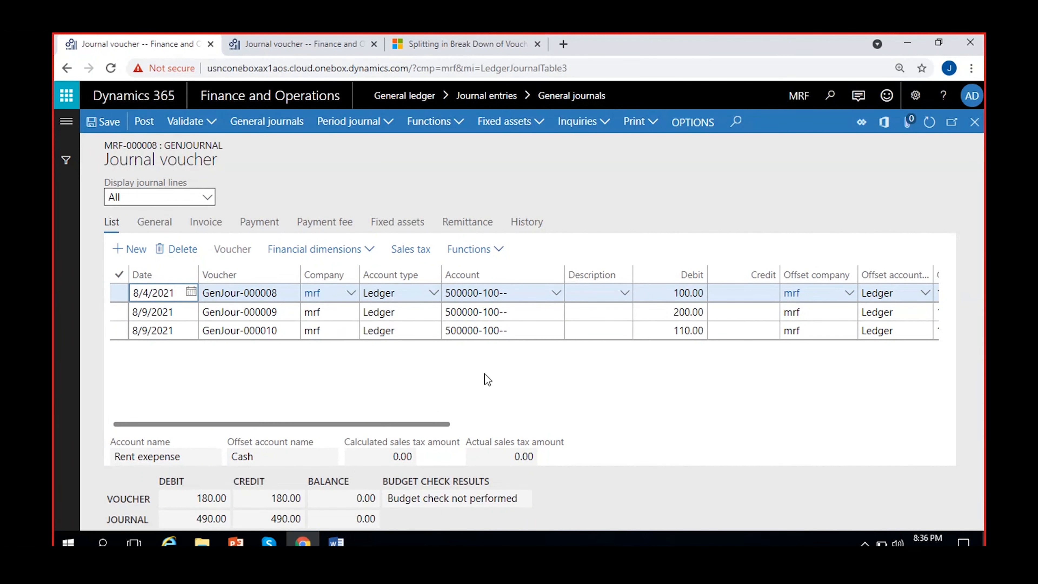
click(452, 377)
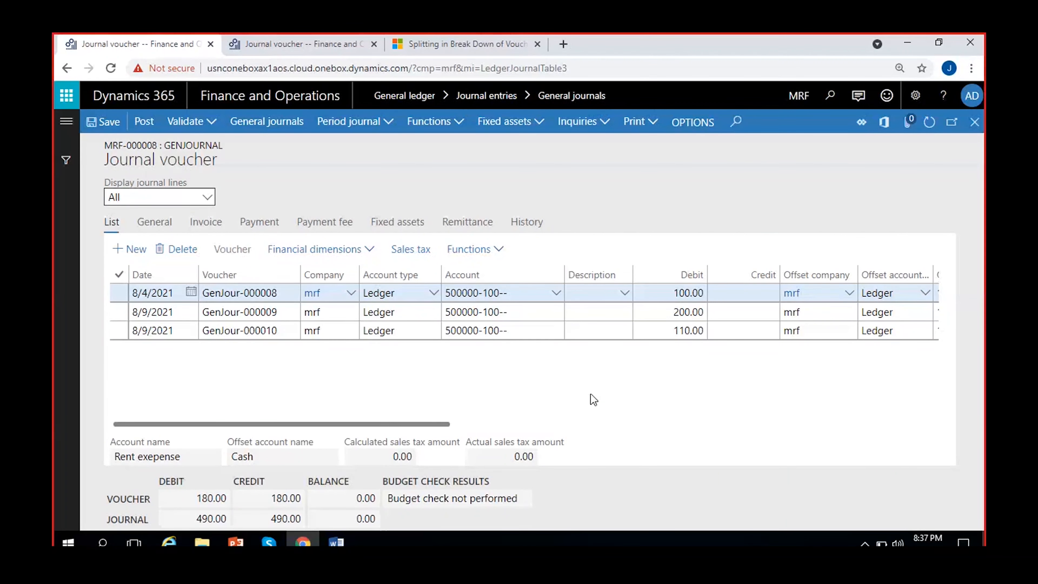
click(249, 227)
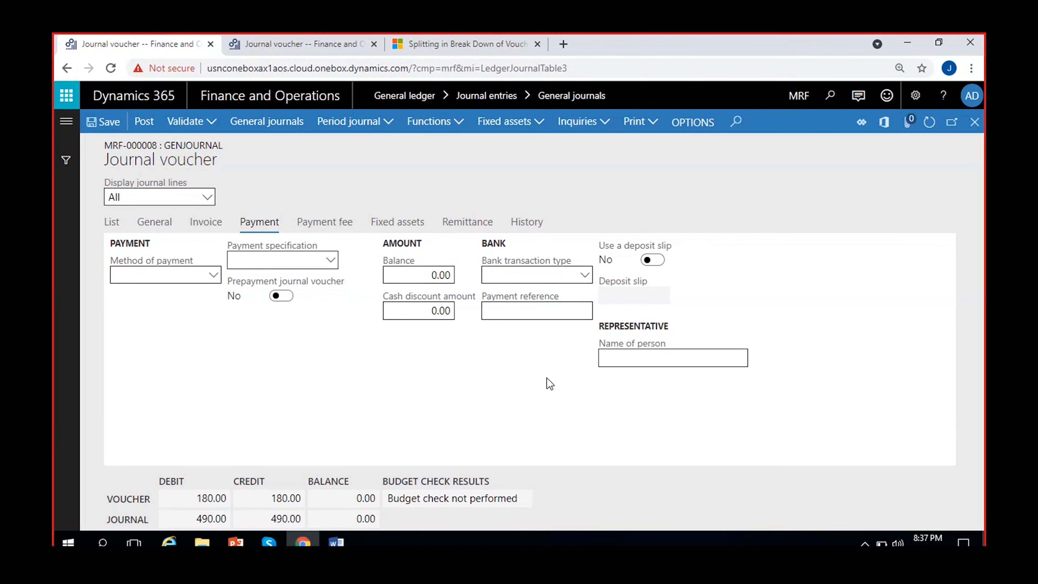
click(322, 228)
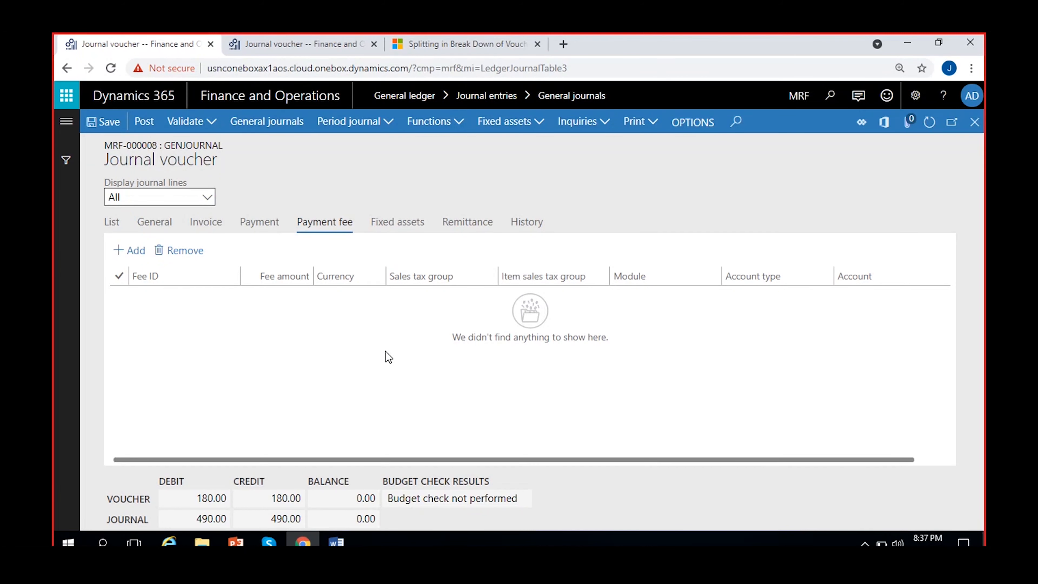
click(116, 220)
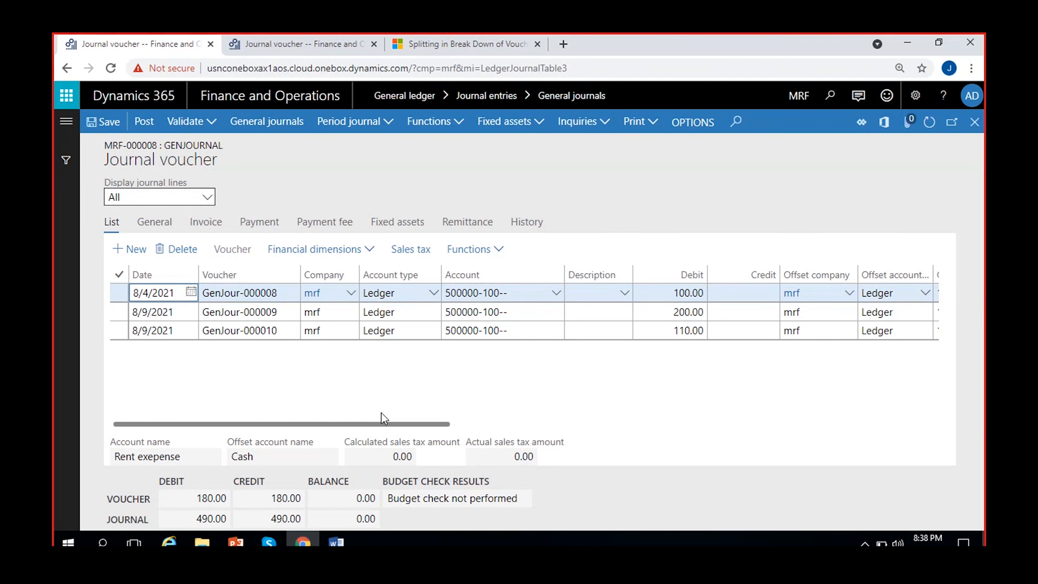
Examine the fixed asset transaction types available for the GenJour-000008 line, keeping Acquisition selected.
click(374, 222)
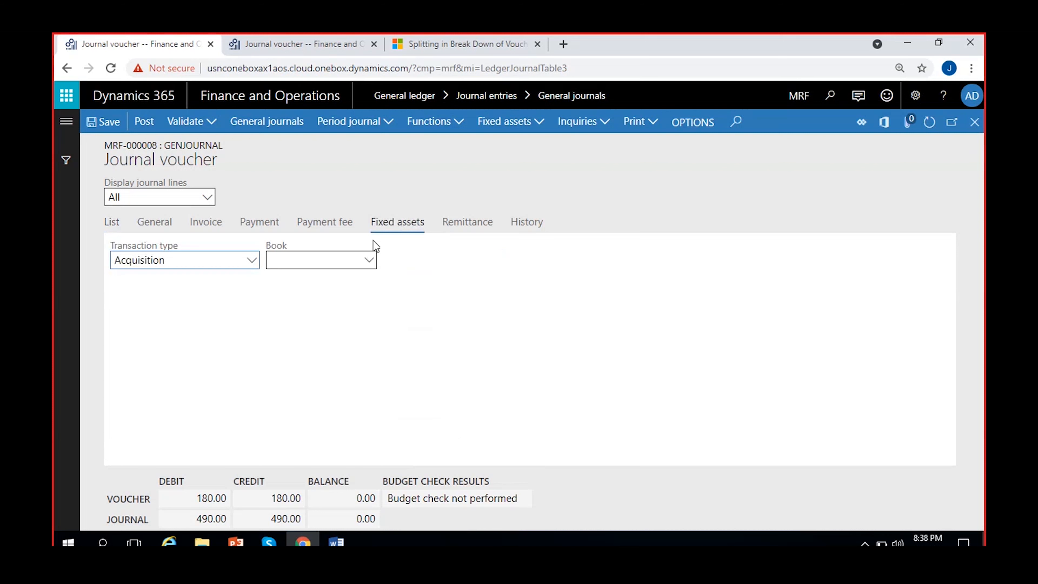
click(297, 340)
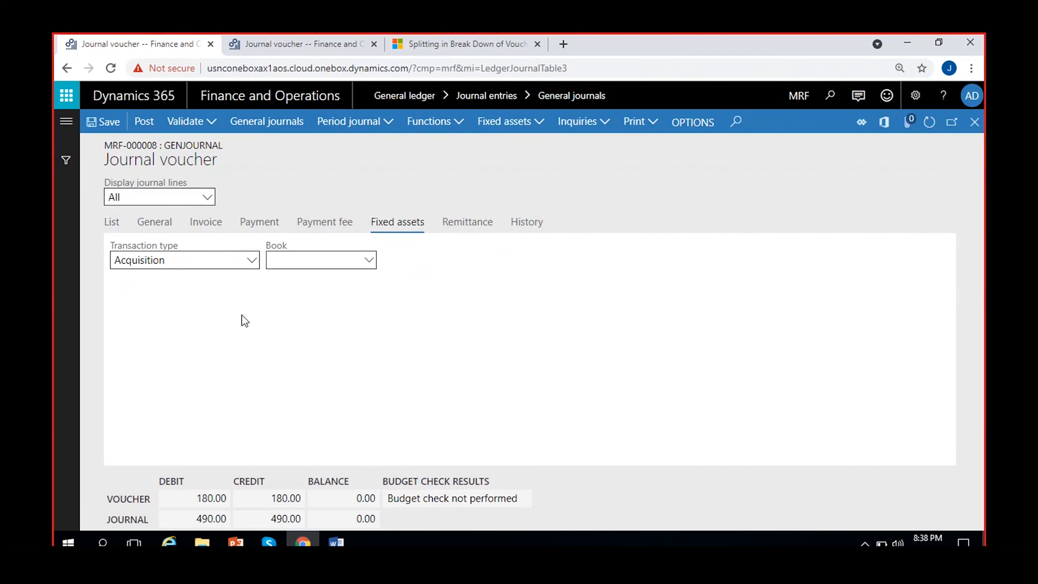
click(254, 263)
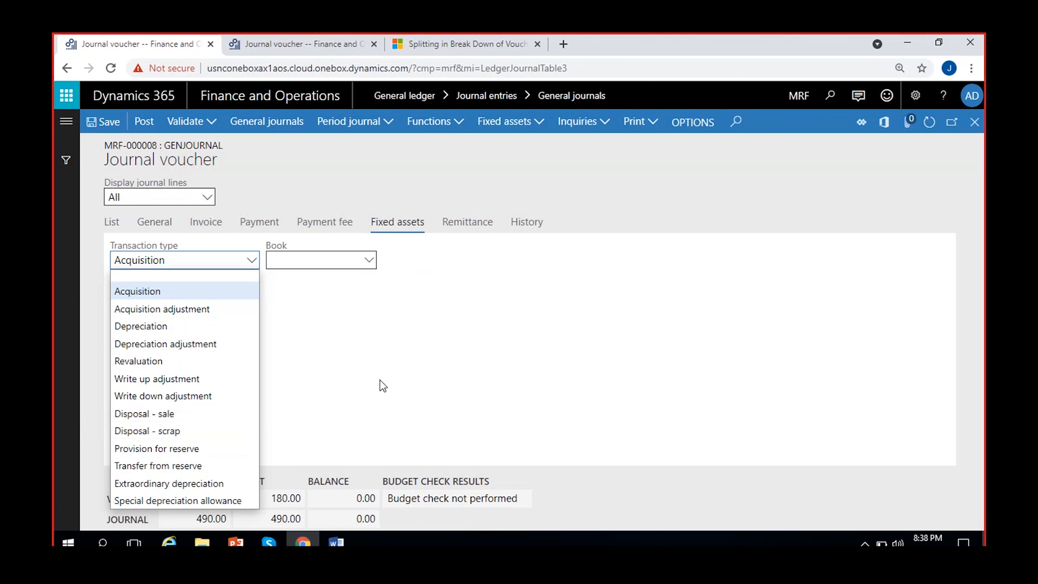
click(300, 323)
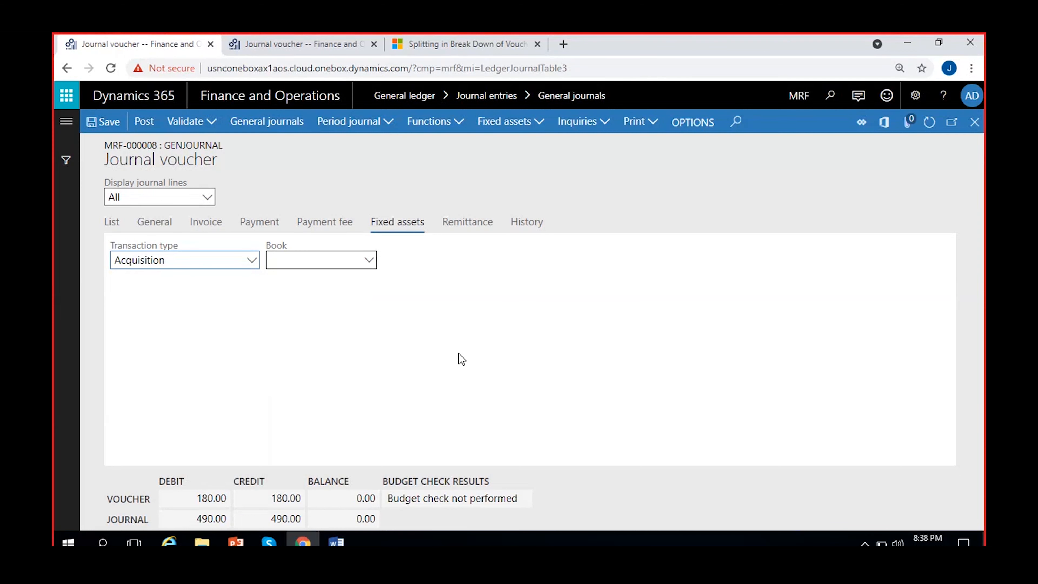
Examine the remittance location and address fields of the GenJour-000008 line, checking back with the journal line list.
click(476, 225)
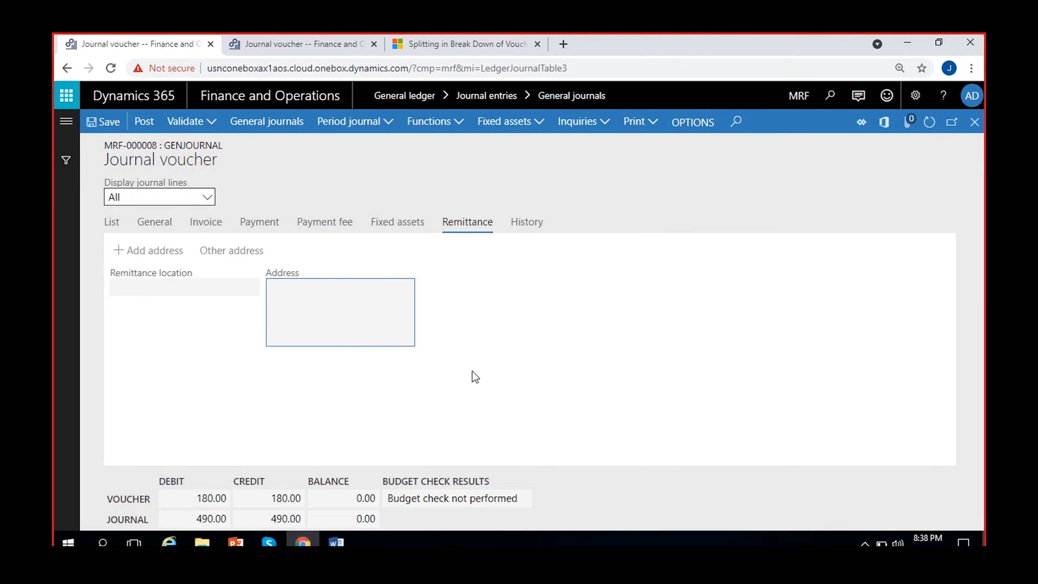
click(238, 289)
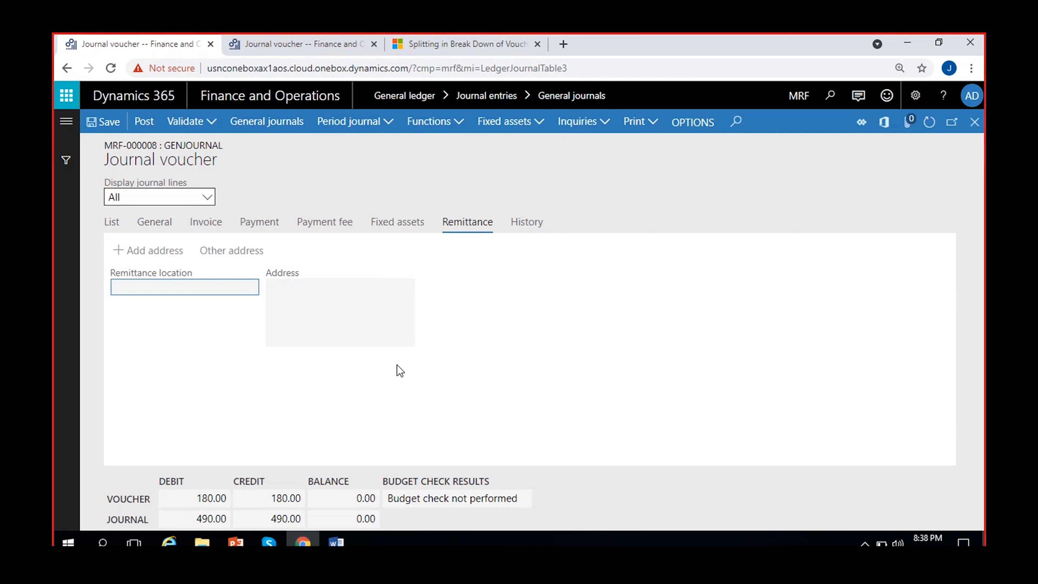
click(323, 322)
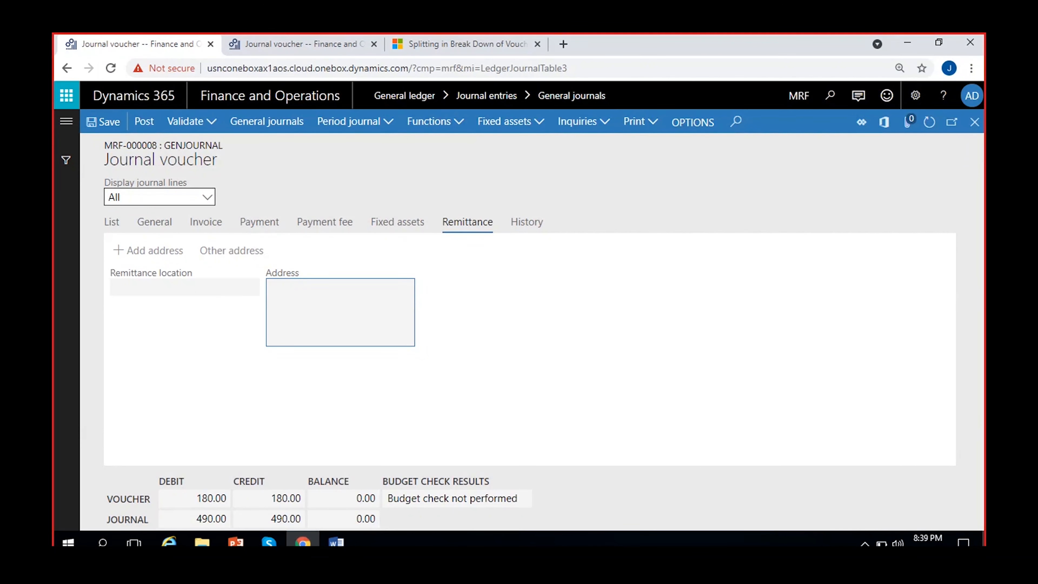
click(384, 406)
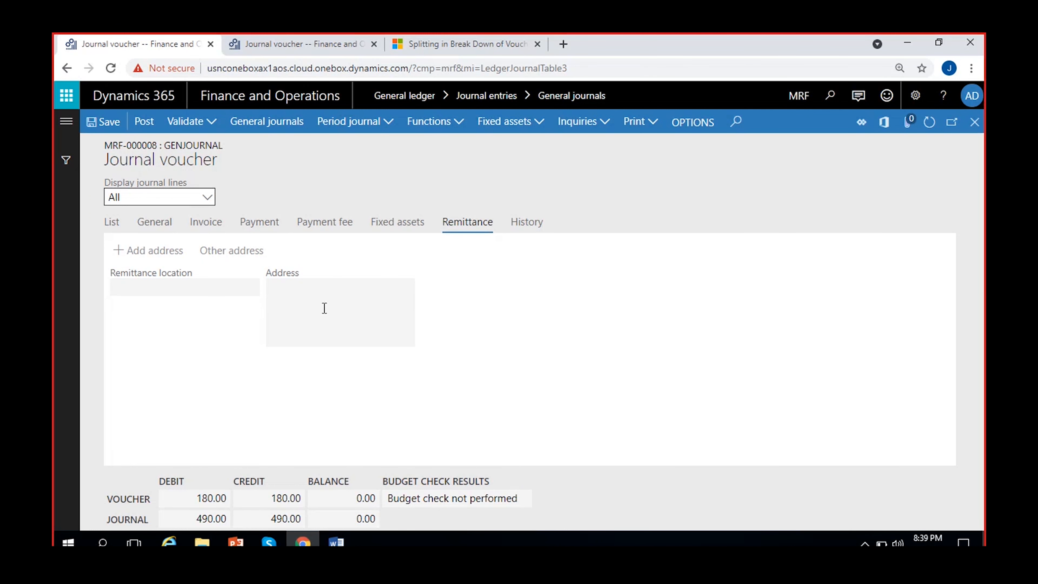
click(309, 323)
click(110, 232)
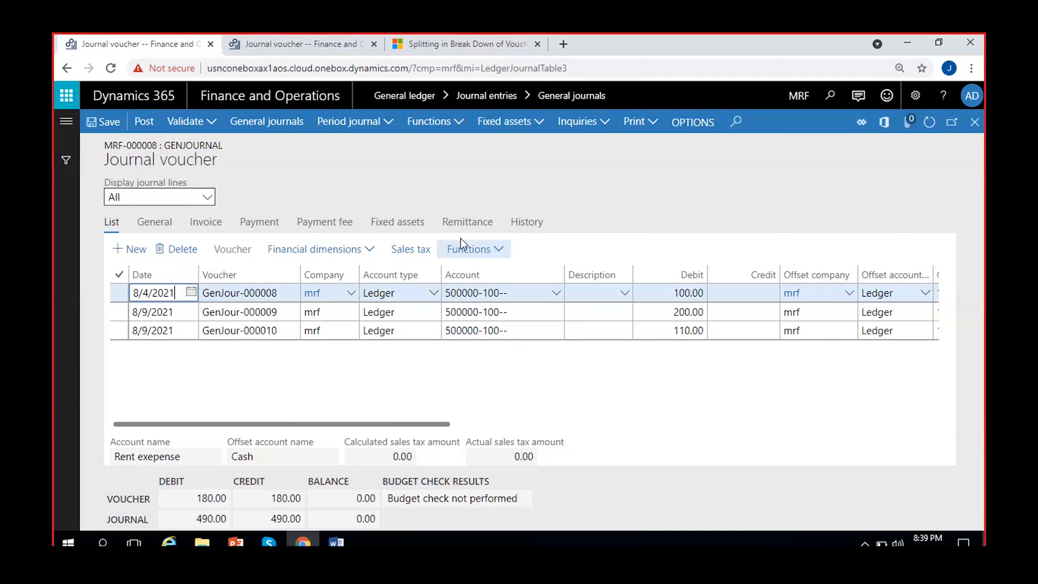
click(467, 223)
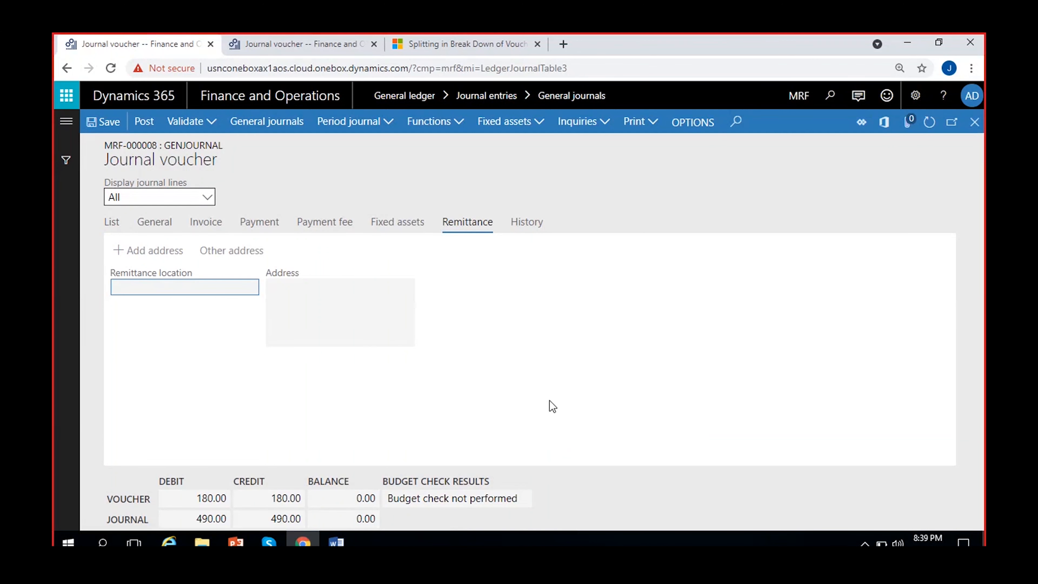
Examine the GenJour-000008 line's history, including the errors detected, posted on and transferred by fields.
click(527, 223)
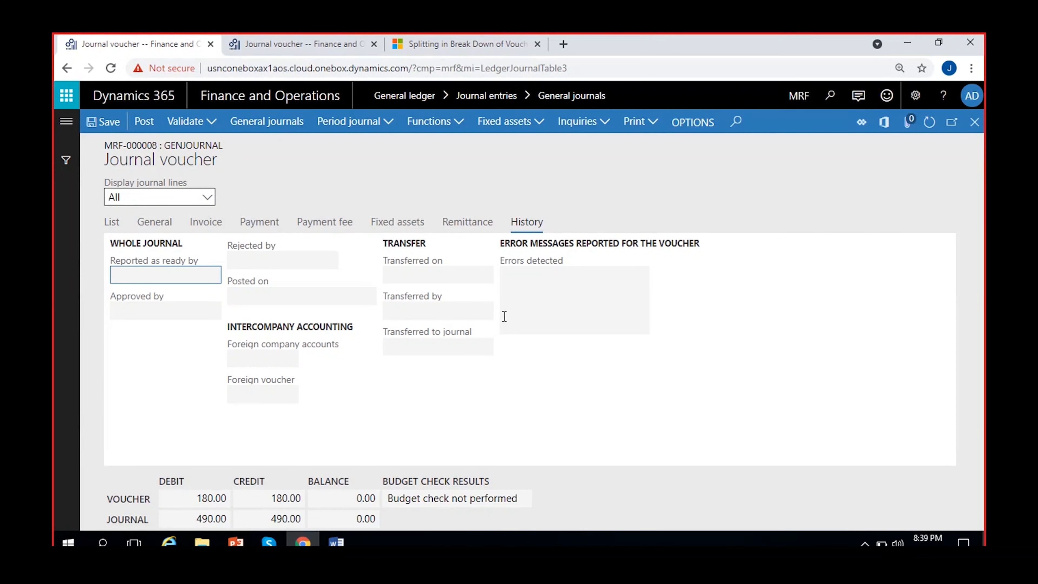
click(509, 279)
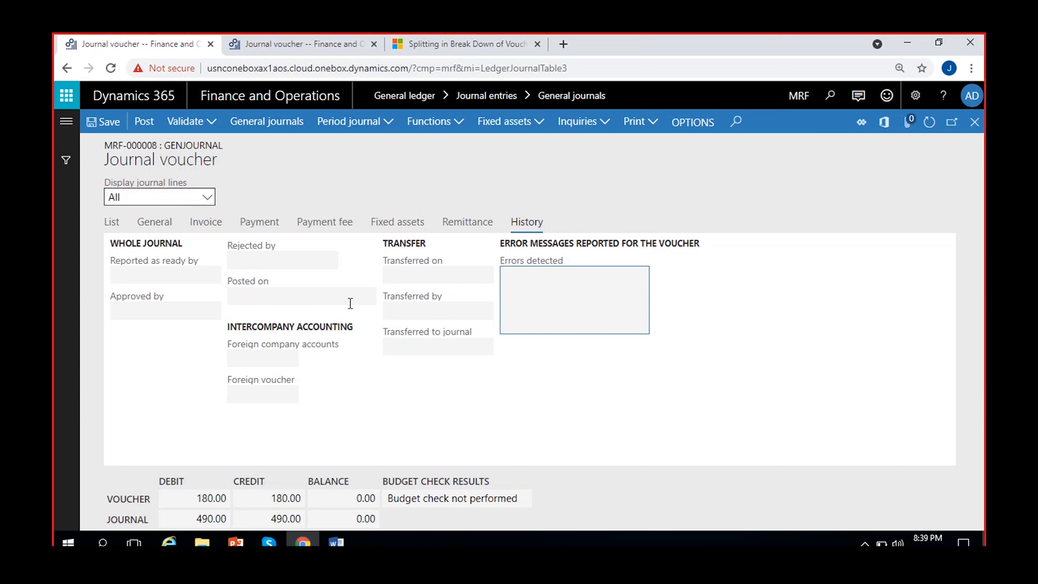
click(276, 300)
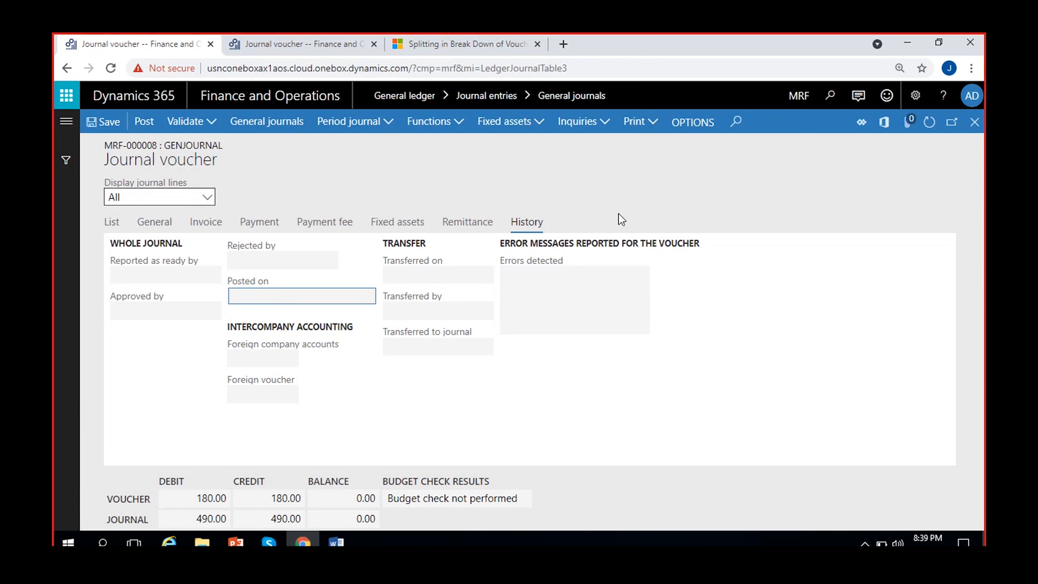
click(453, 307)
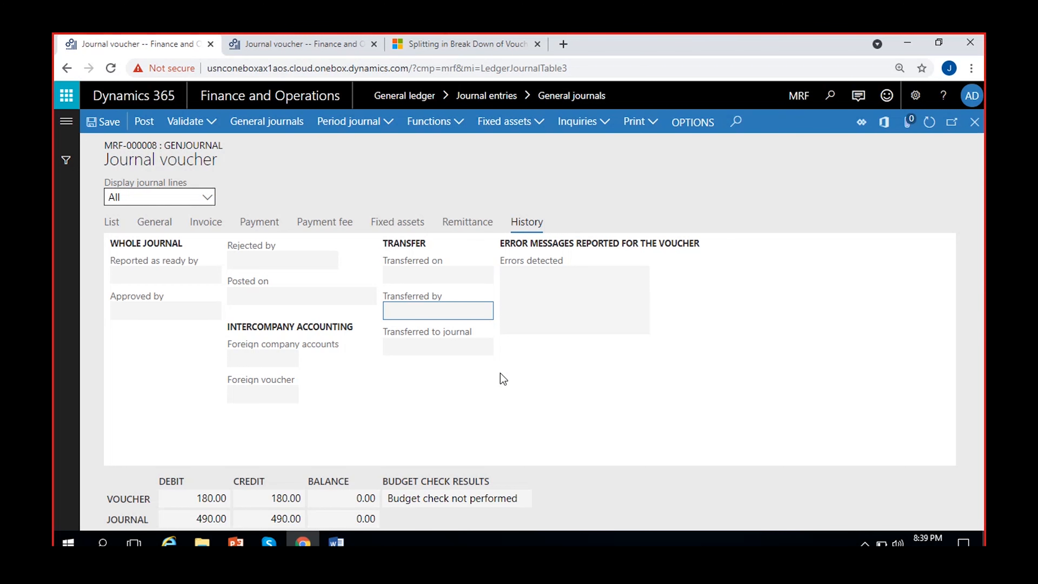
Review the general and invoice details of the GenJour-000008 line again, returning to the journal line list.
click(111, 224)
click(155, 224)
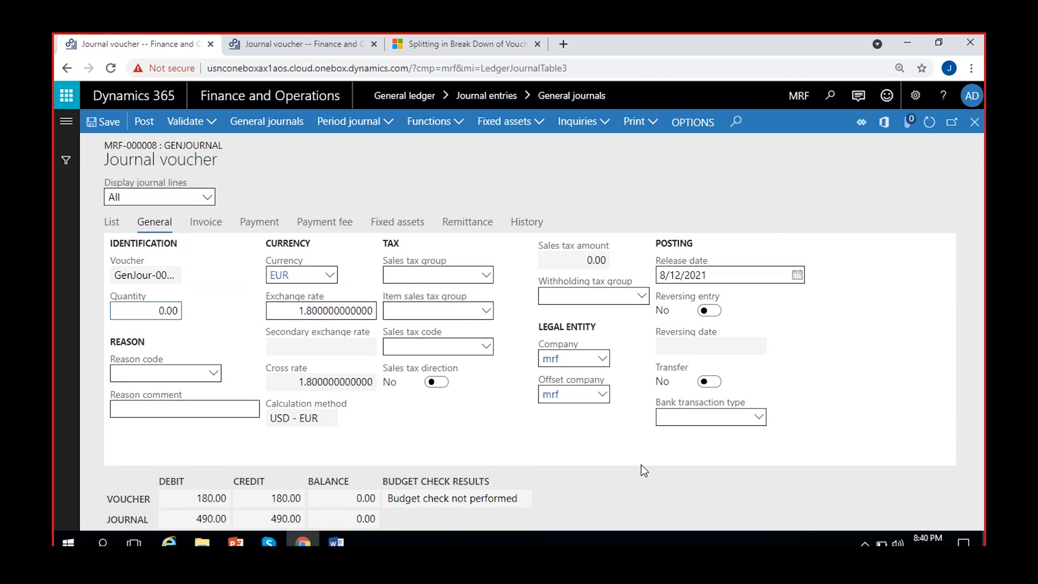
click(203, 233)
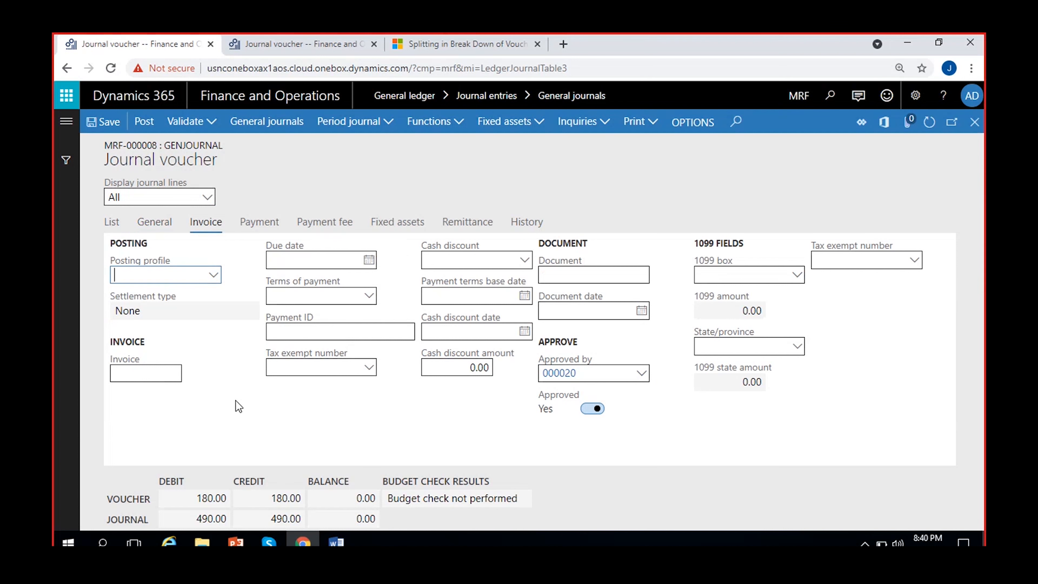
click(158, 230)
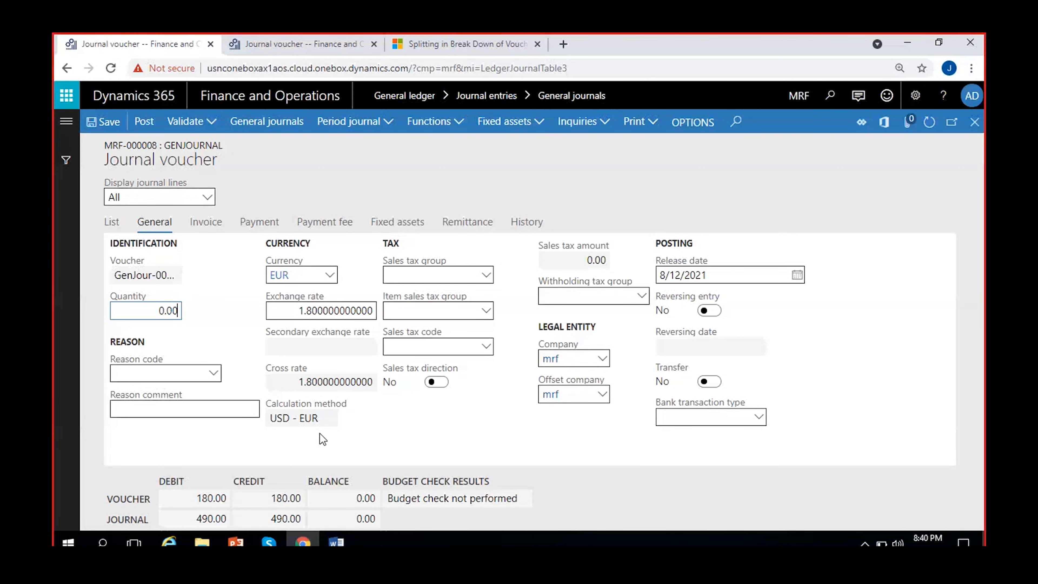
click(300, 347)
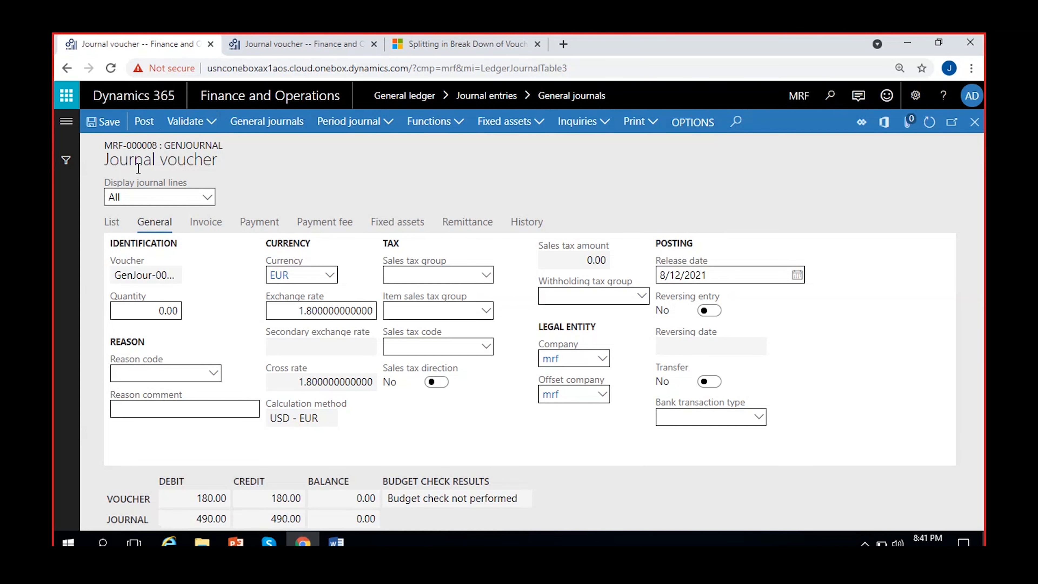
click(110, 223)
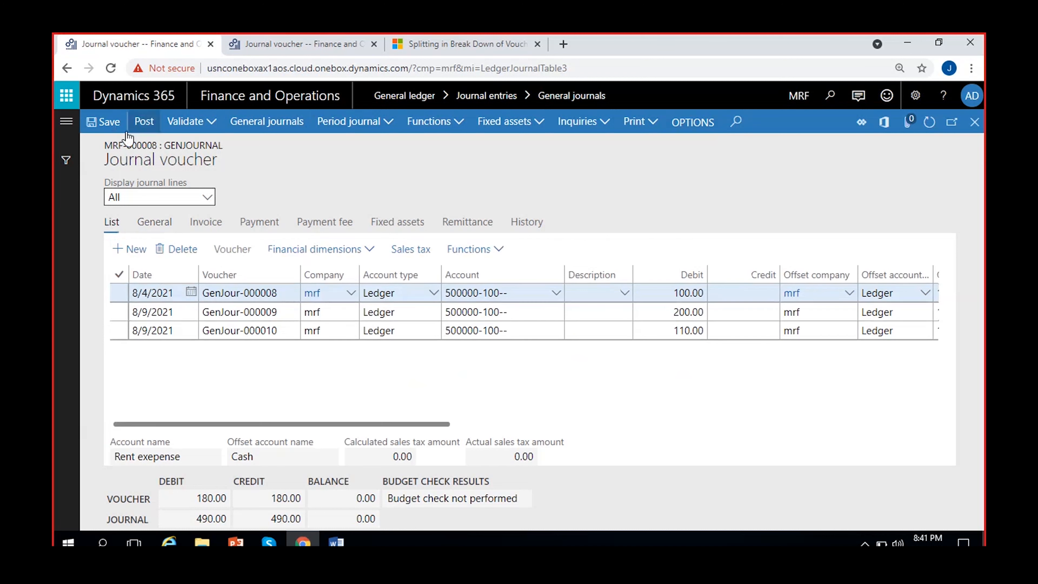
Save the journal voucher lines of MRF-000008.
click(108, 129)
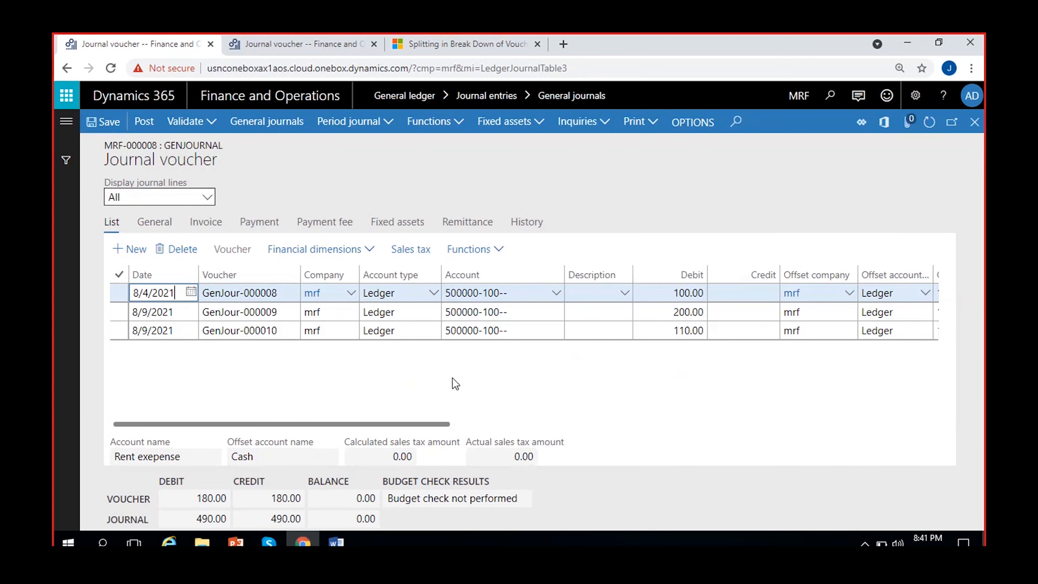
click(103, 123)
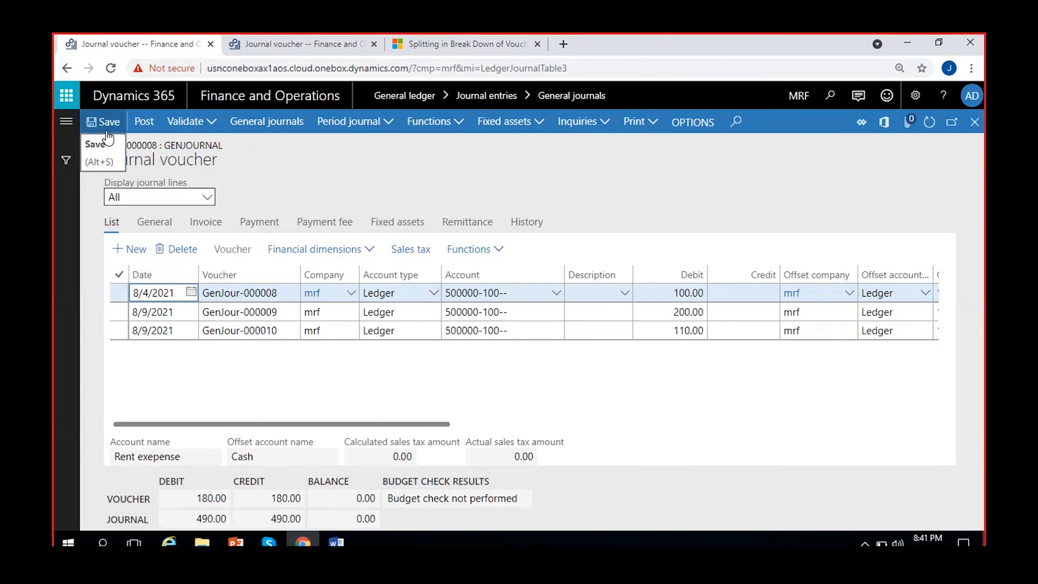
click(100, 121)
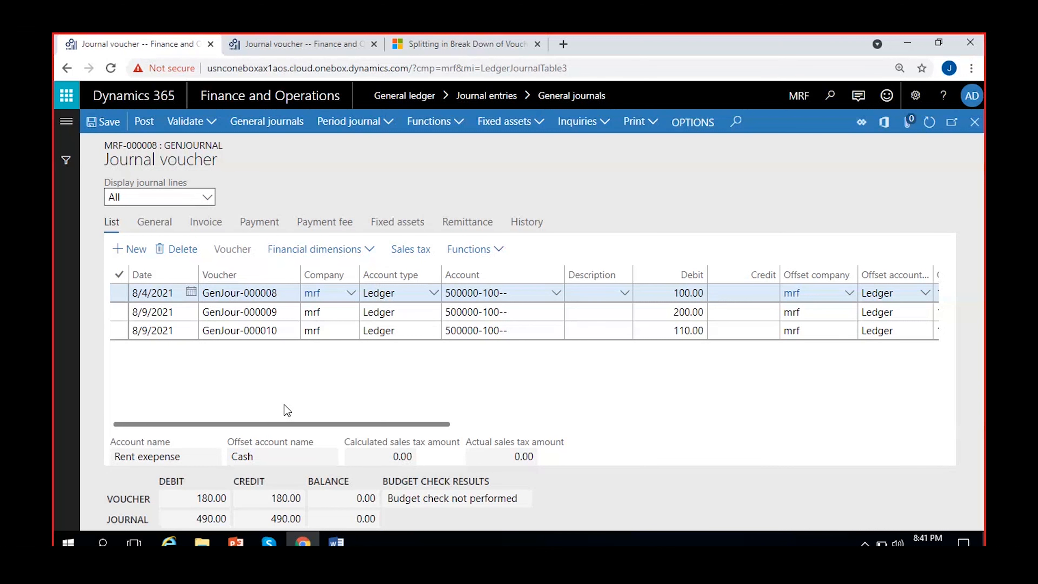
Validate the whole MRF-000008 journal and examine the message reported for voucher GenJour-000008.
click(209, 128)
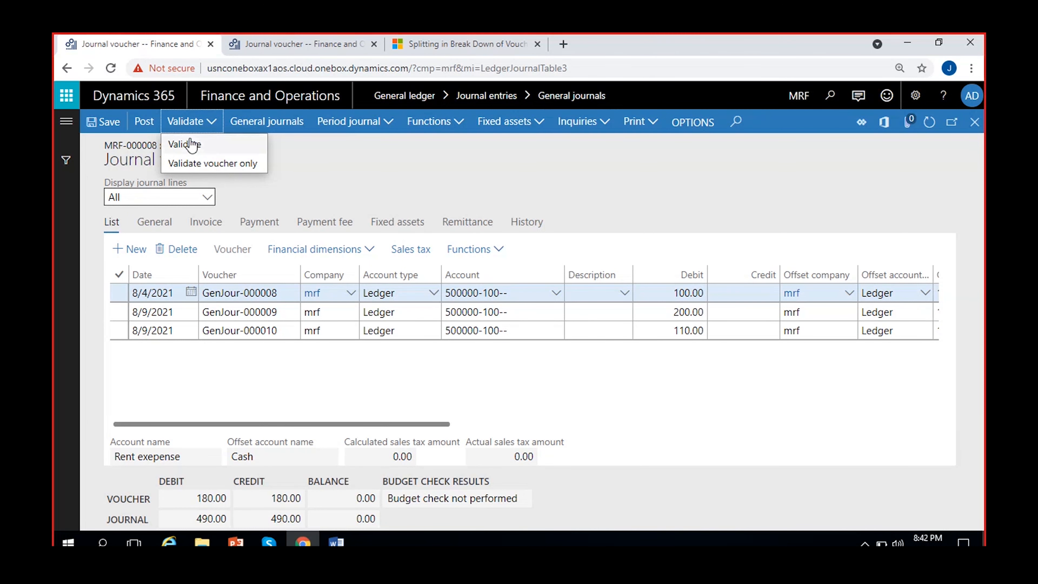
click(213, 143)
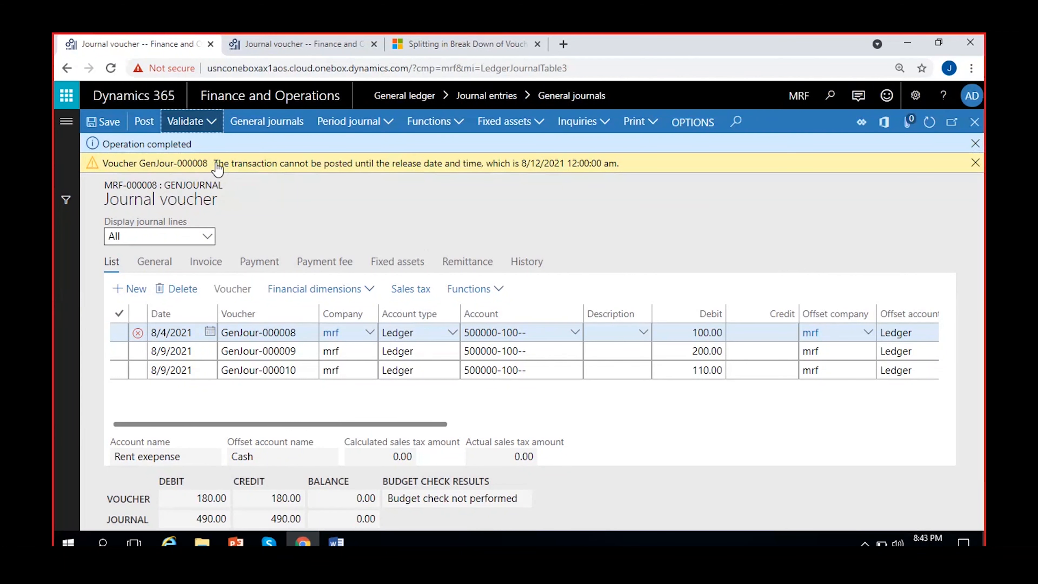
drag(216, 163, 623, 163)
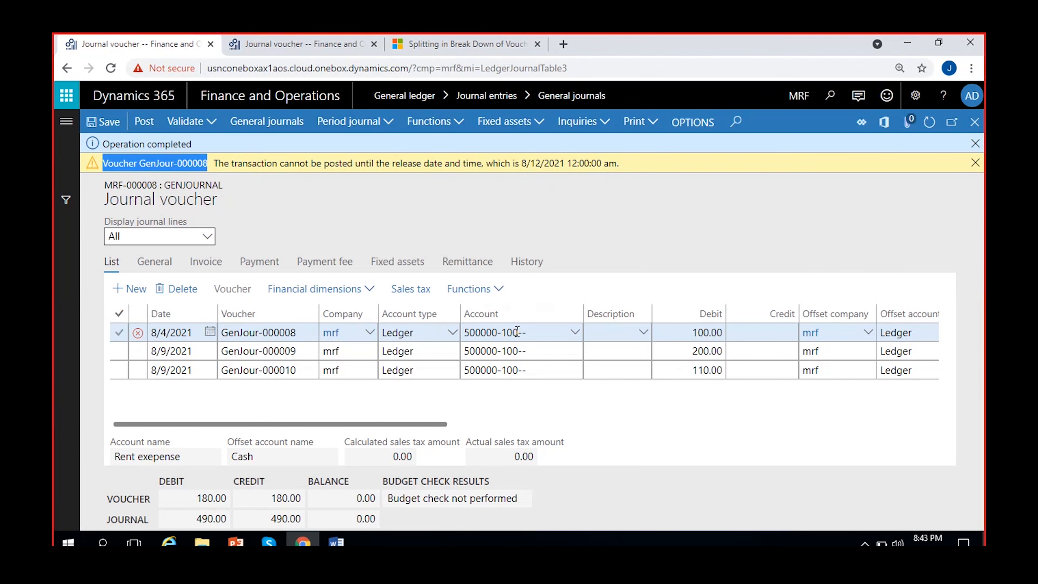
click(123, 337)
drag(523, 164, 566, 176)
click(569, 206)
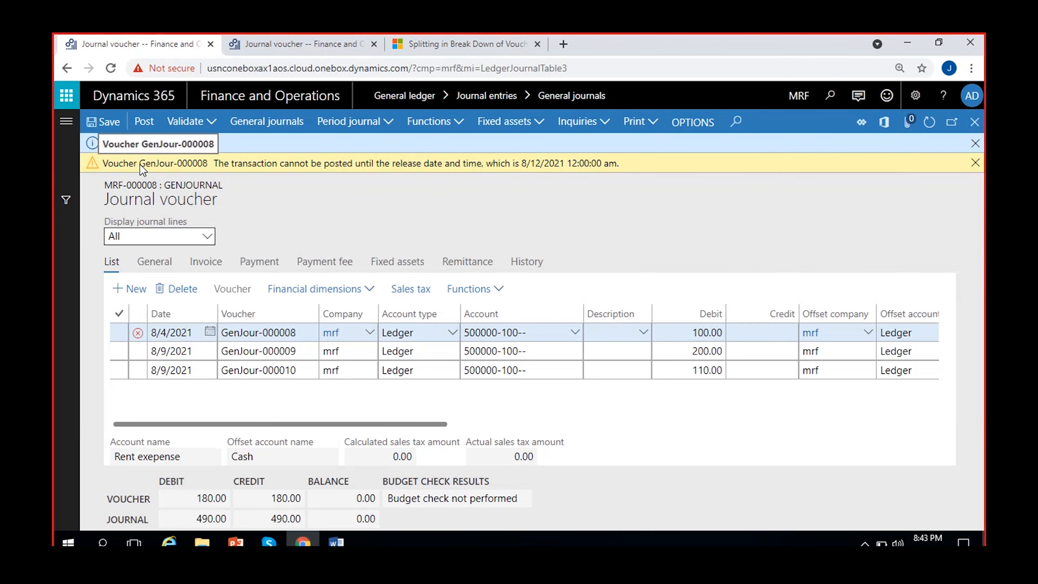
click(206, 166)
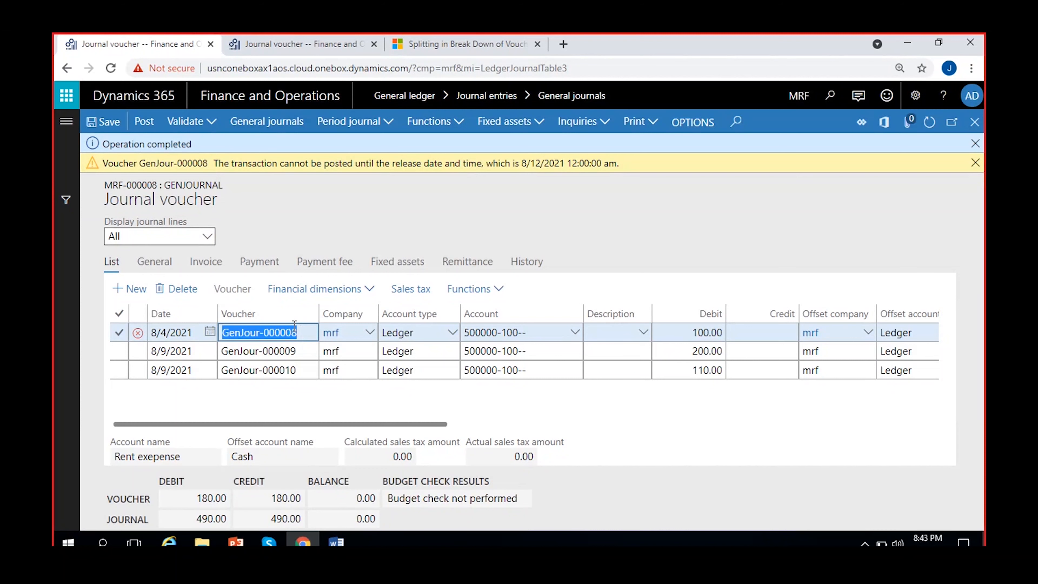
click(301, 332)
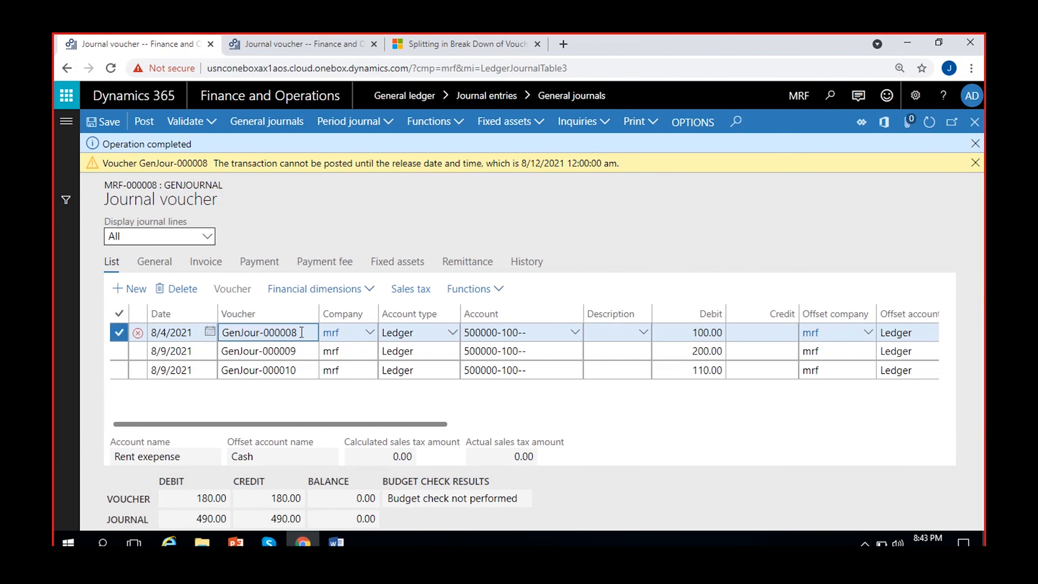
click(161, 264)
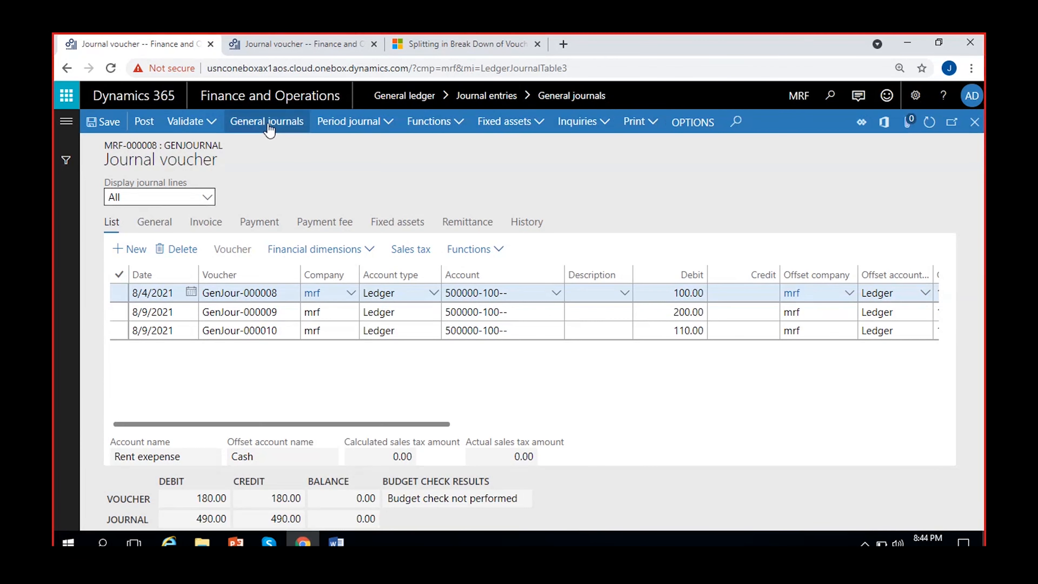
Go back to the general journals list and reopen the lines of the MRF-000008 expenses payment journal.
click(273, 128)
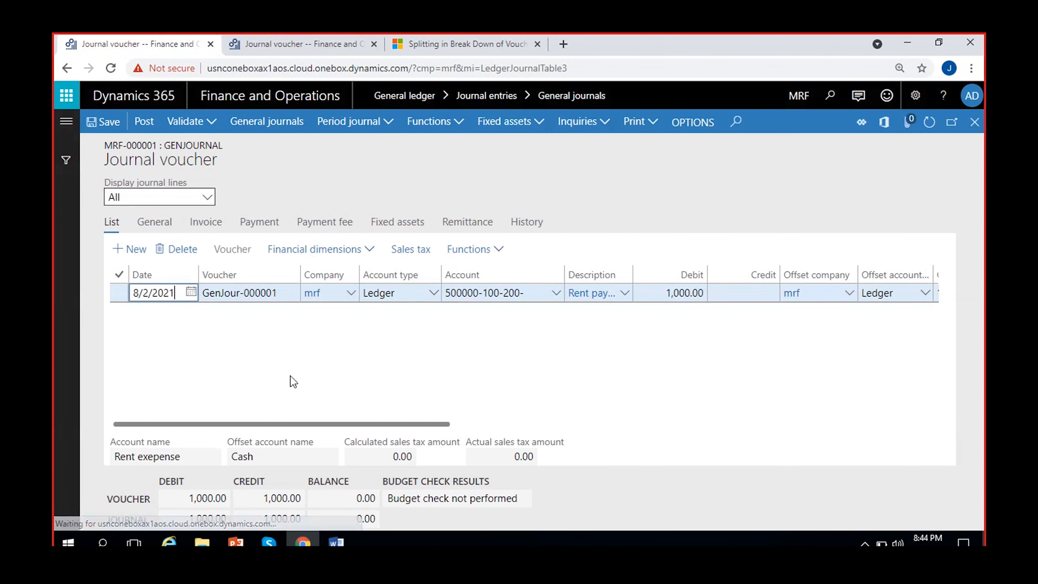
click(975, 123)
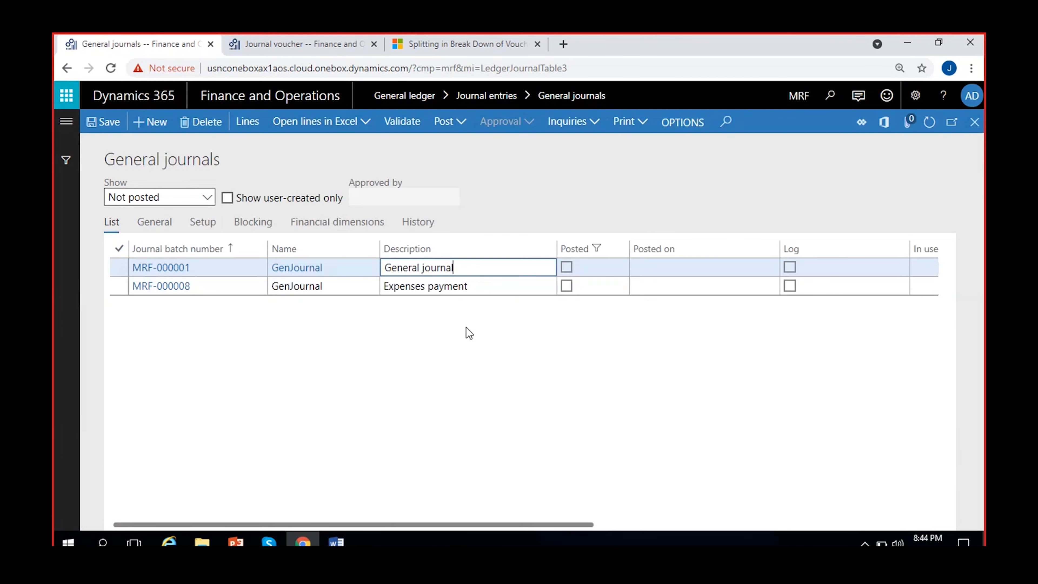
click(510, 286)
click(247, 122)
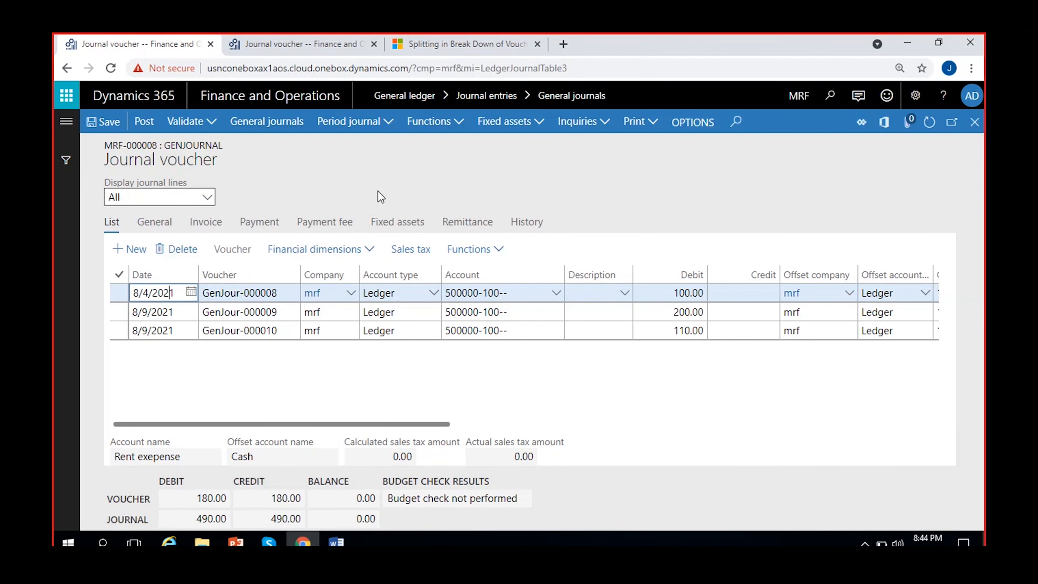
Examine the period journal options for retrieving and saving a journal.
click(392, 129)
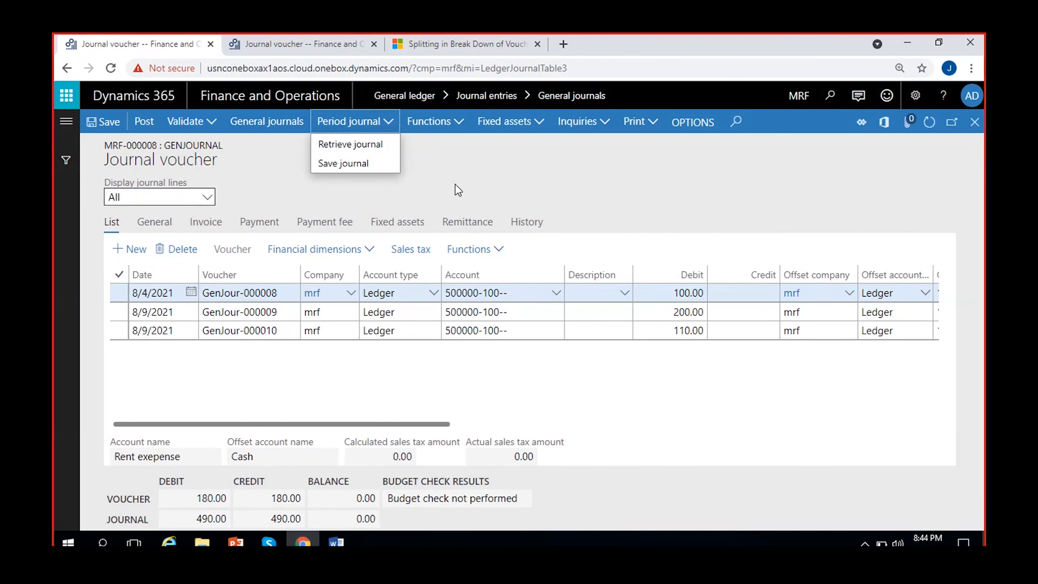
click(418, 191)
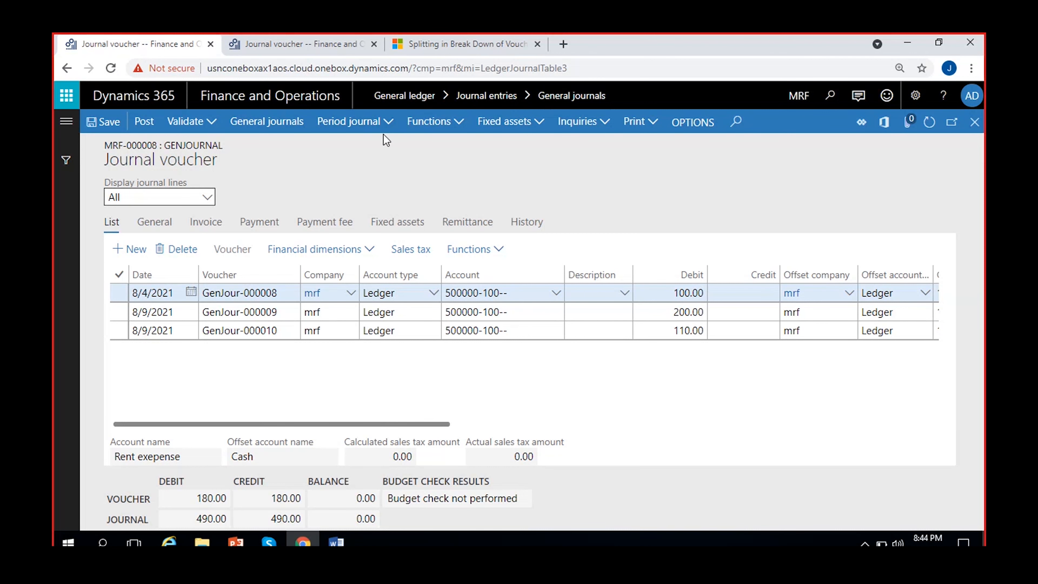
click(360, 121)
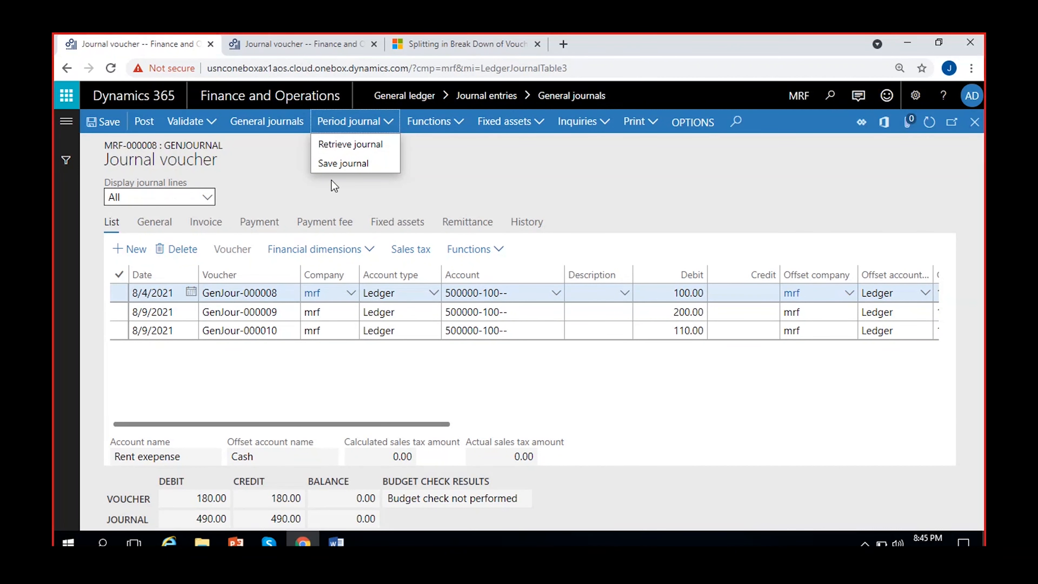
click(436, 191)
Enter "rent payment" as the description of the GenJour-000008 line and widen the Description column.
click(462, 128)
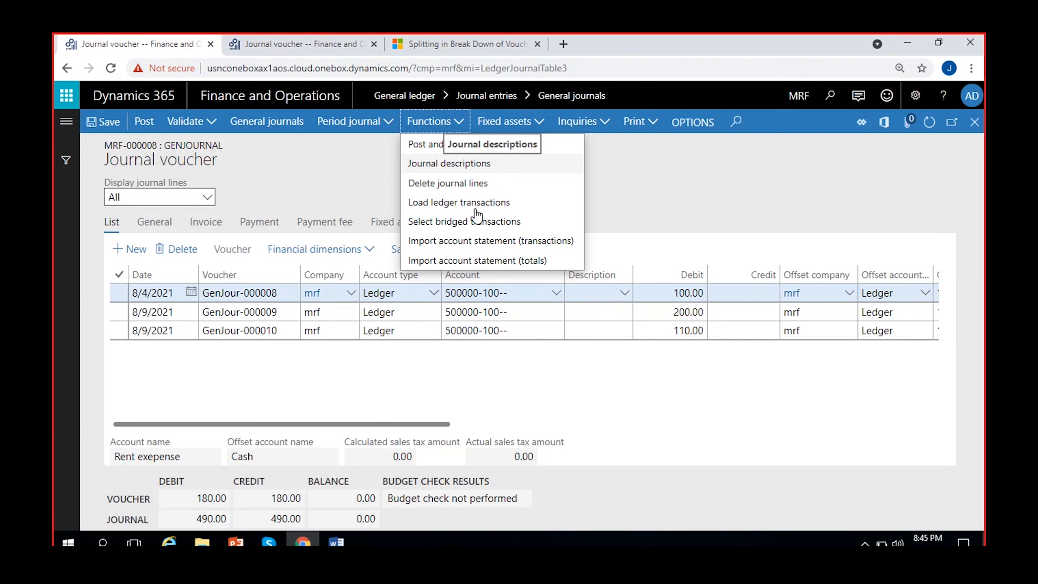
click(615, 295)
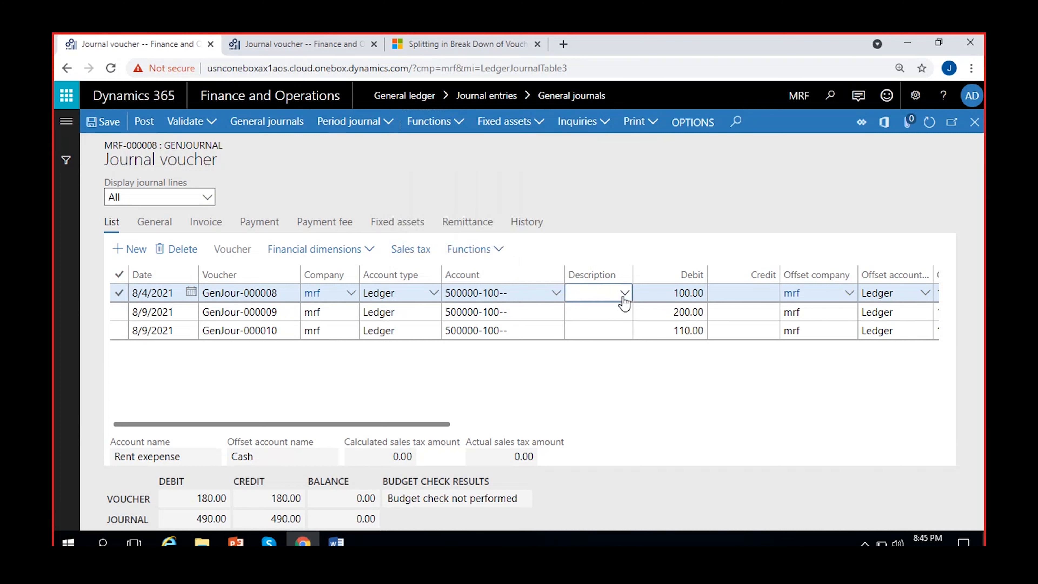
click(622, 300)
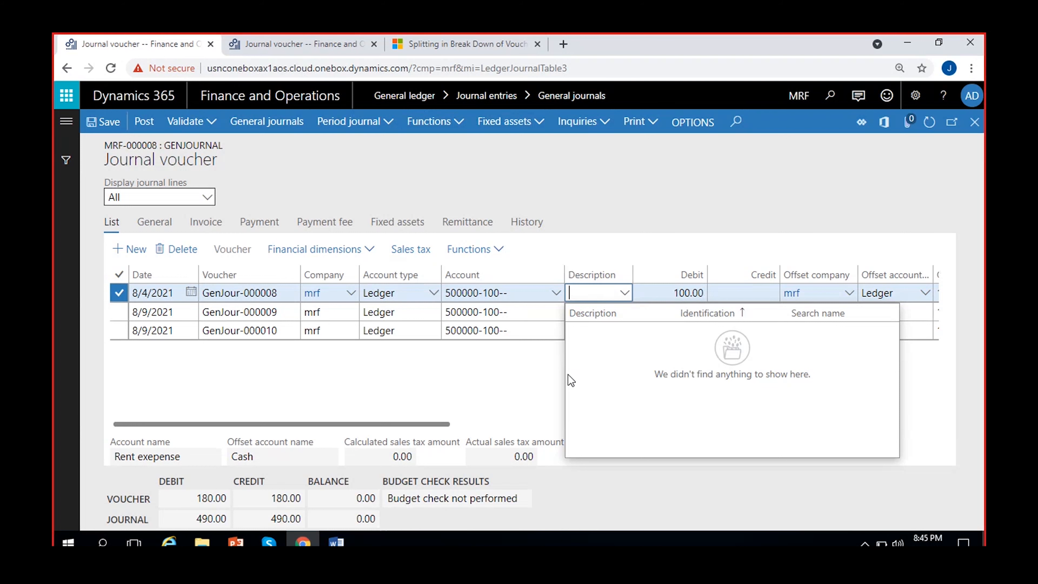
text(rent)
text( payment)
click(547, 377)
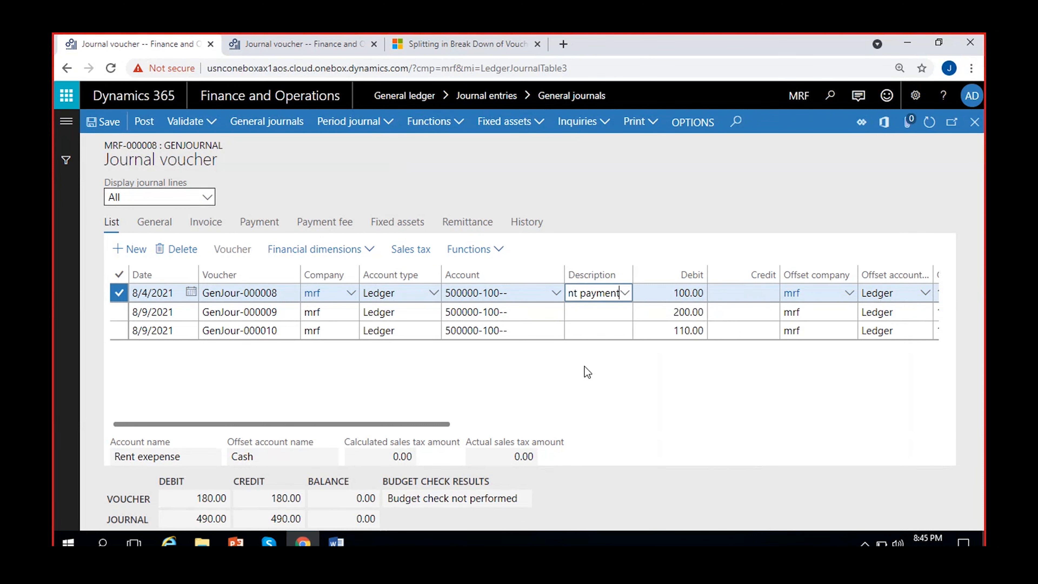
drag(632, 270, 733, 272)
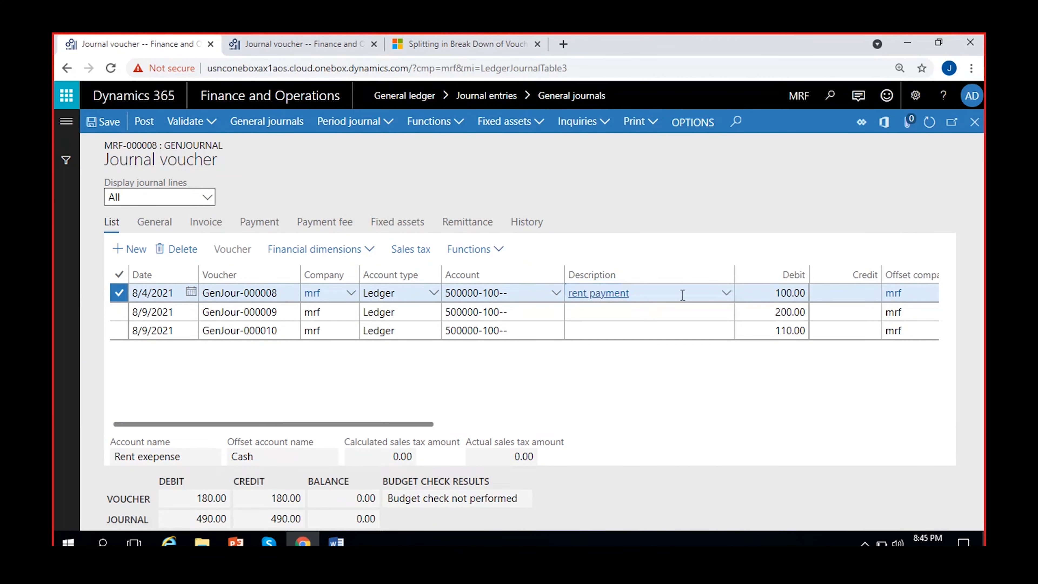
Check the predefined descriptions offered for the GenJour-000008 line, leaving its description as entered.
click(726, 302)
click(726, 302)
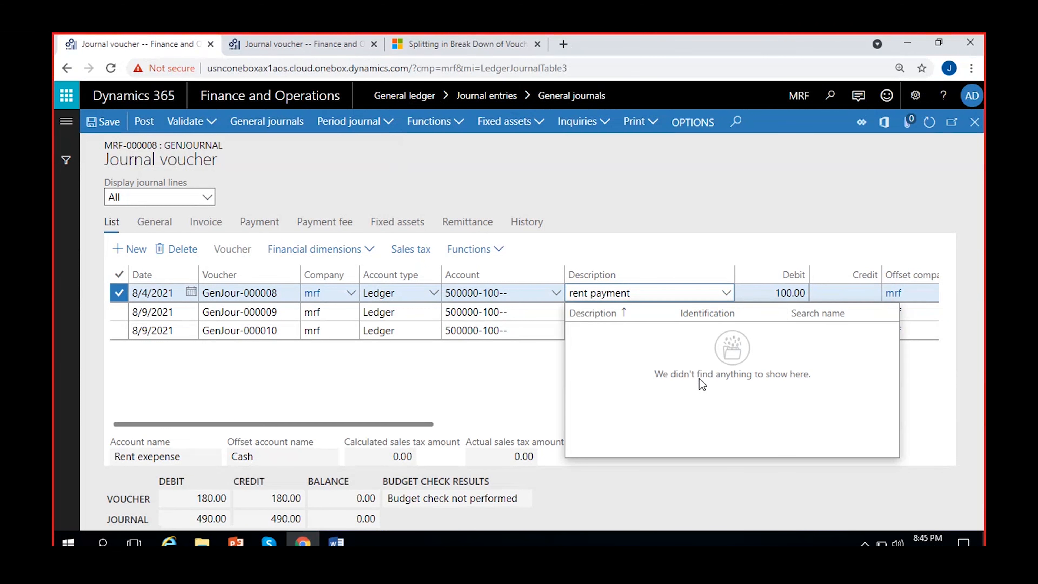
click(512, 400)
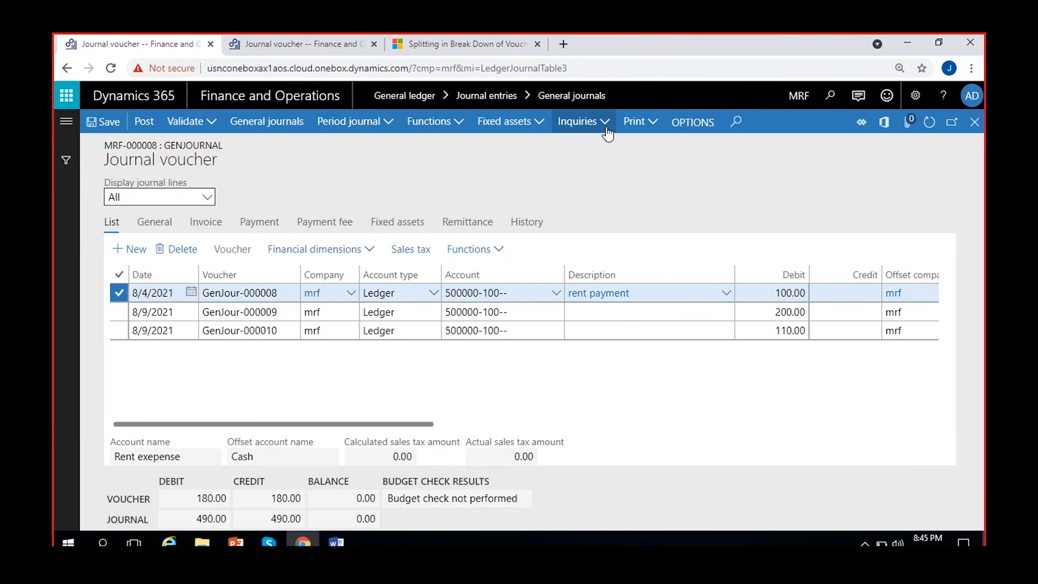
Start the delete journal lines function for journal MRF-000008 and bring up its filter query.
click(544, 120)
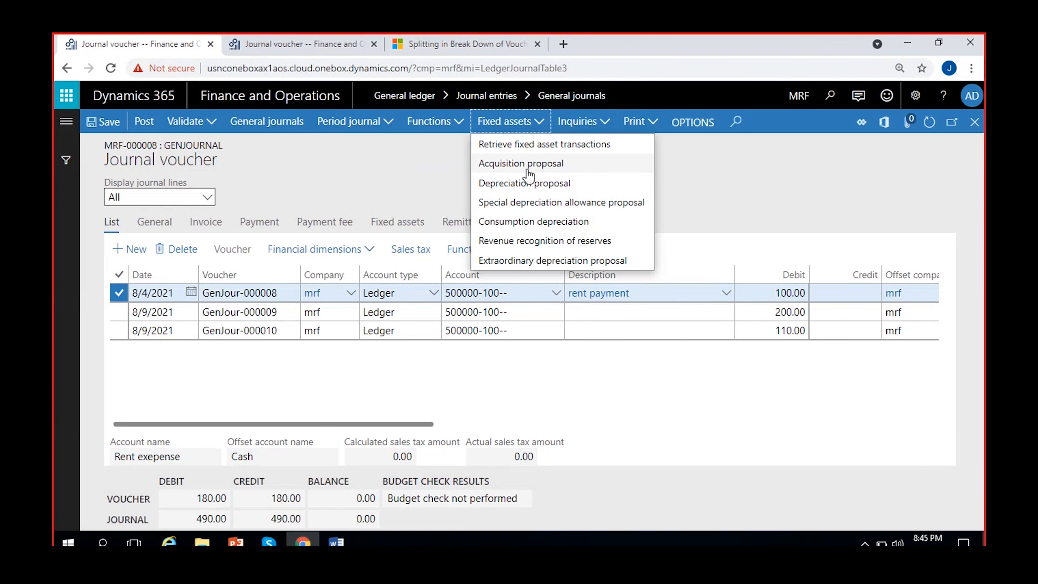
click(468, 123)
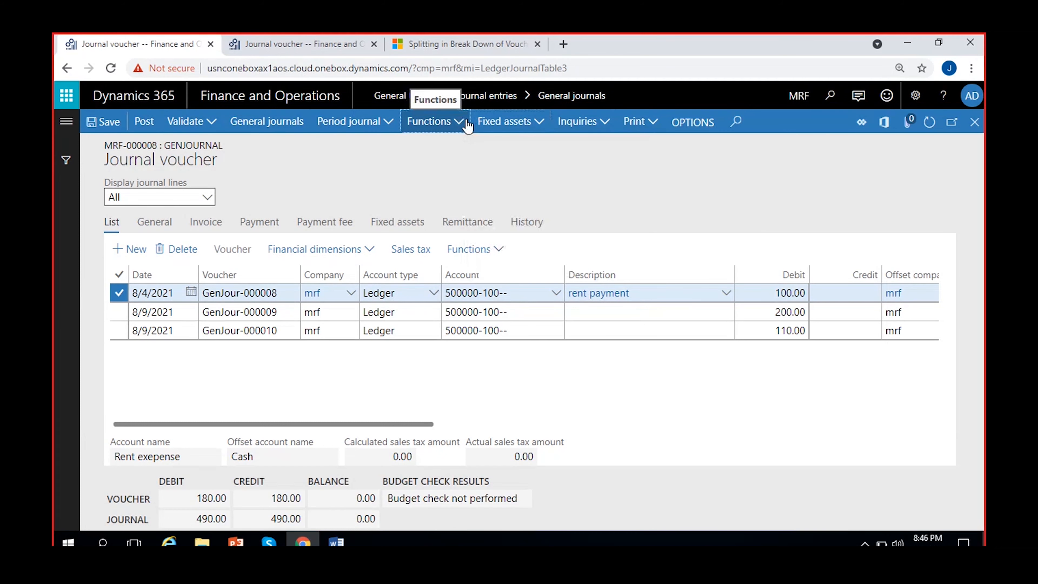
click(469, 123)
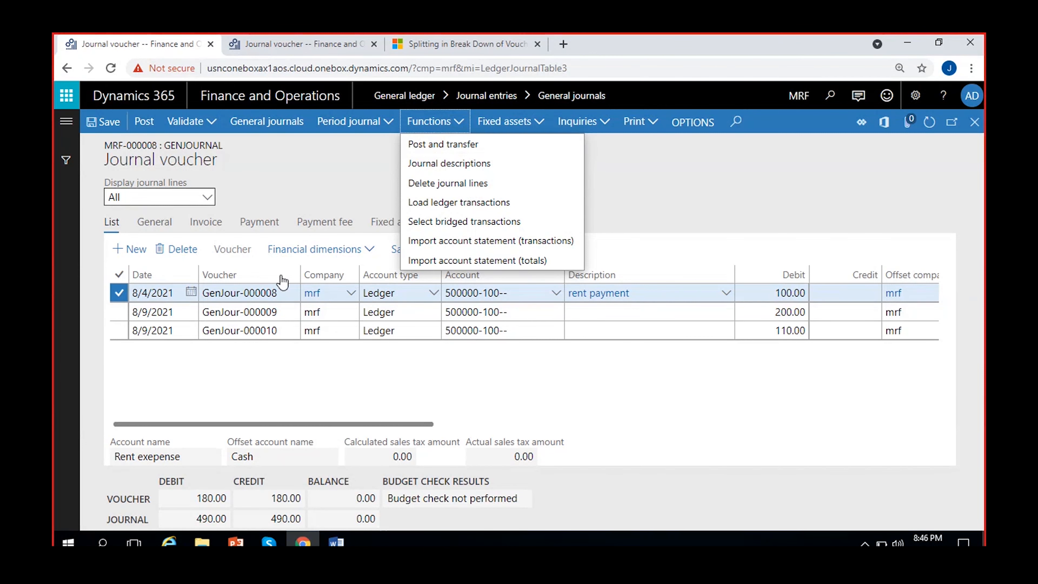
click(463, 347)
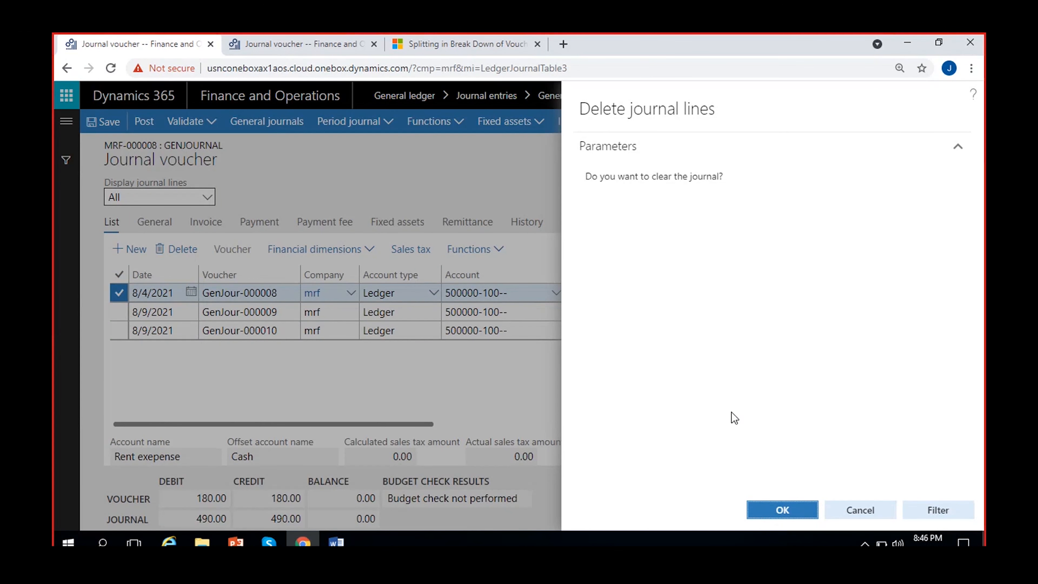
click(945, 511)
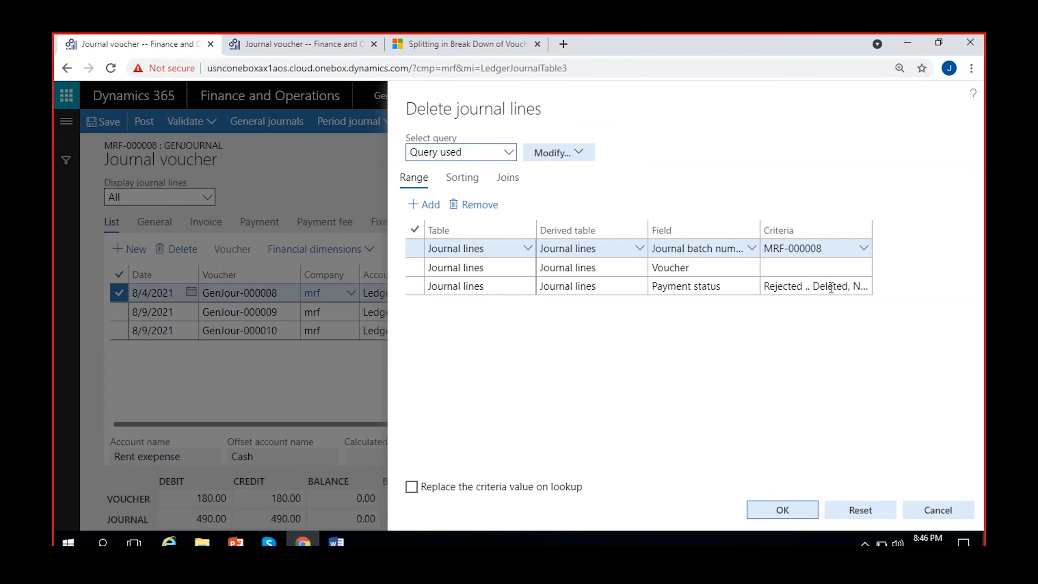
Examine the journal batch number, voucher and payment status criteria with the Criteria column widened, and cancel without deleting lines.
click(845, 250)
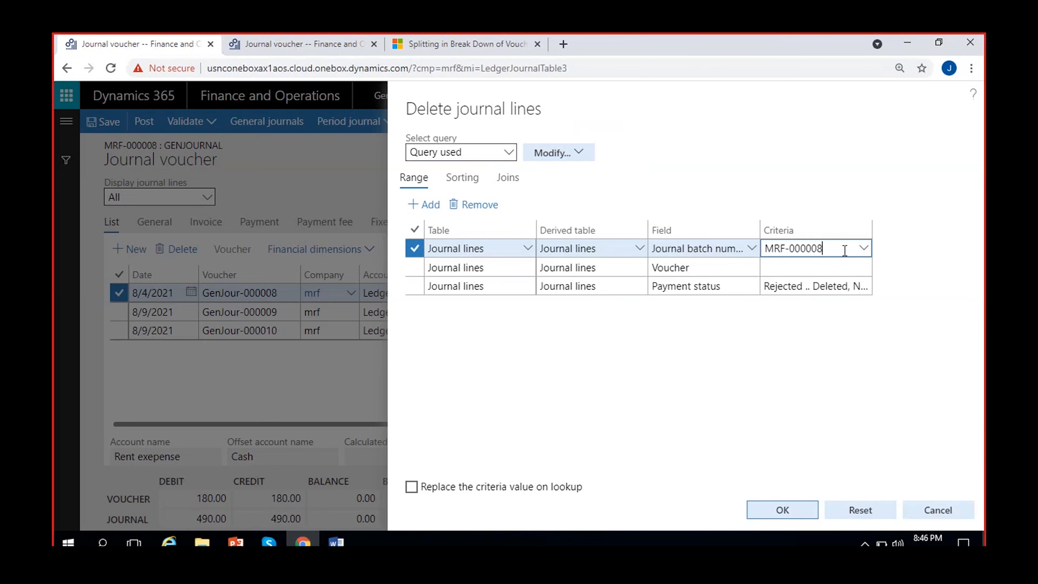
click(749, 359)
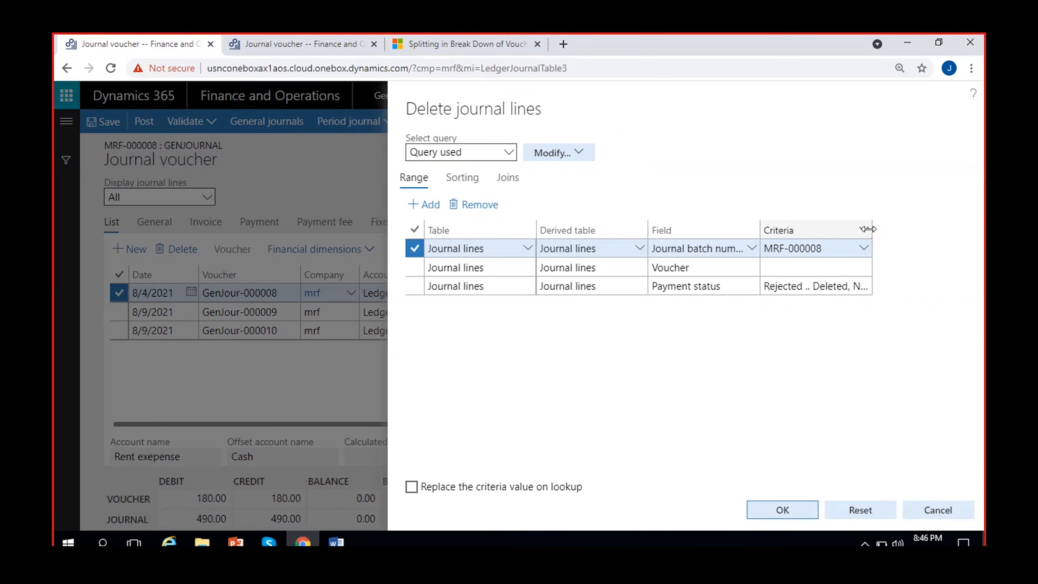
drag(873, 225, 914, 224)
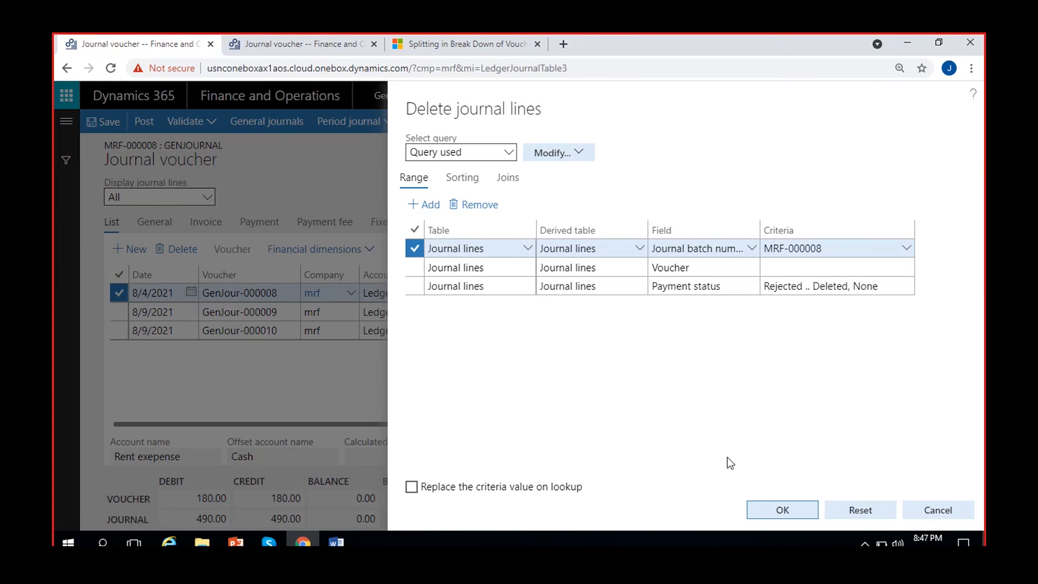
click(842, 250)
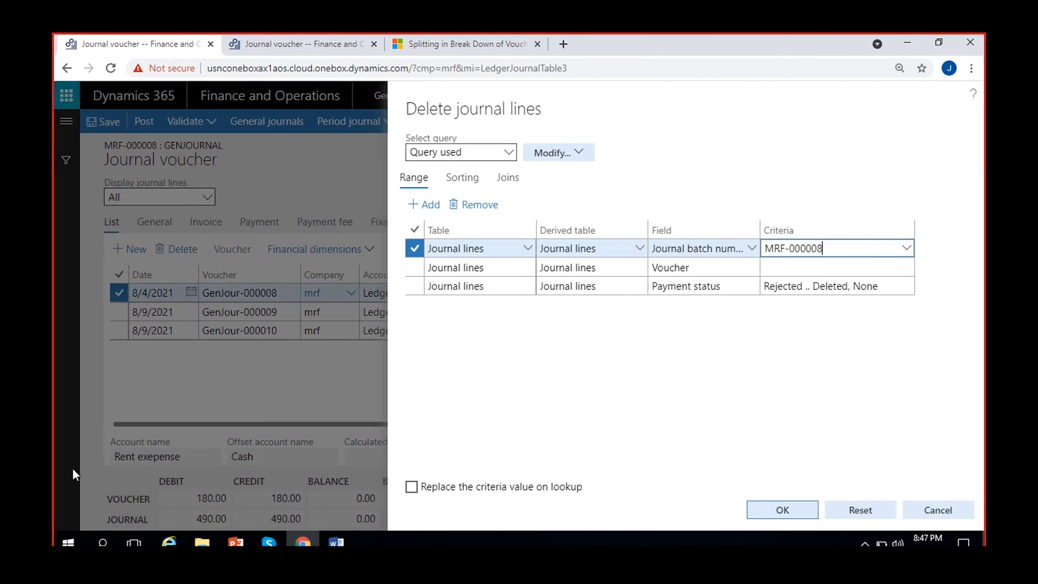
click(772, 268)
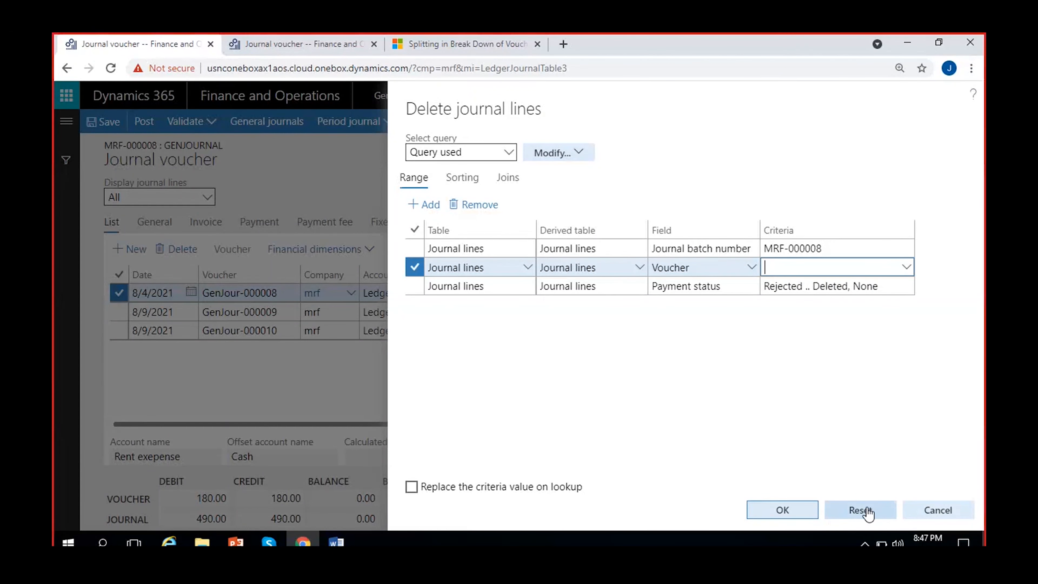
click(937, 512)
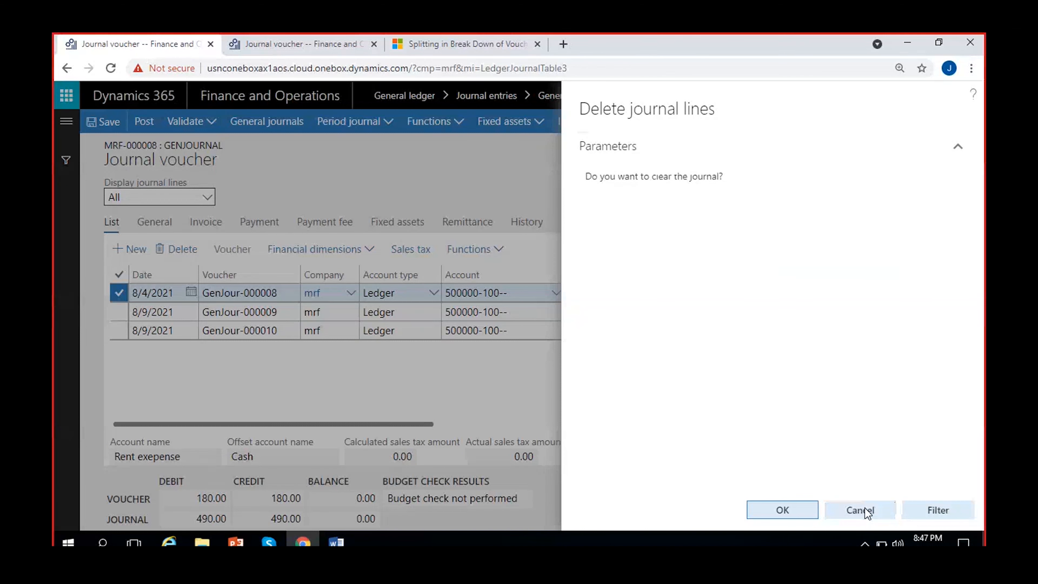
click(797, 516)
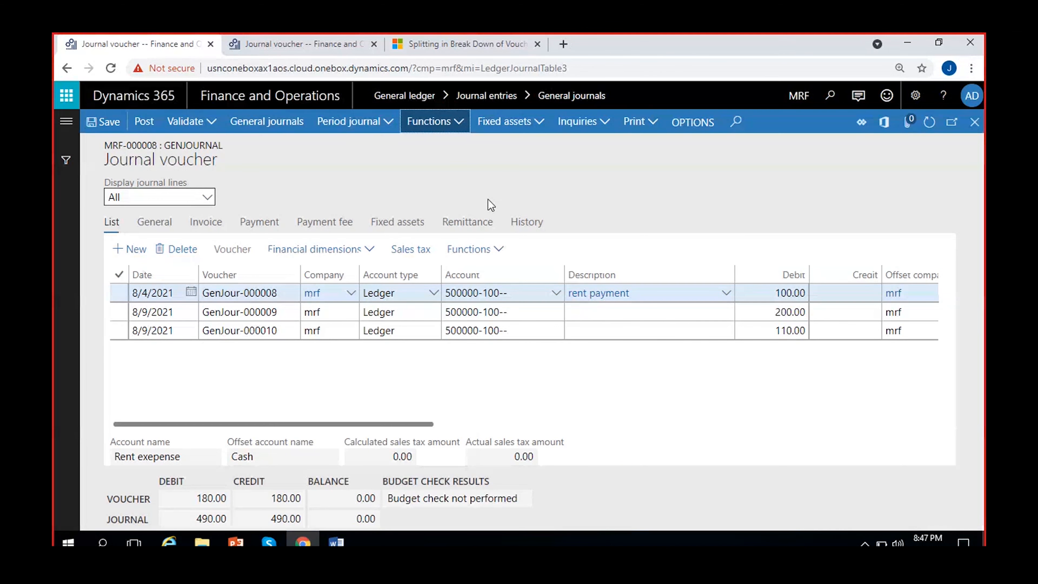
Review the functions available for the whole journal, including loading ledger transactions and selecting bridged transactions.
click(452, 122)
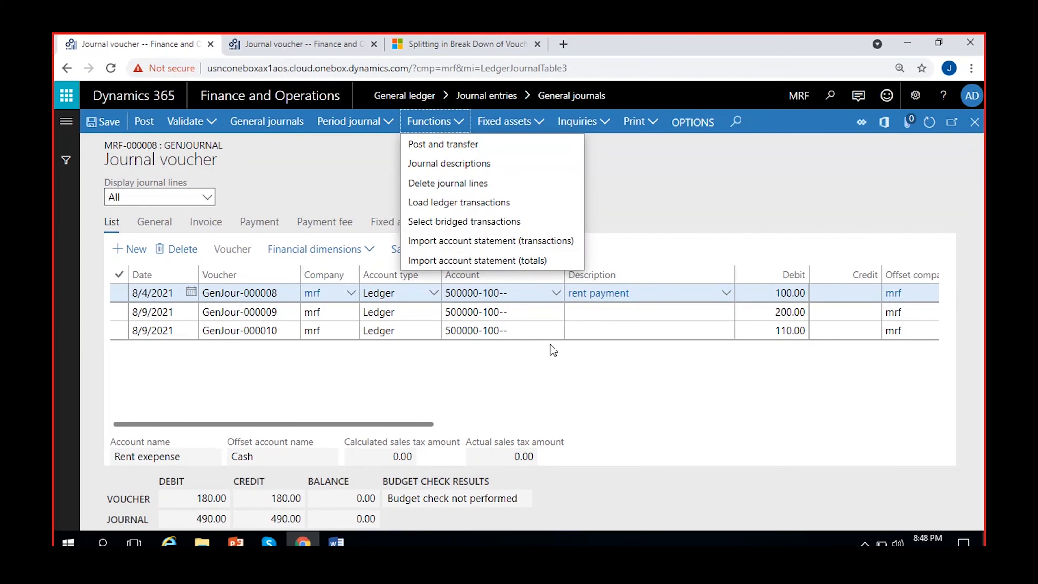
click(517, 296)
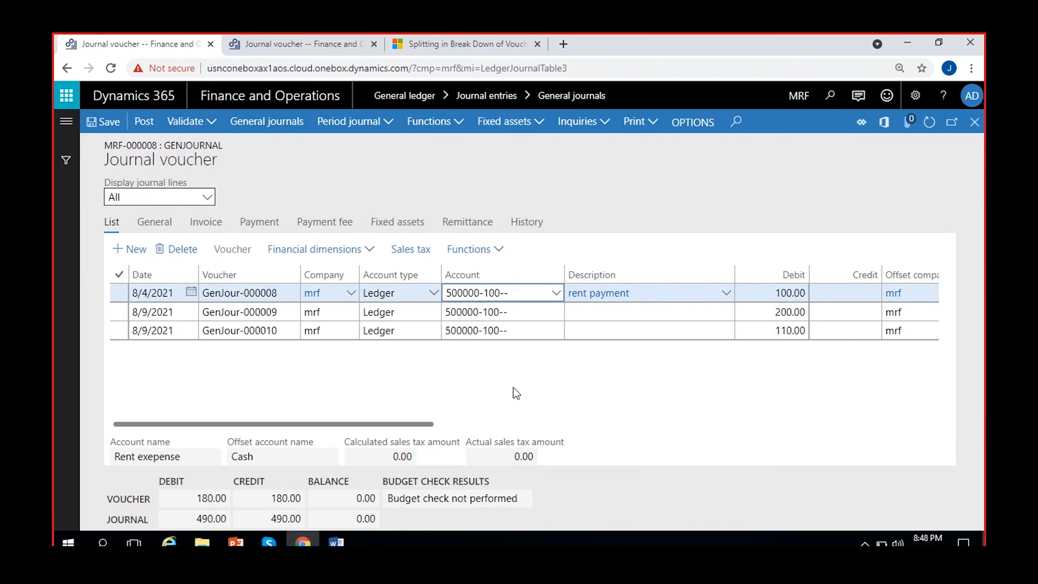
click(501, 390)
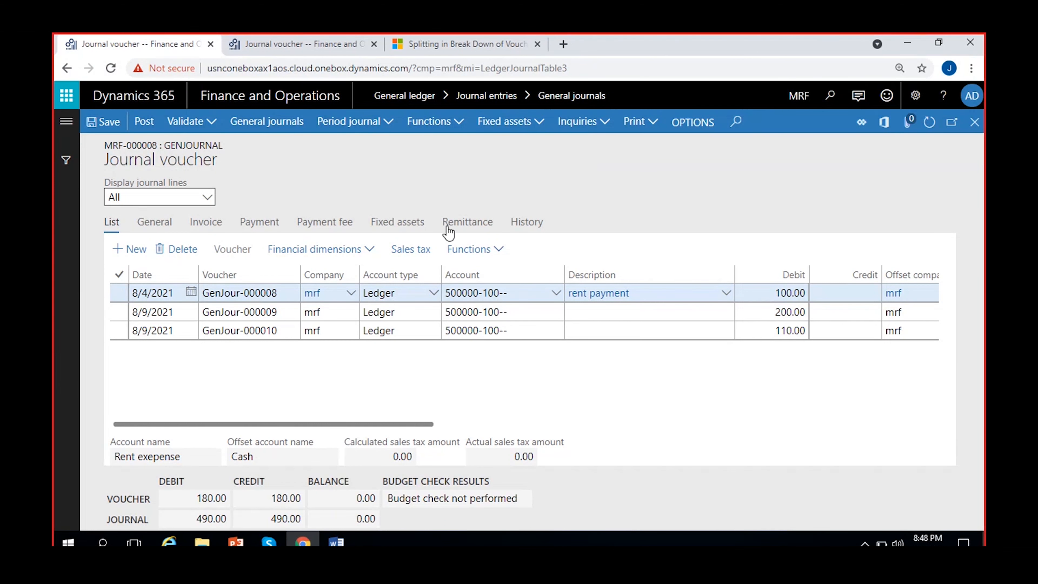
click(461, 127)
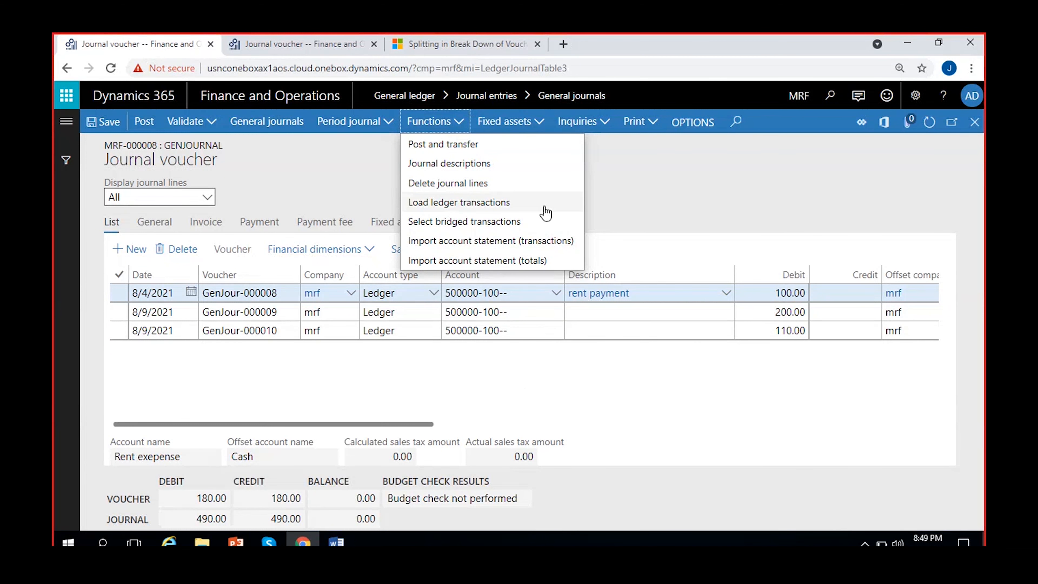
click(652, 226)
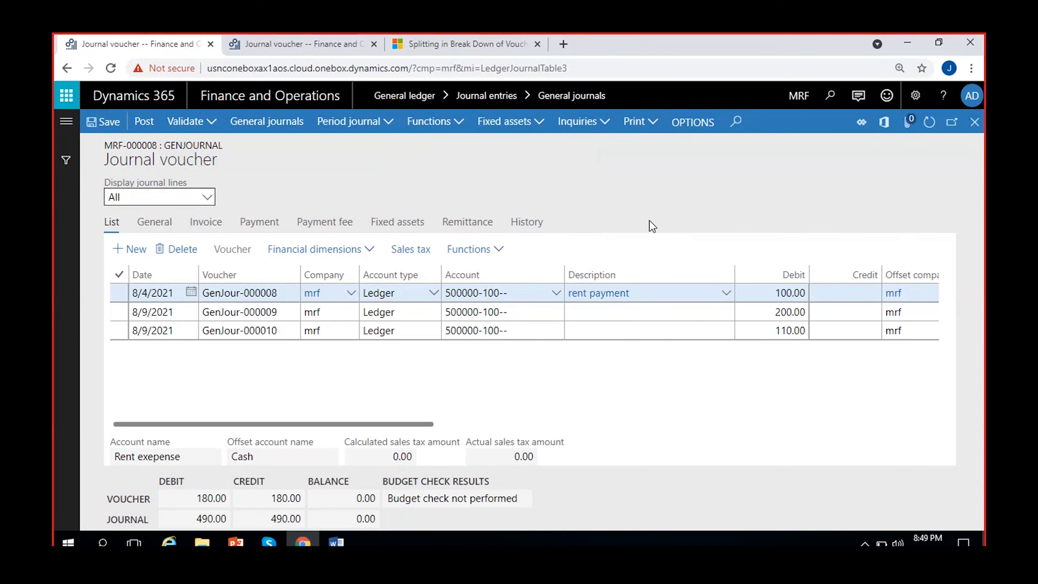
Review the fixed asset options offered for the journal, such as the acquisition and depreciation proposals.
click(541, 123)
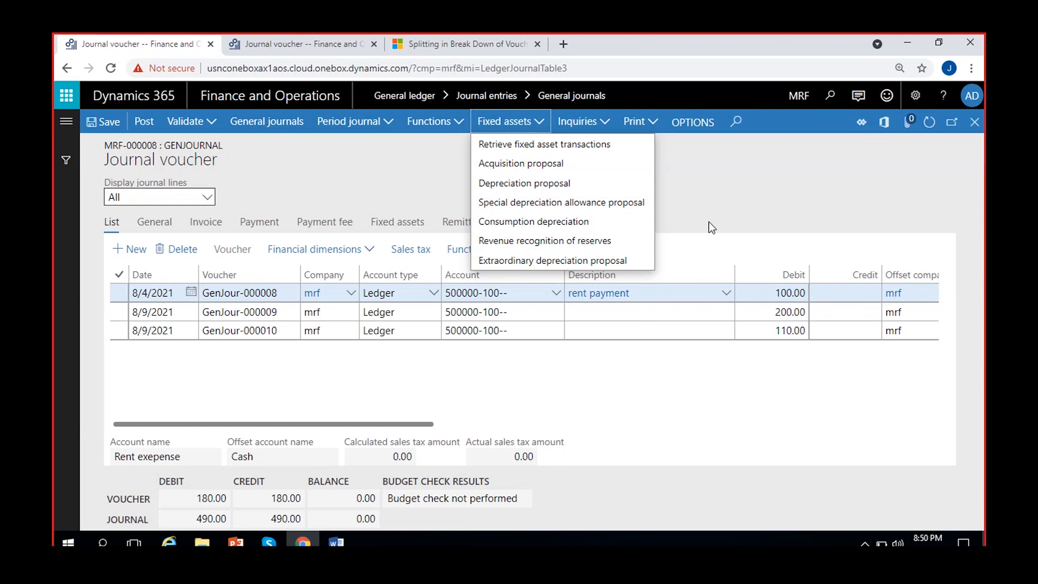
click(603, 382)
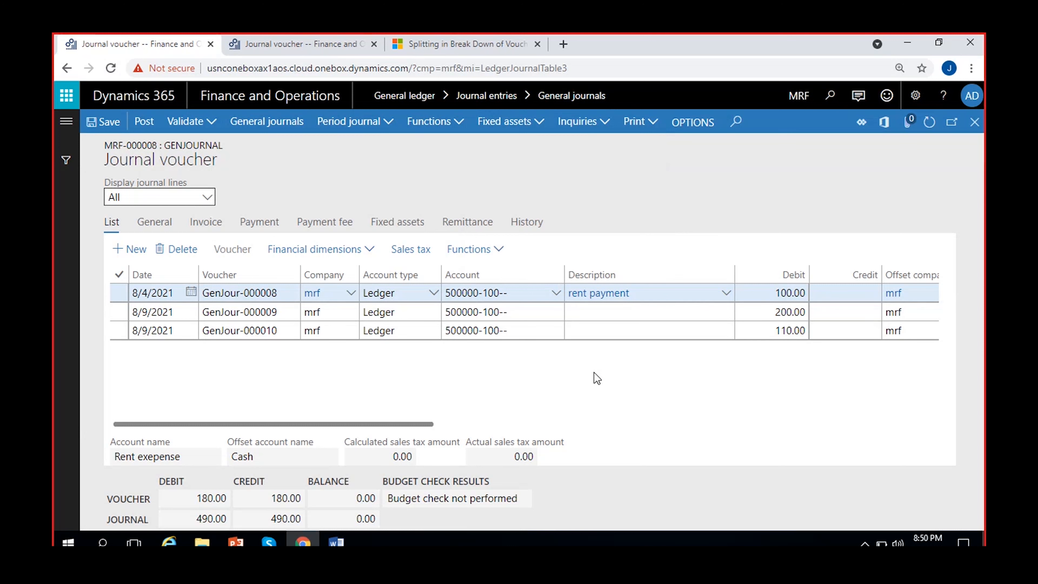
click(539, 122)
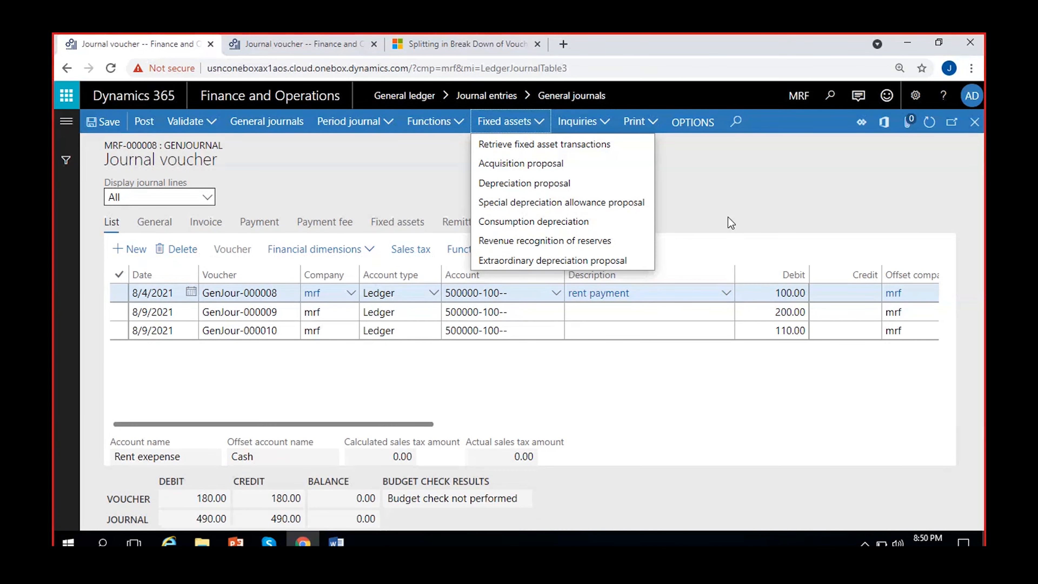
click(710, 206)
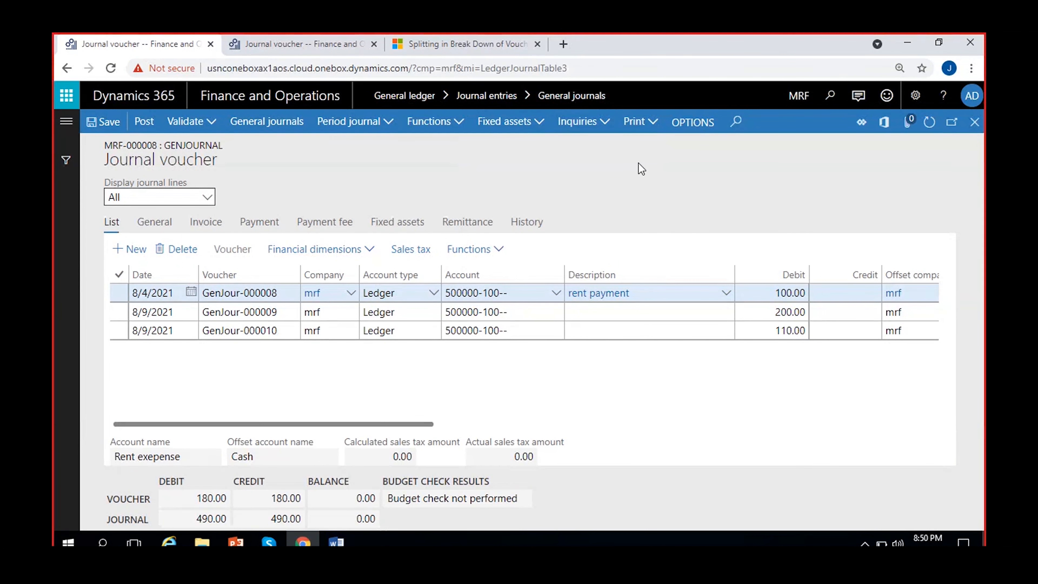
Review the journal's inquiry options, view the Balance control inquiry and close it.
click(603, 123)
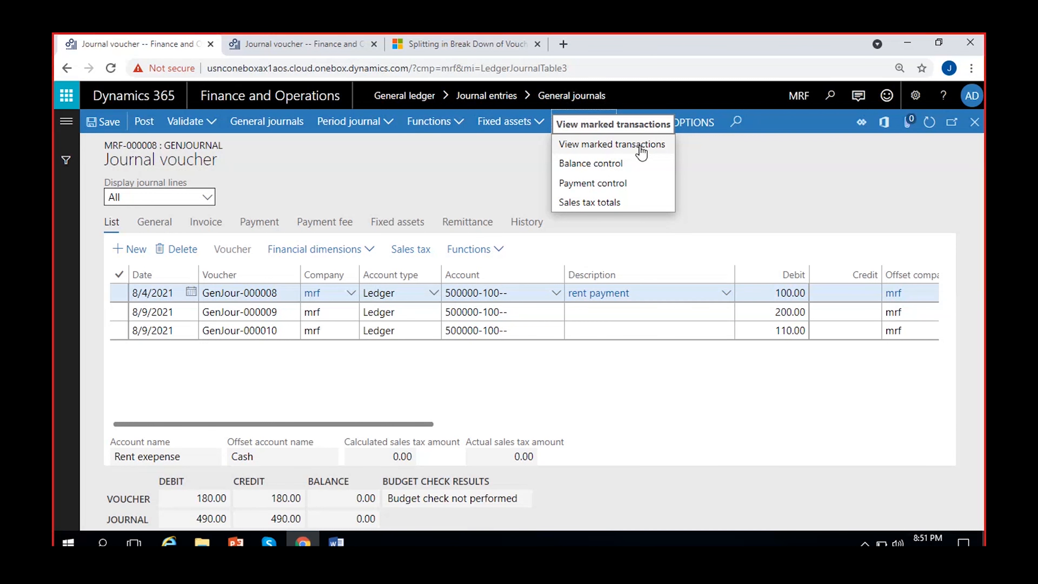
click(599, 166)
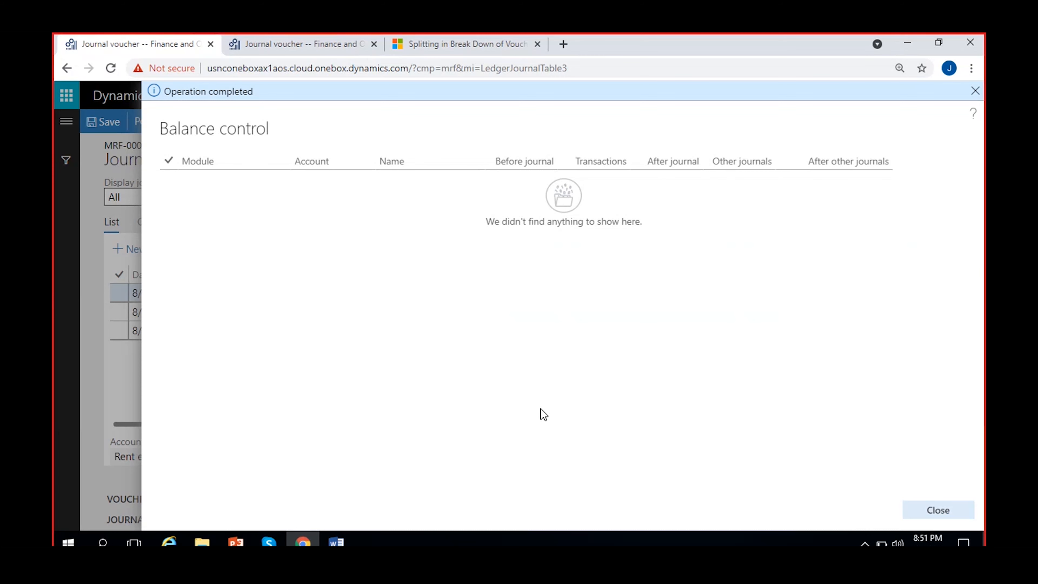
click(955, 513)
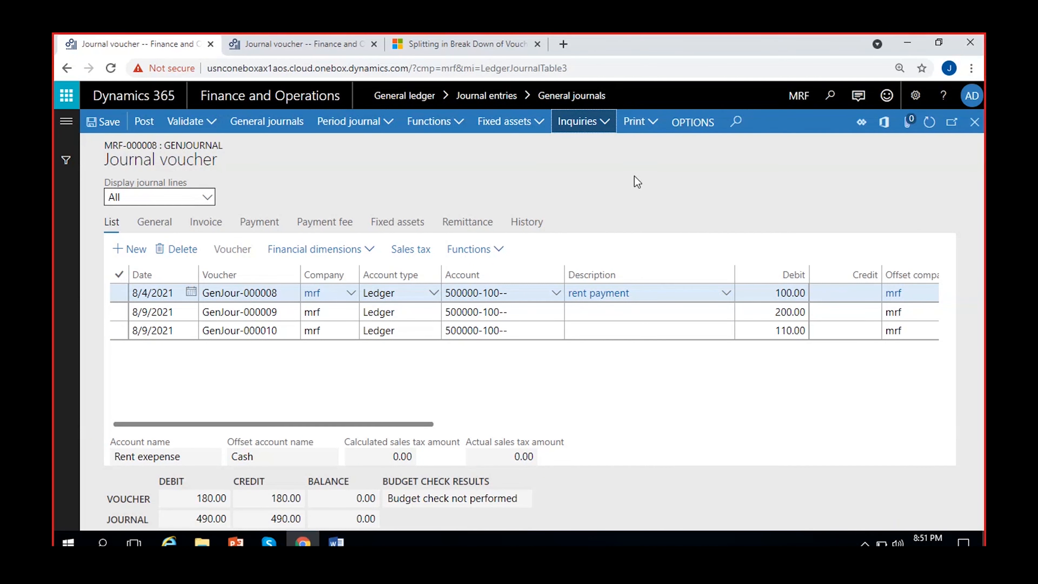
click(672, 194)
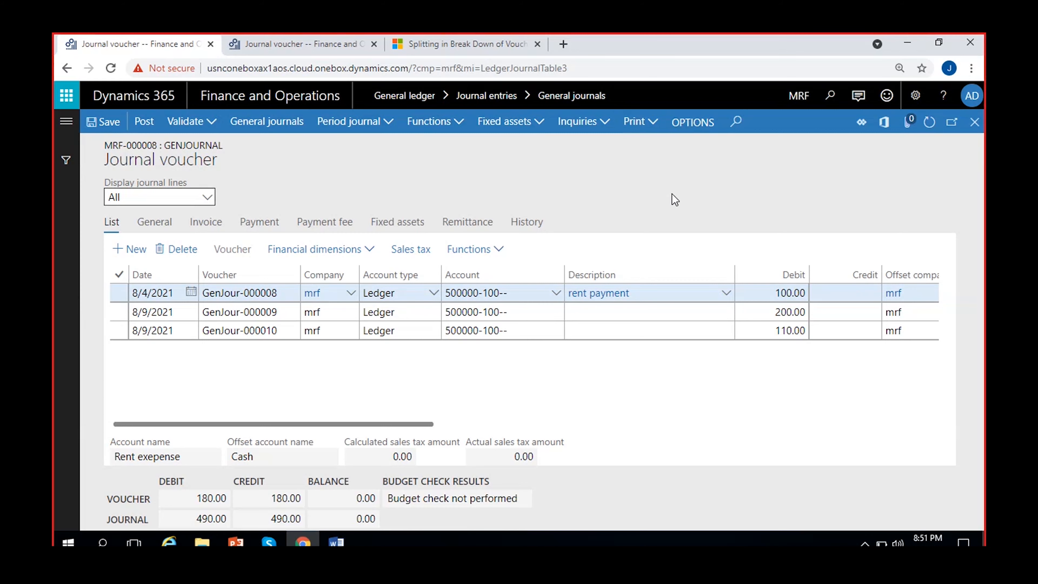
Switch to Word with the "Course contect- AX Functional" document and find the Balance control accounts topic under General ledger.
click(202, 542)
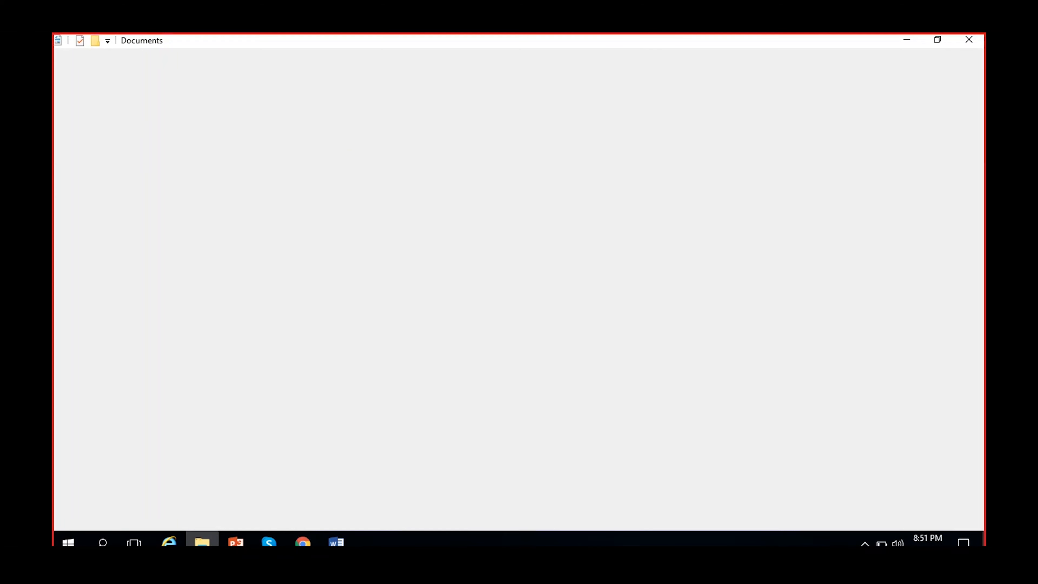
double_click(253, 199)
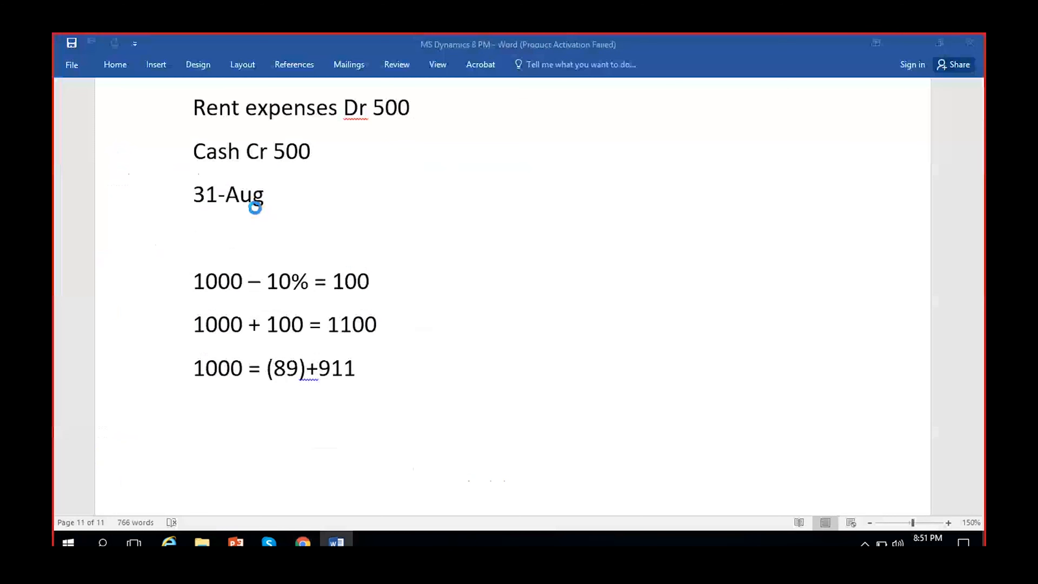
scroll(427, 300, down, 4)
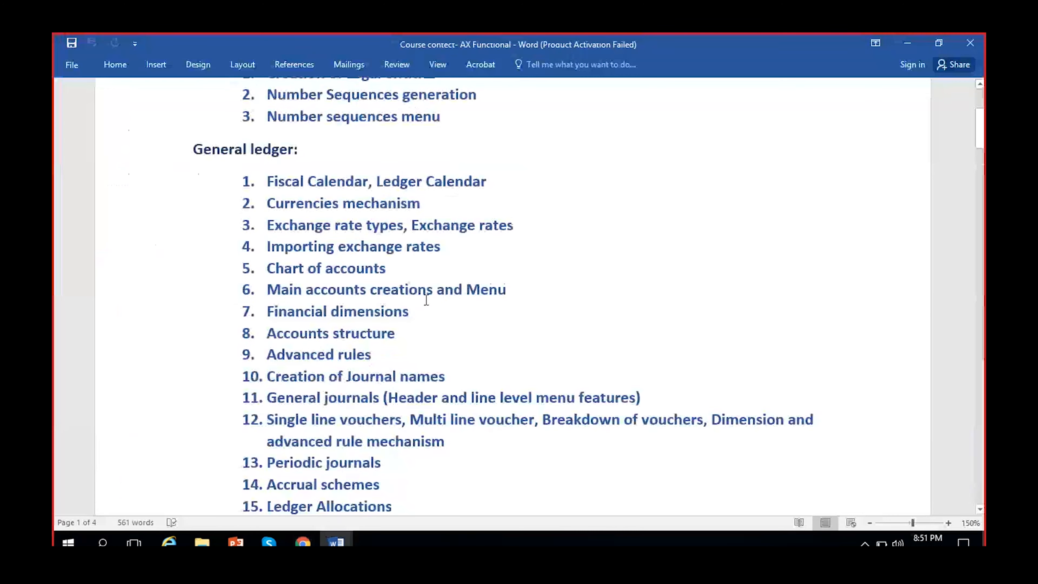
scroll(427, 300, down, 5)
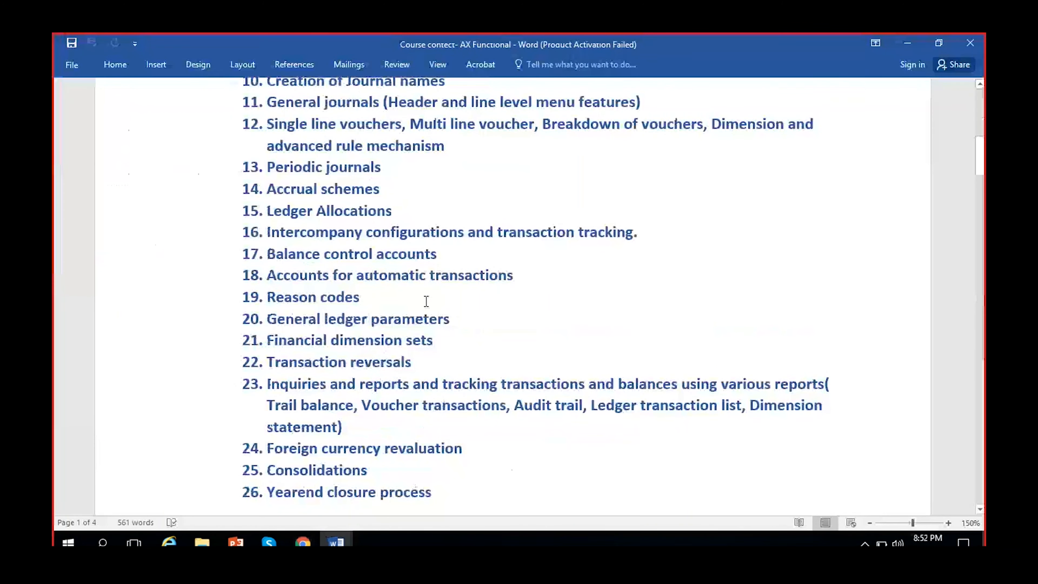
drag(442, 252, 251, 258)
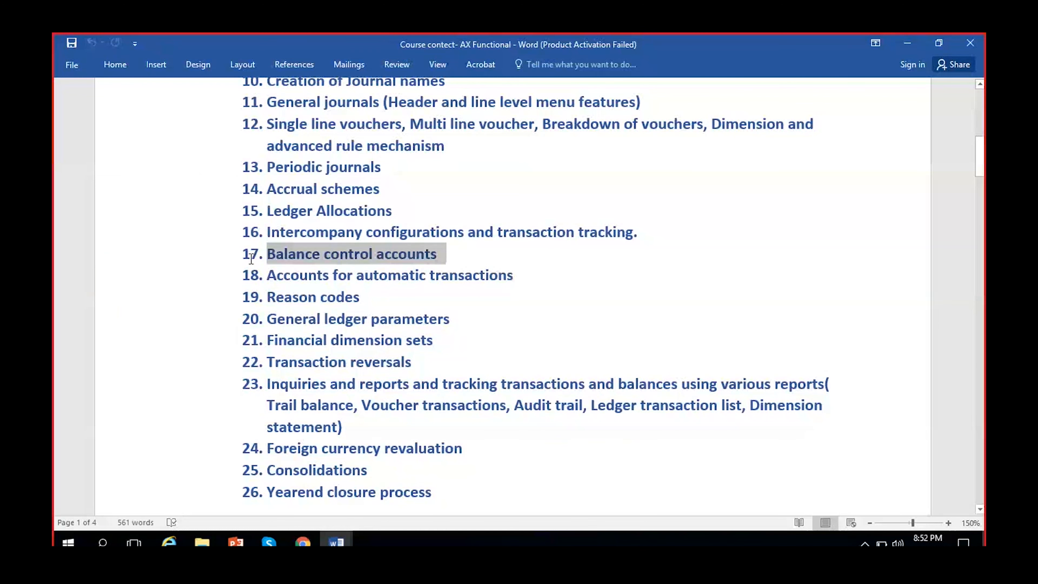
click(505, 262)
scroll(493, 251, up, 1)
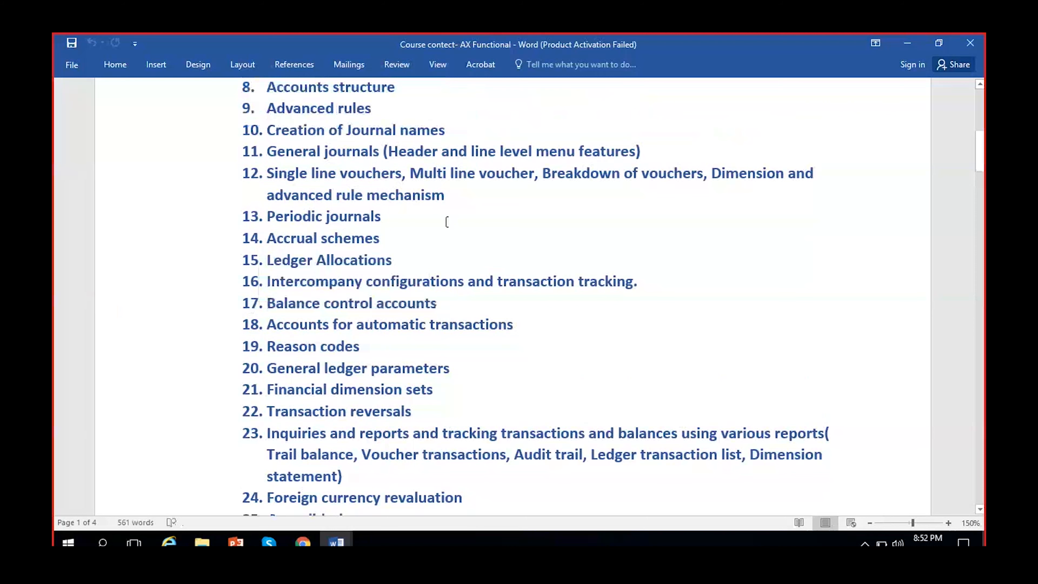
Highlight the voucher topics in item 12 and the Periodic journals topic in item 13, and minimize the course document.
drag(450, 198, 267, 173)
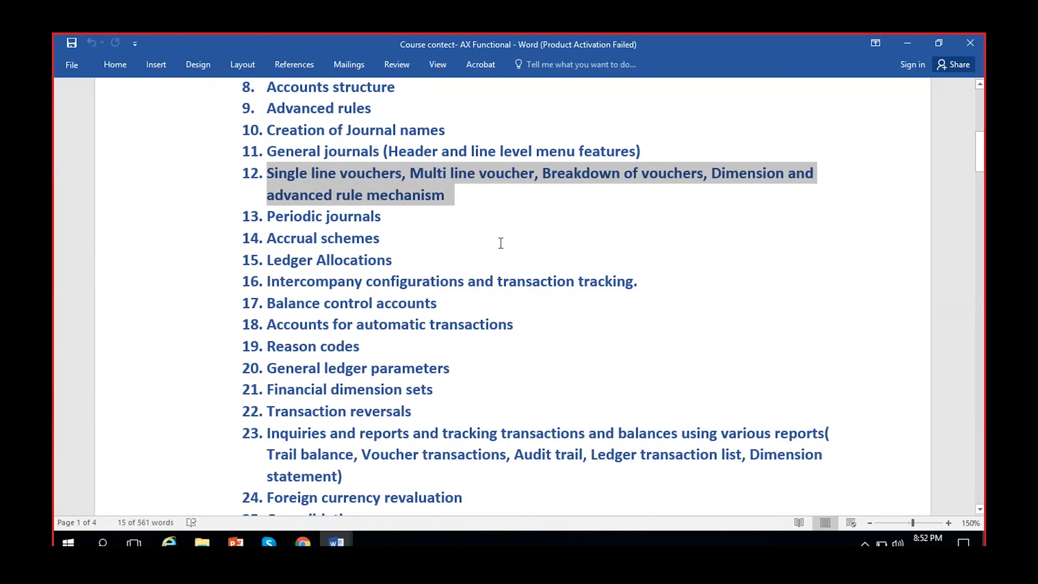
click(457, 263)
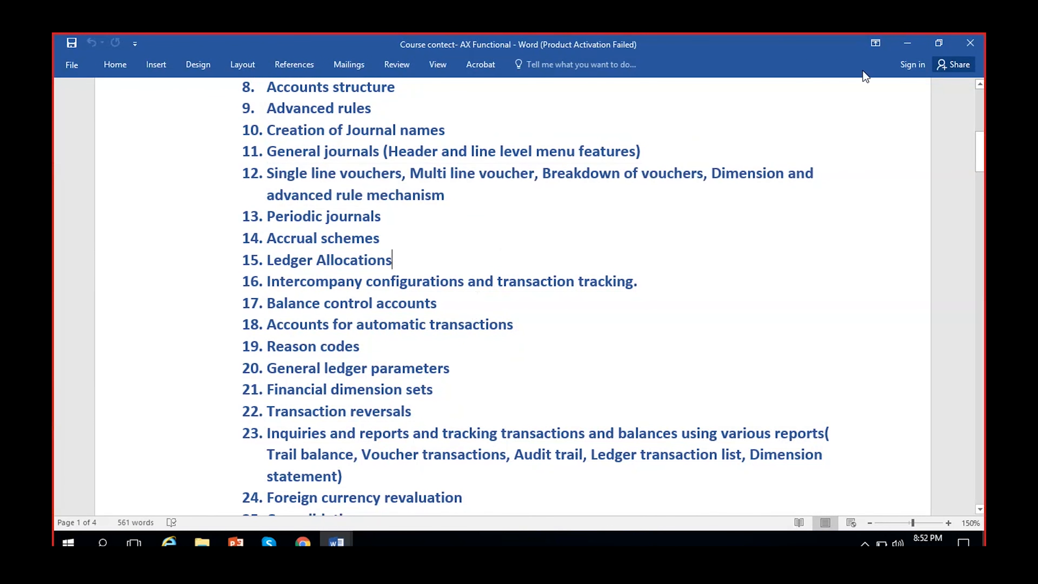
drag(385, 217, 246, 218)
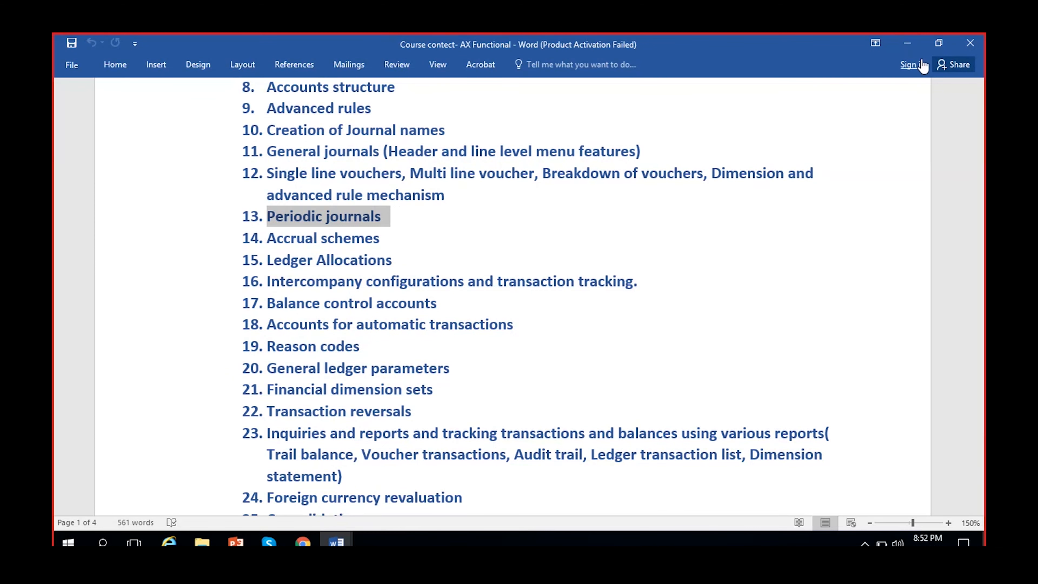
click(908, 46)
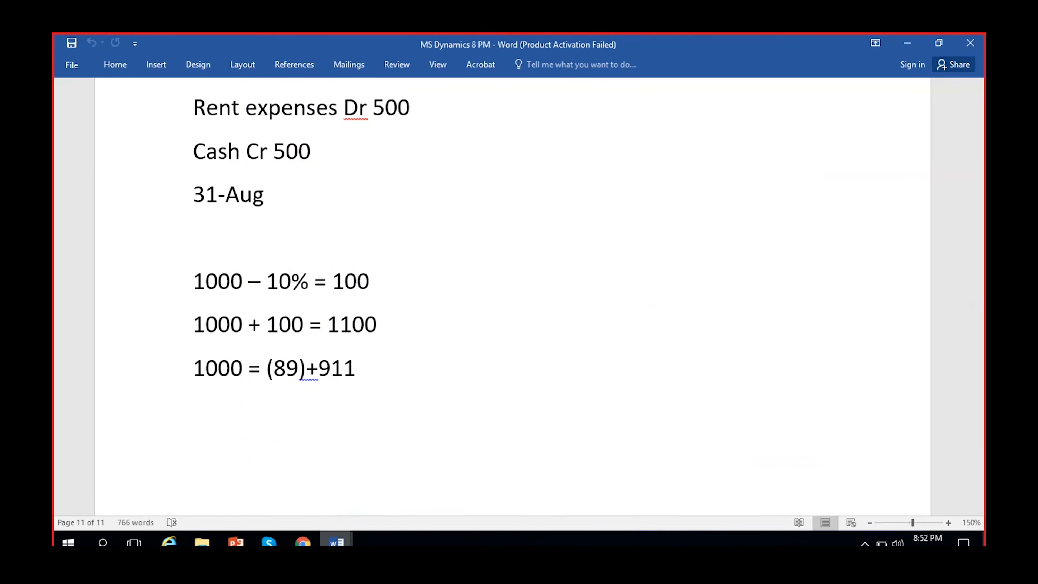
Switch to Finance and Operations, open the GenJournal journal name of batch MRF-000008 and review its general, approval, posting and voucher series settings.
click(303, 543)
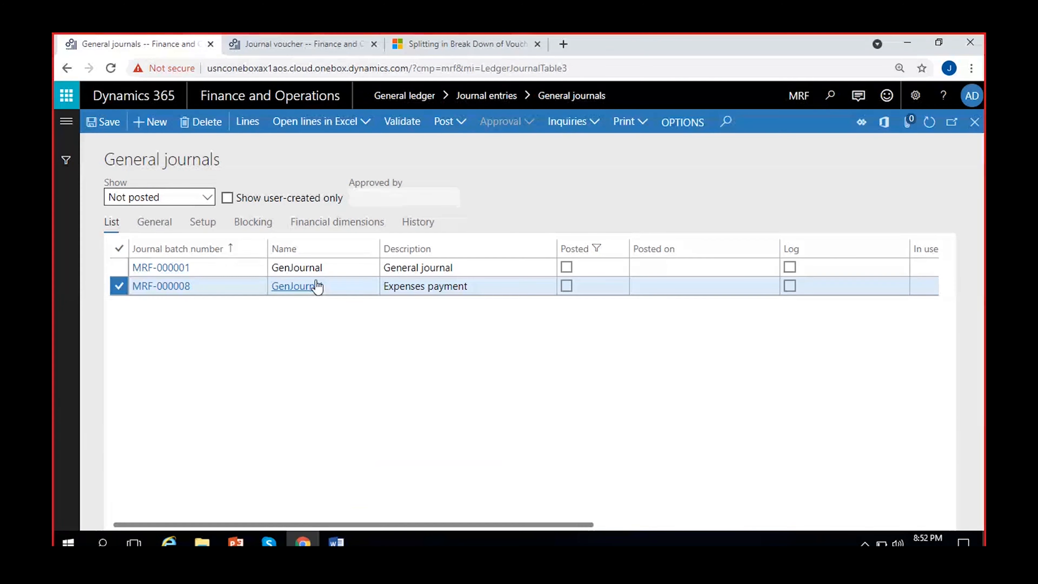
click(312, 288)
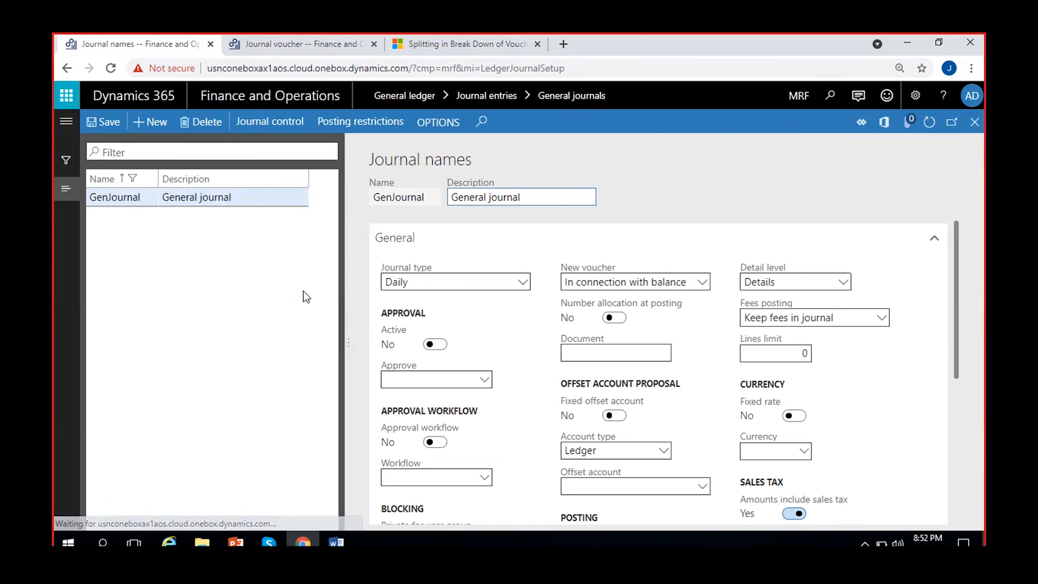
click(243, 198)
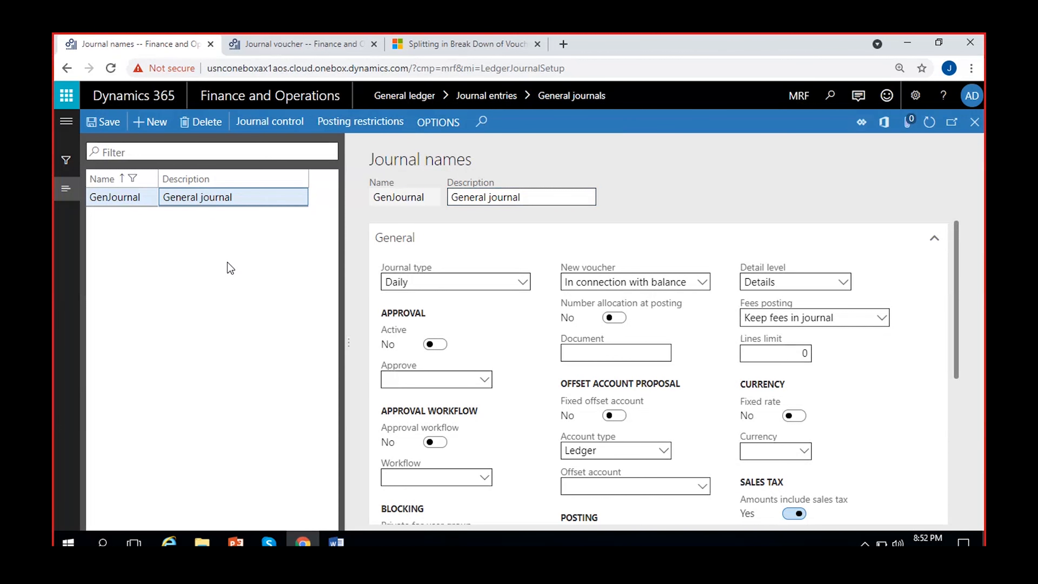
click(516, 358)
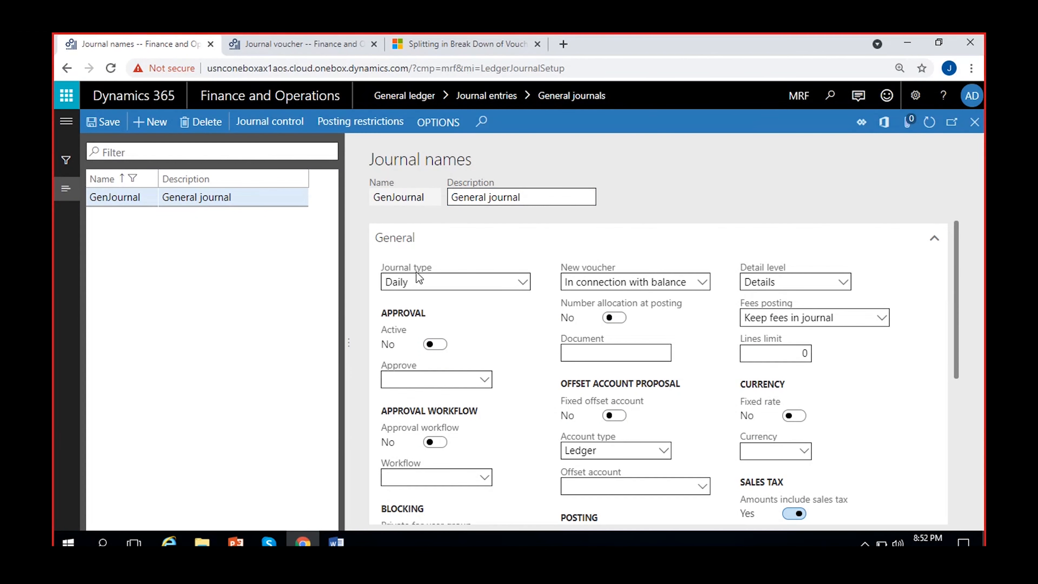
scroll(507, 389, down, 5)
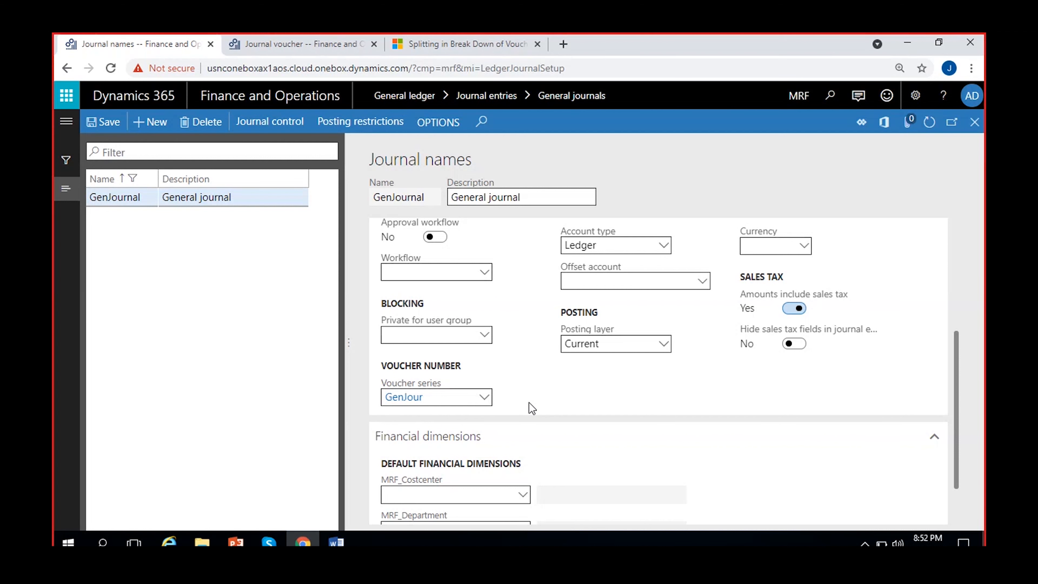
scroll(528, 407, up, 5)
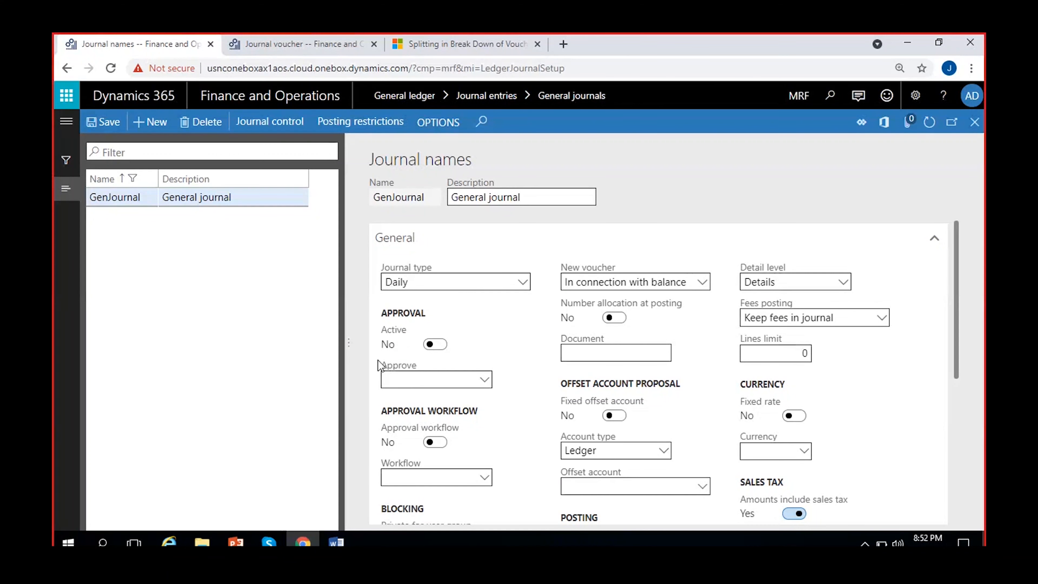
scroll(453, 427, down, 2)
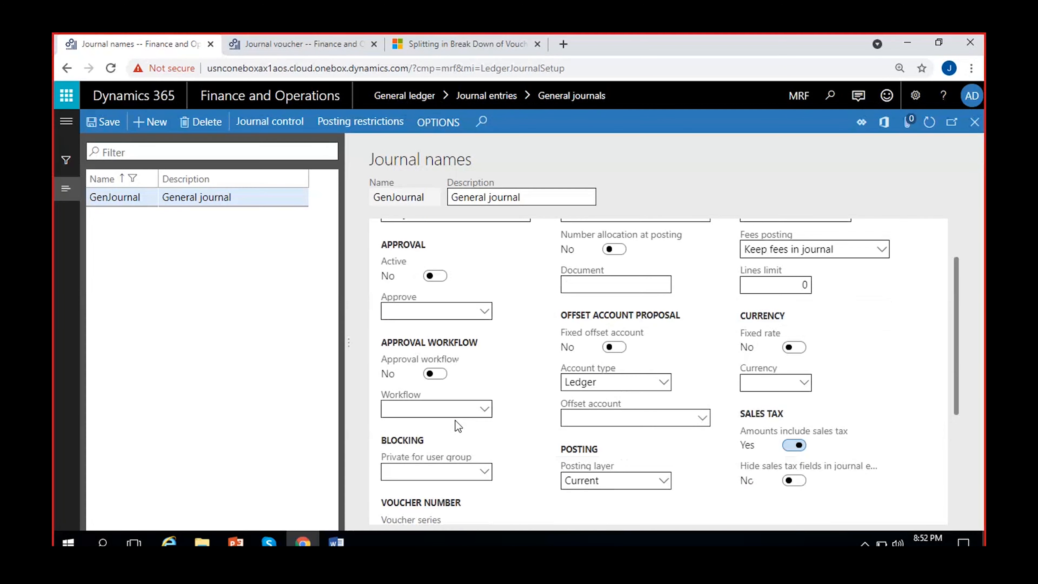
scroll(485, 435, up, 2)
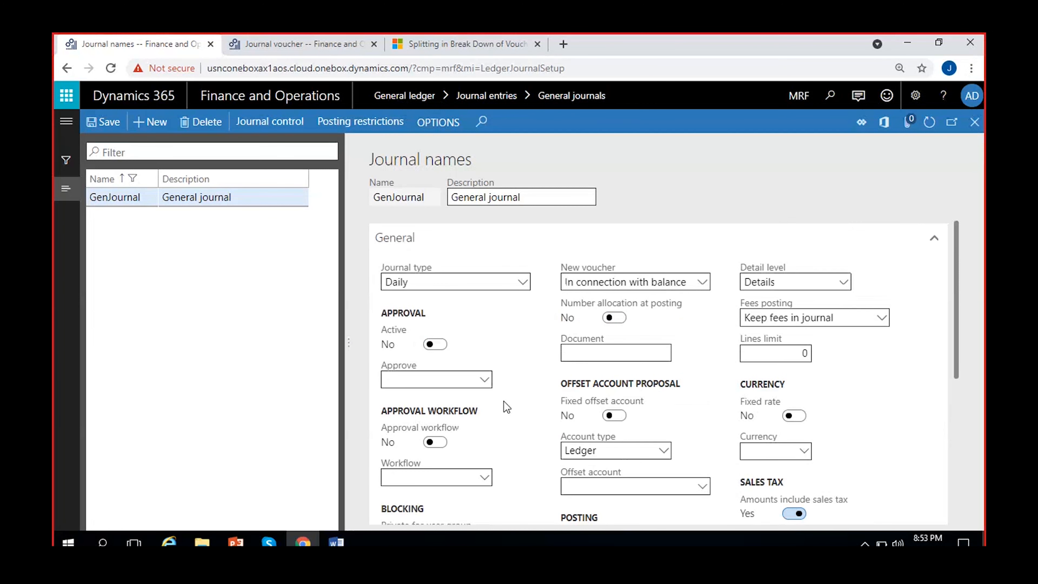
Activate approval for the GenJournal journal name and assign the Approvers user group as approver.
click(436, 344)
click(484, 382)
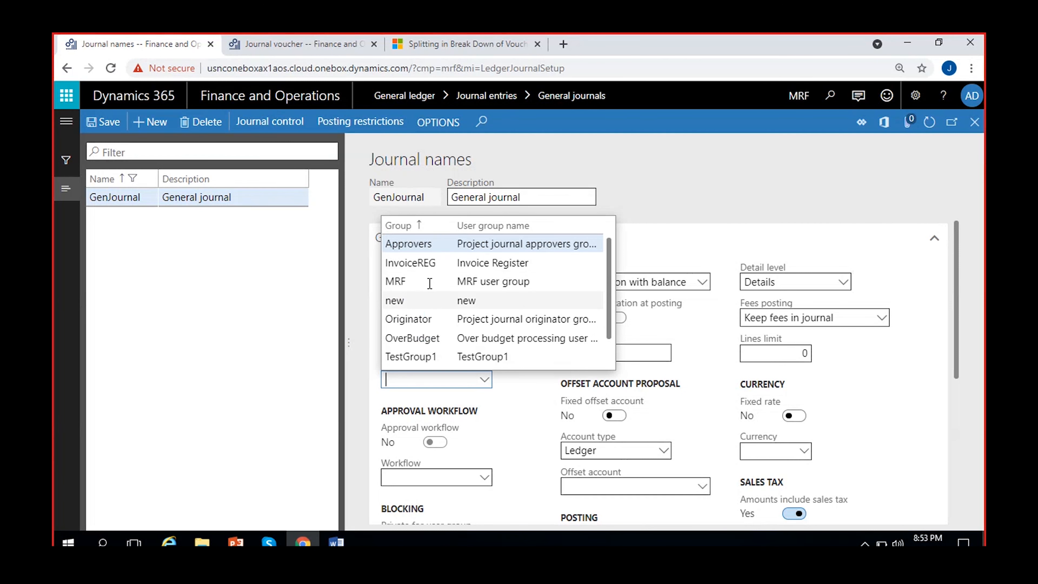
click(435, 248)
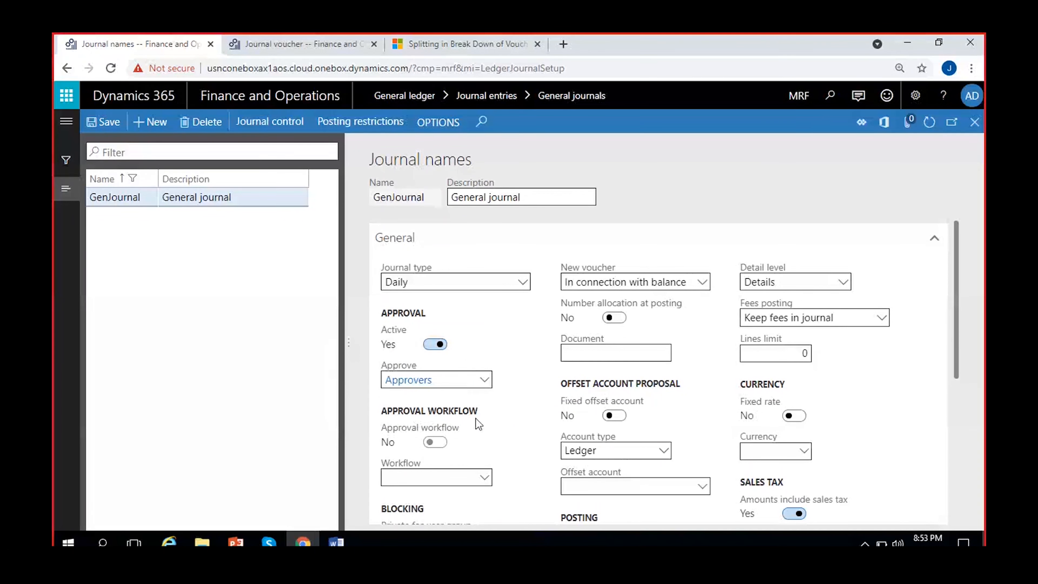
Deactivate approval for the GenJournal journal name and clear its approver group.
click(440, 344)
click(436, 373)
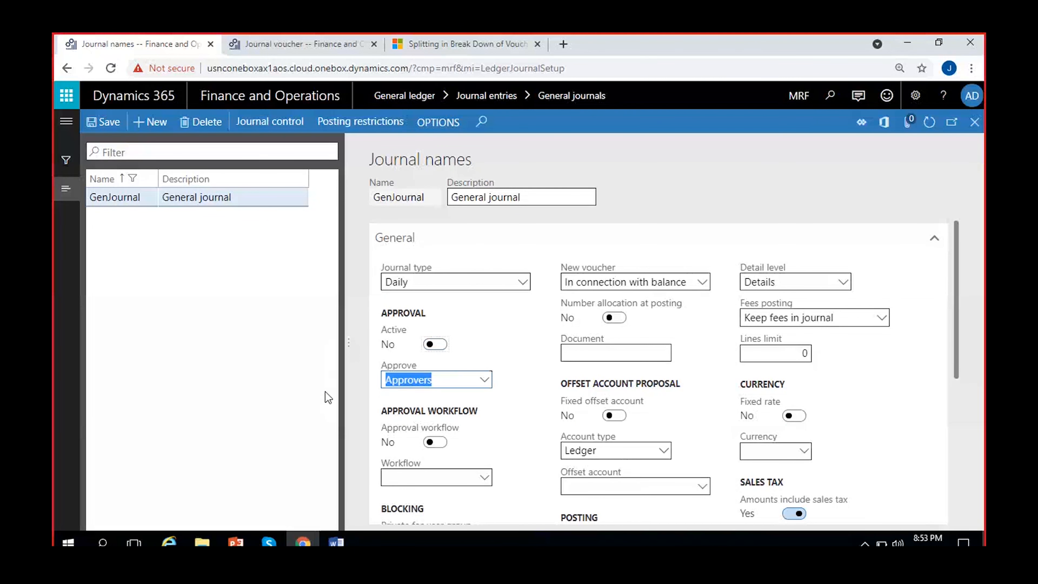
key(BackSpace)
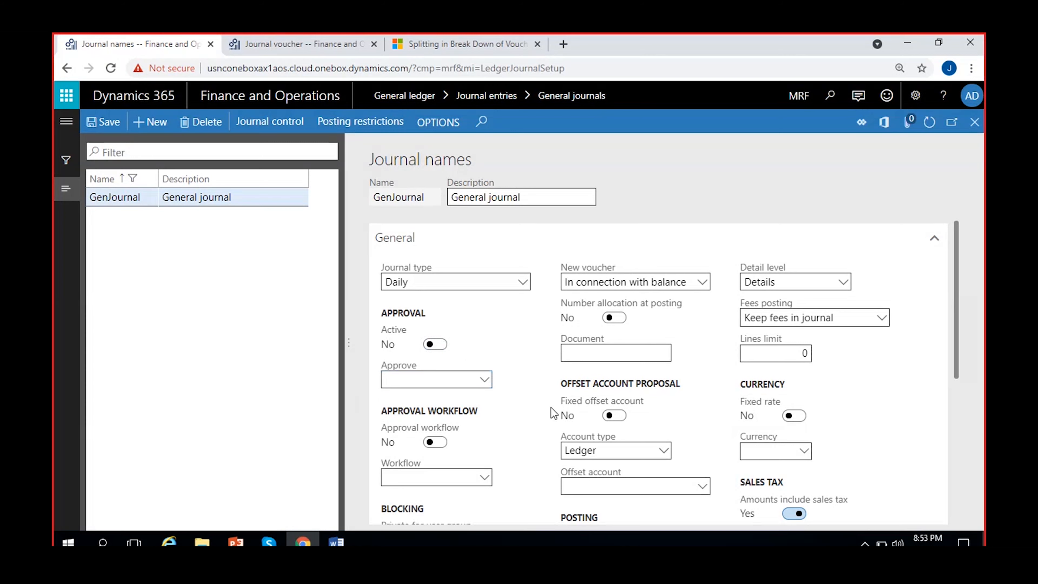
scroll(439, 321, down, 3)
scroll(460, 321, up, 2)
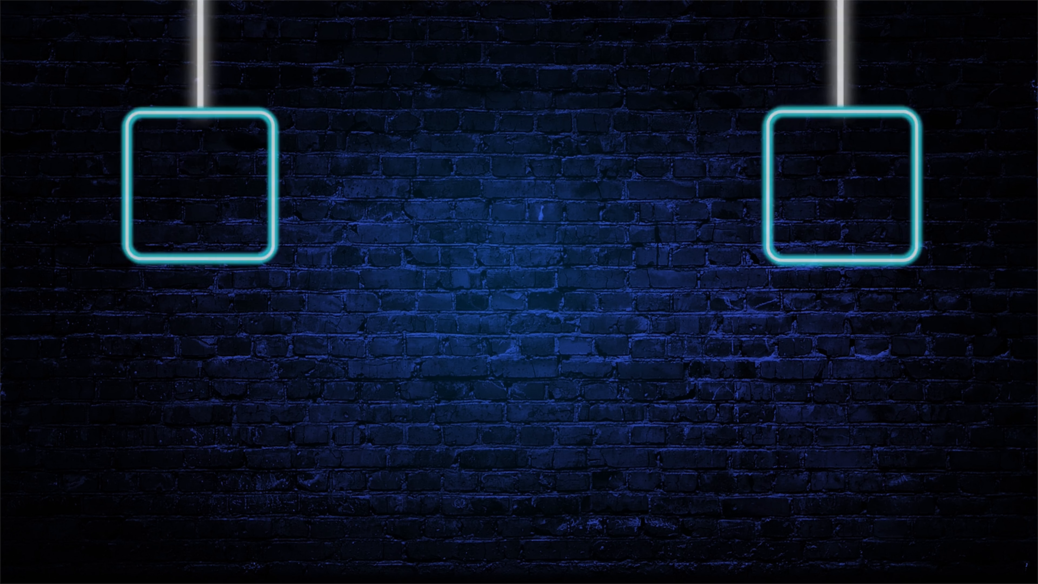